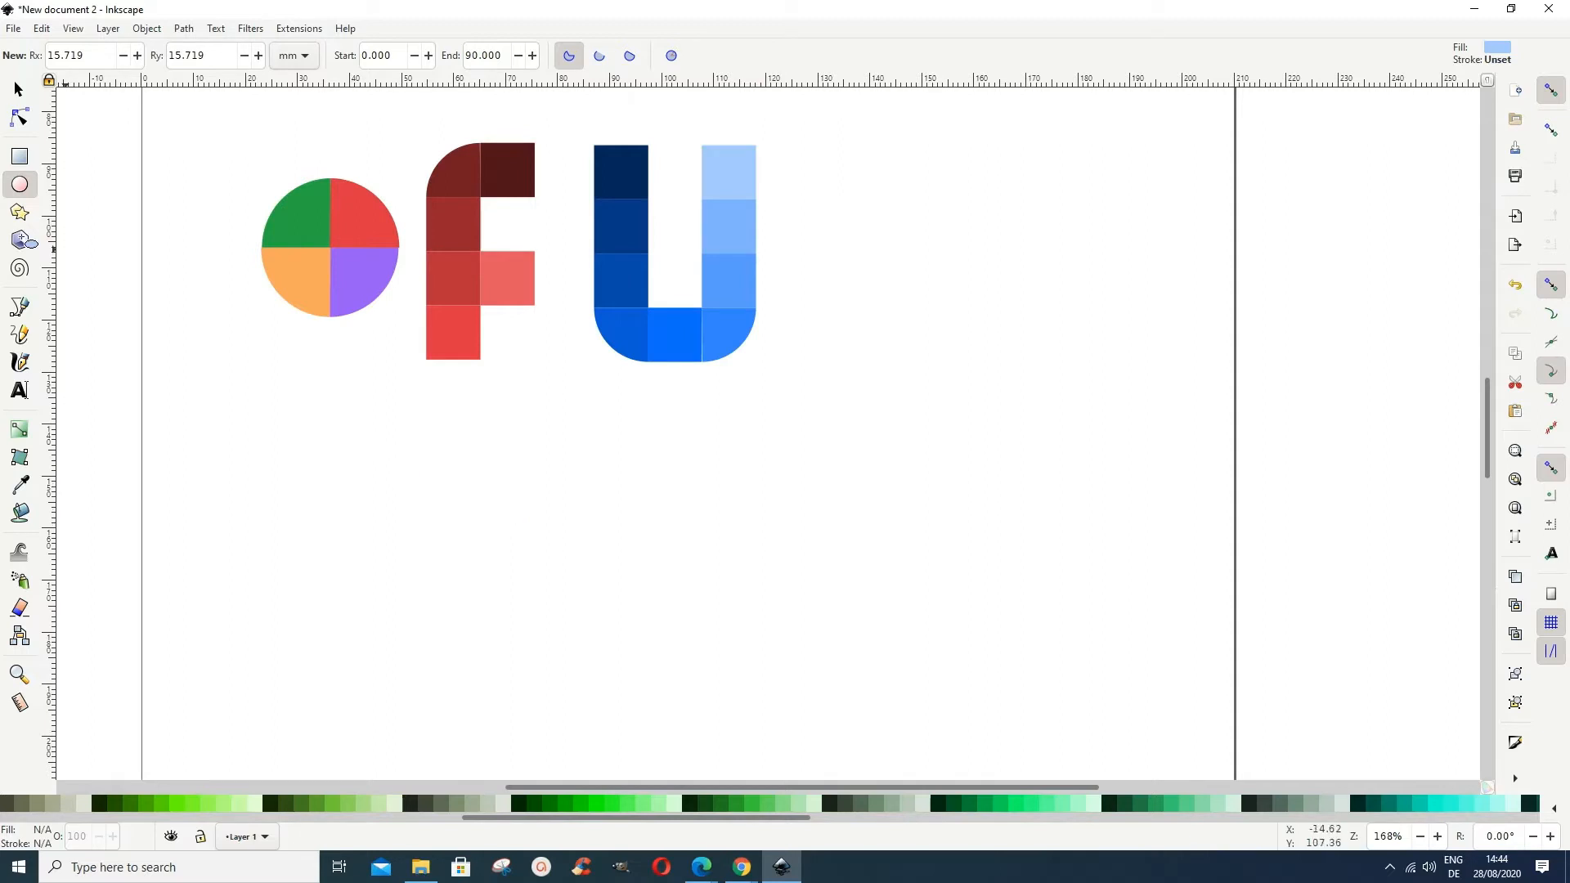
Draw a light-blue circle of about 15 mm radius below the letters and cut it to a quarter slice from 0 to 90 degrees.
{"action": "left_click", "coordinate": [19, 185]}
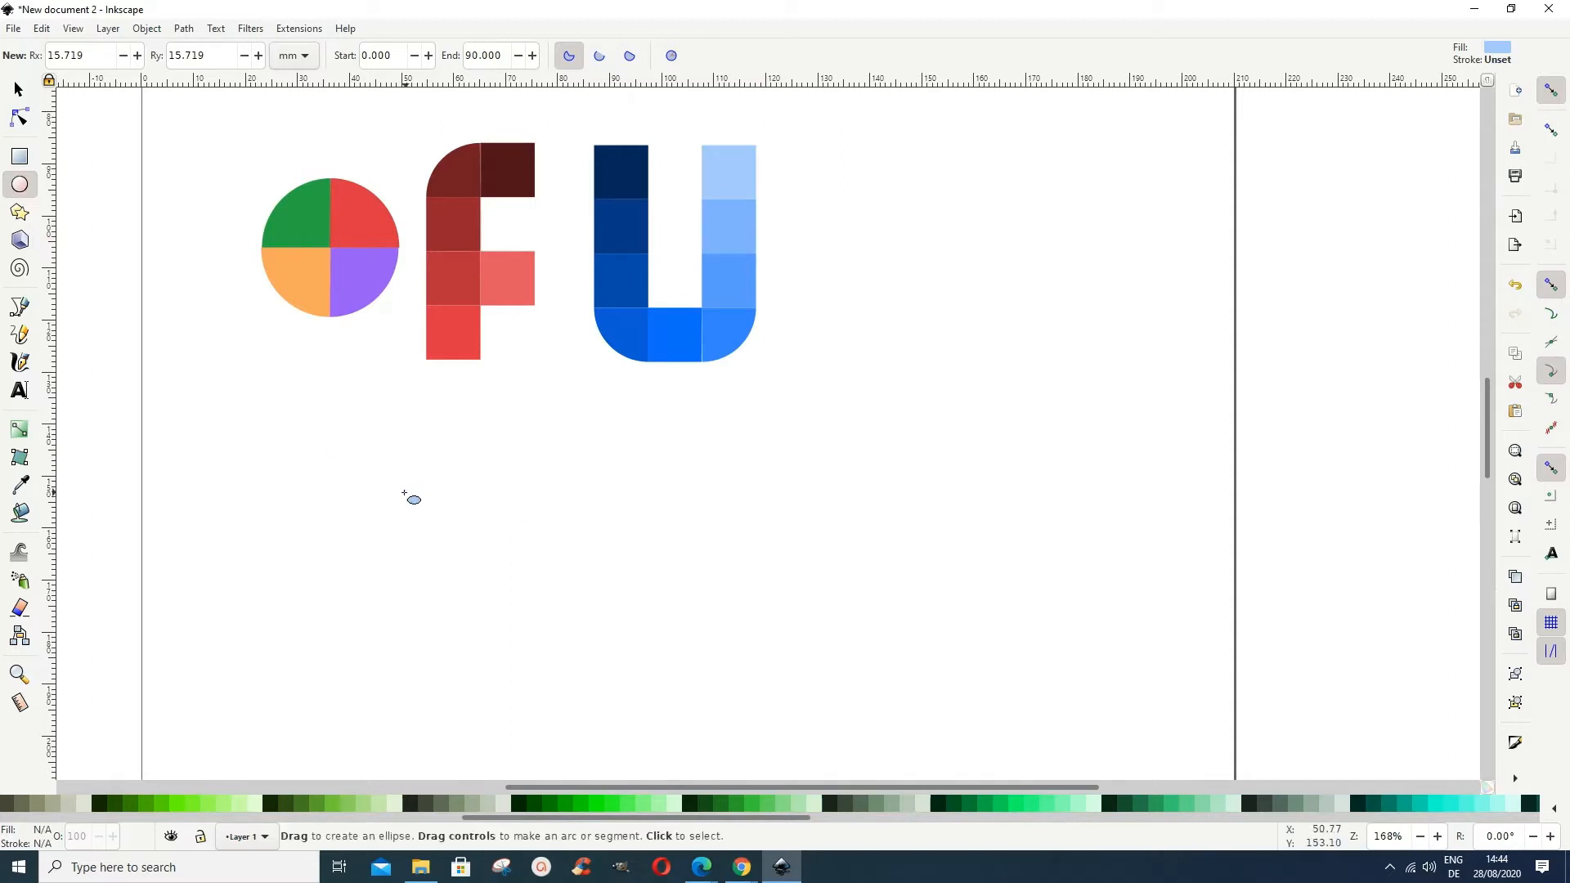
{"action": "mouse_move", "coordinate": [403, 494]}
{"action": "left_mouse_down"}
{"action": "mouse_move", "coordinate": [436, 492]}
{"action": "mouse_move", "coordinate": [526, 574]}
{"action": "left_mouse_up"}
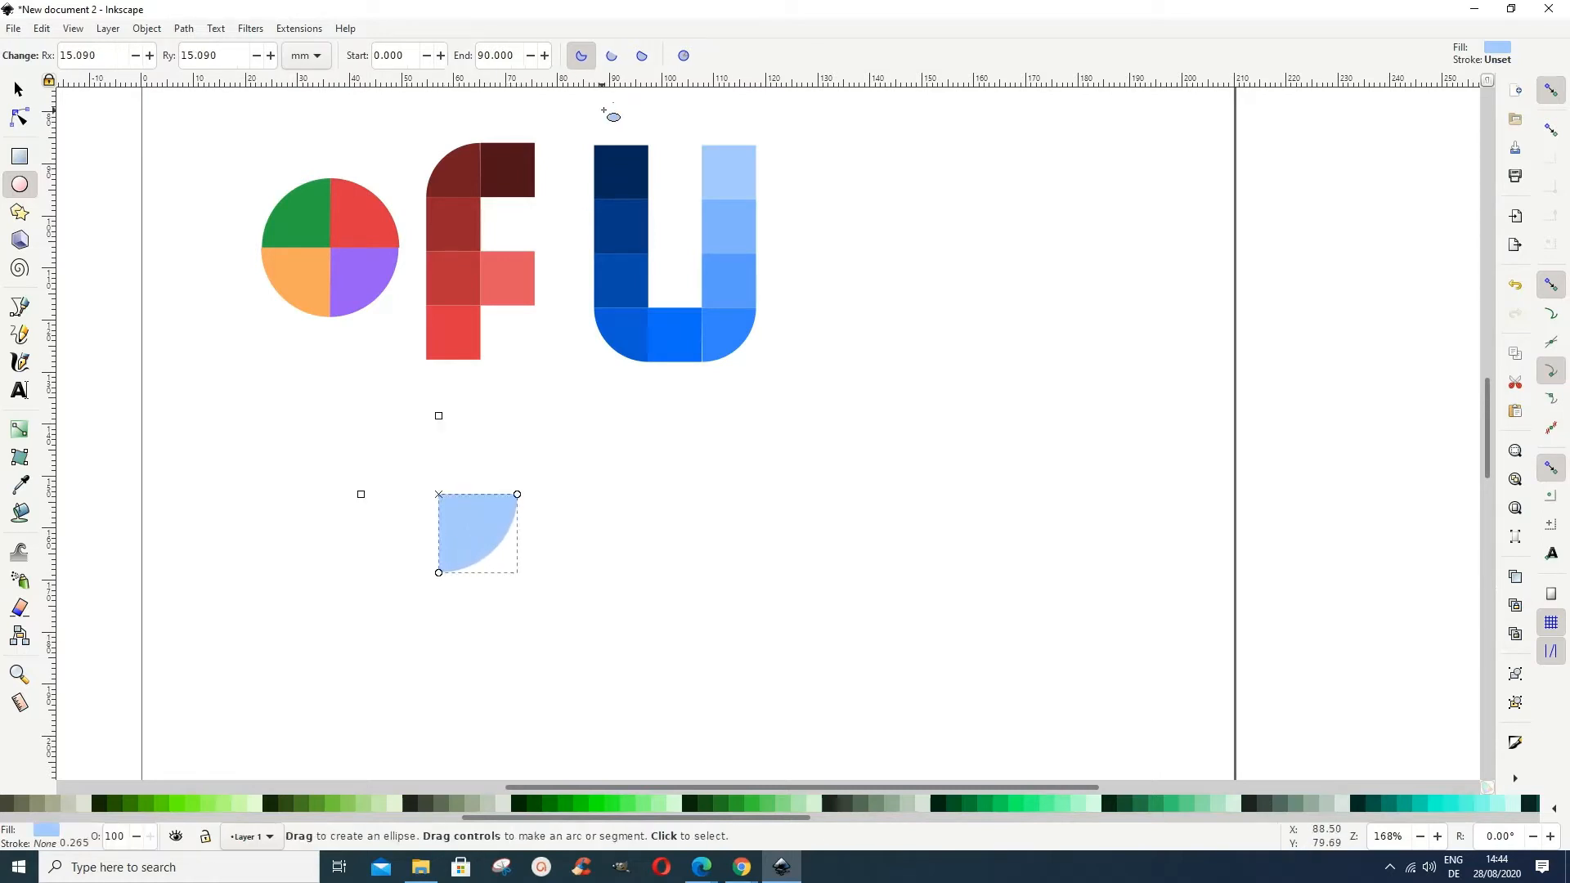
{"action": "left_click", "coordinate": [688, 56]}
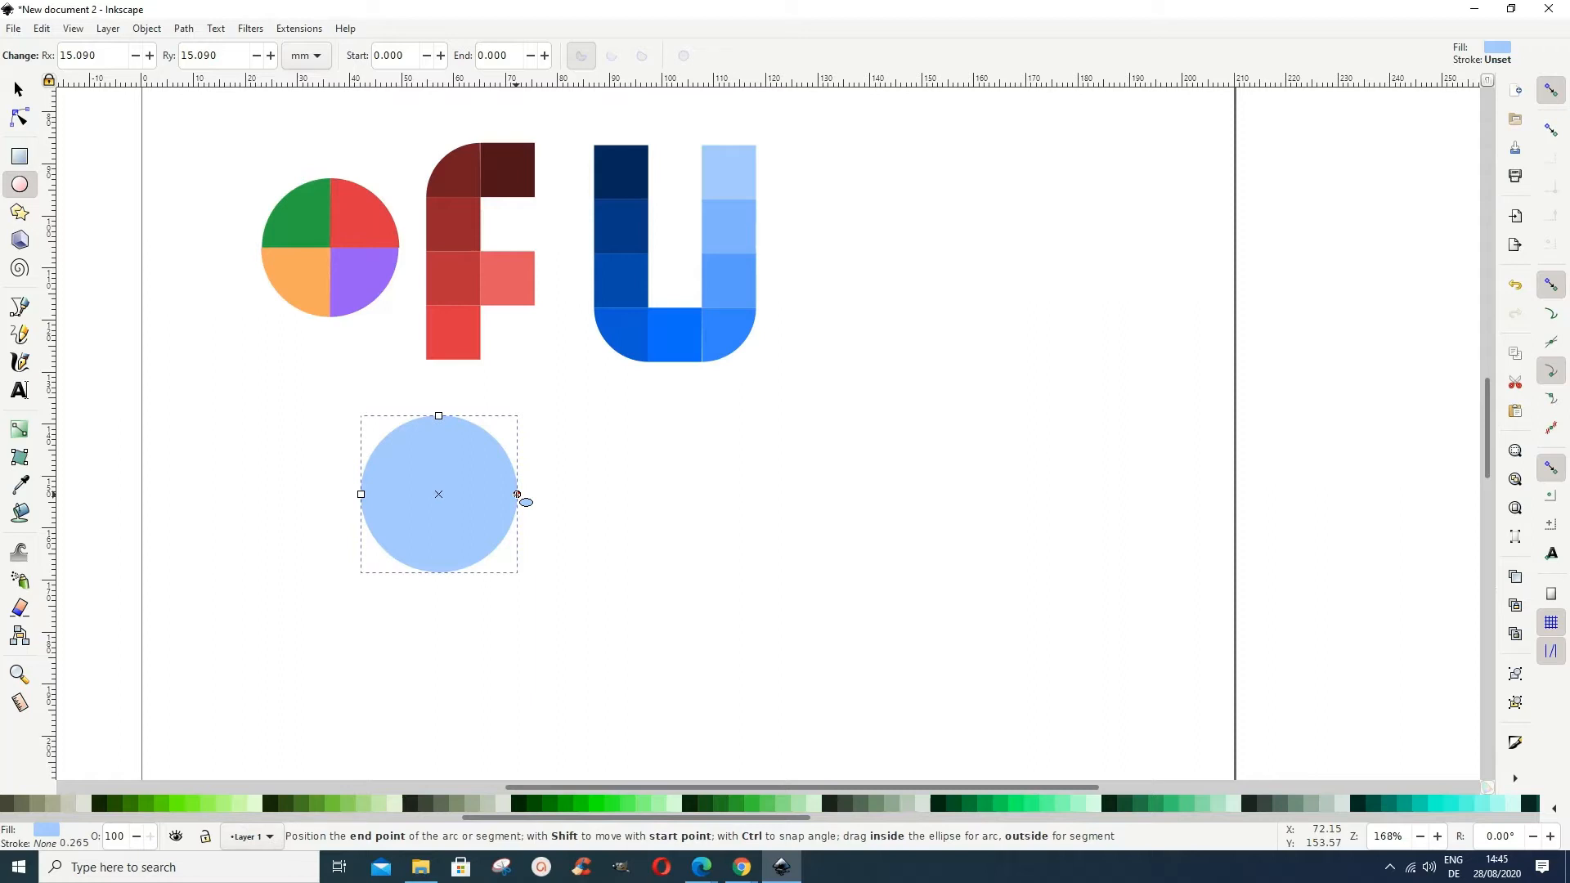
{"action": "left_click_drag", "start_coordinate": [518, 497], "coordinate": [438, 572]}
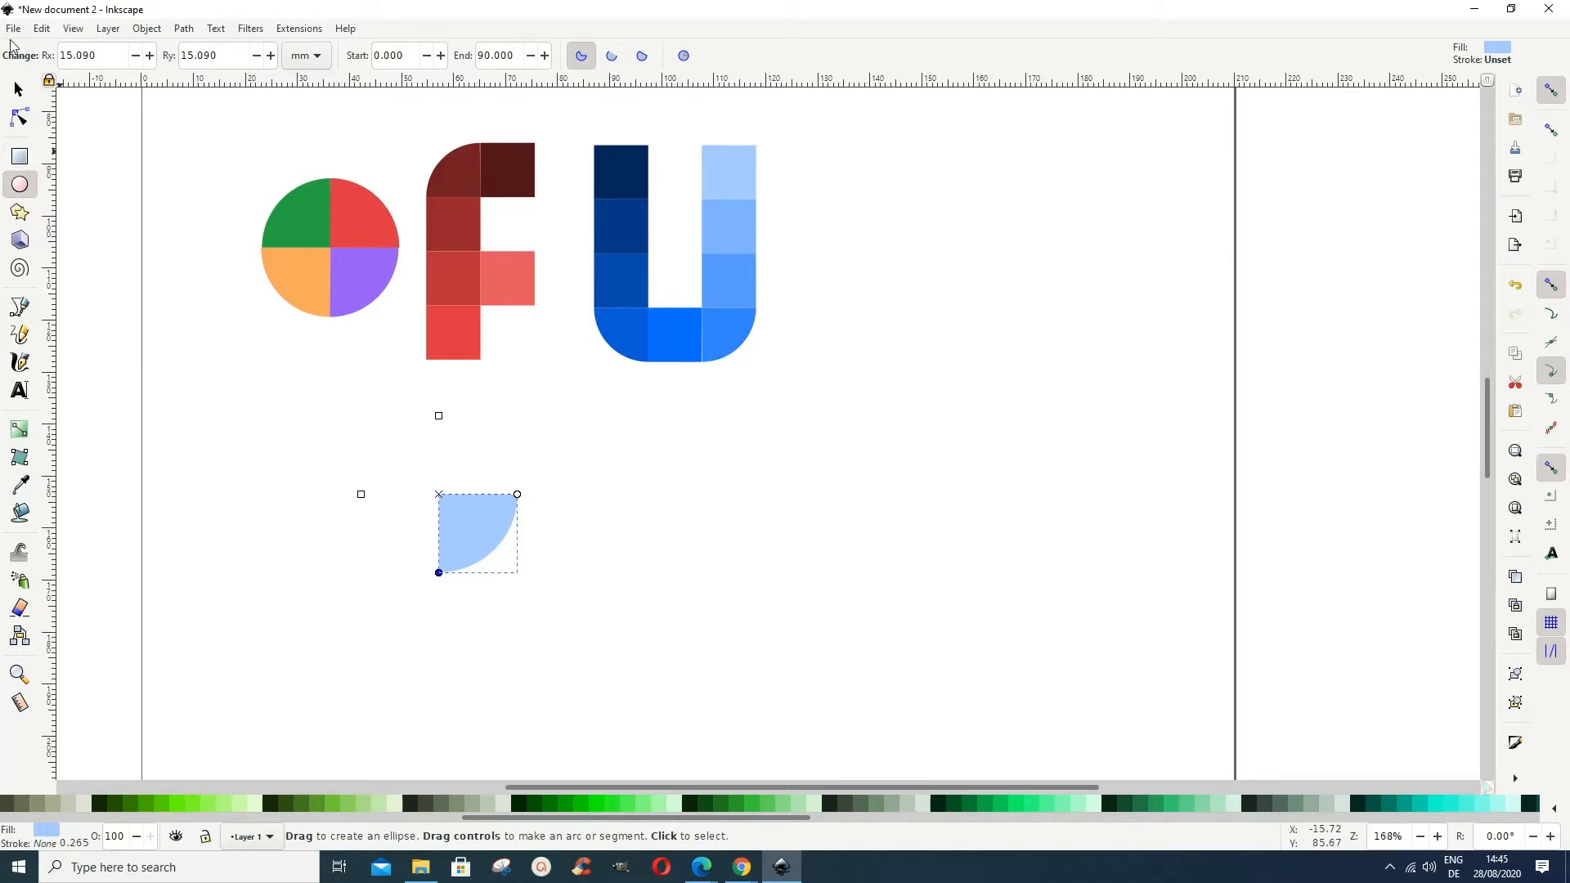
Copy the light-blue quarter slice to the clipboard.
{"action": "left_click", "coordinate": [18, 92]}
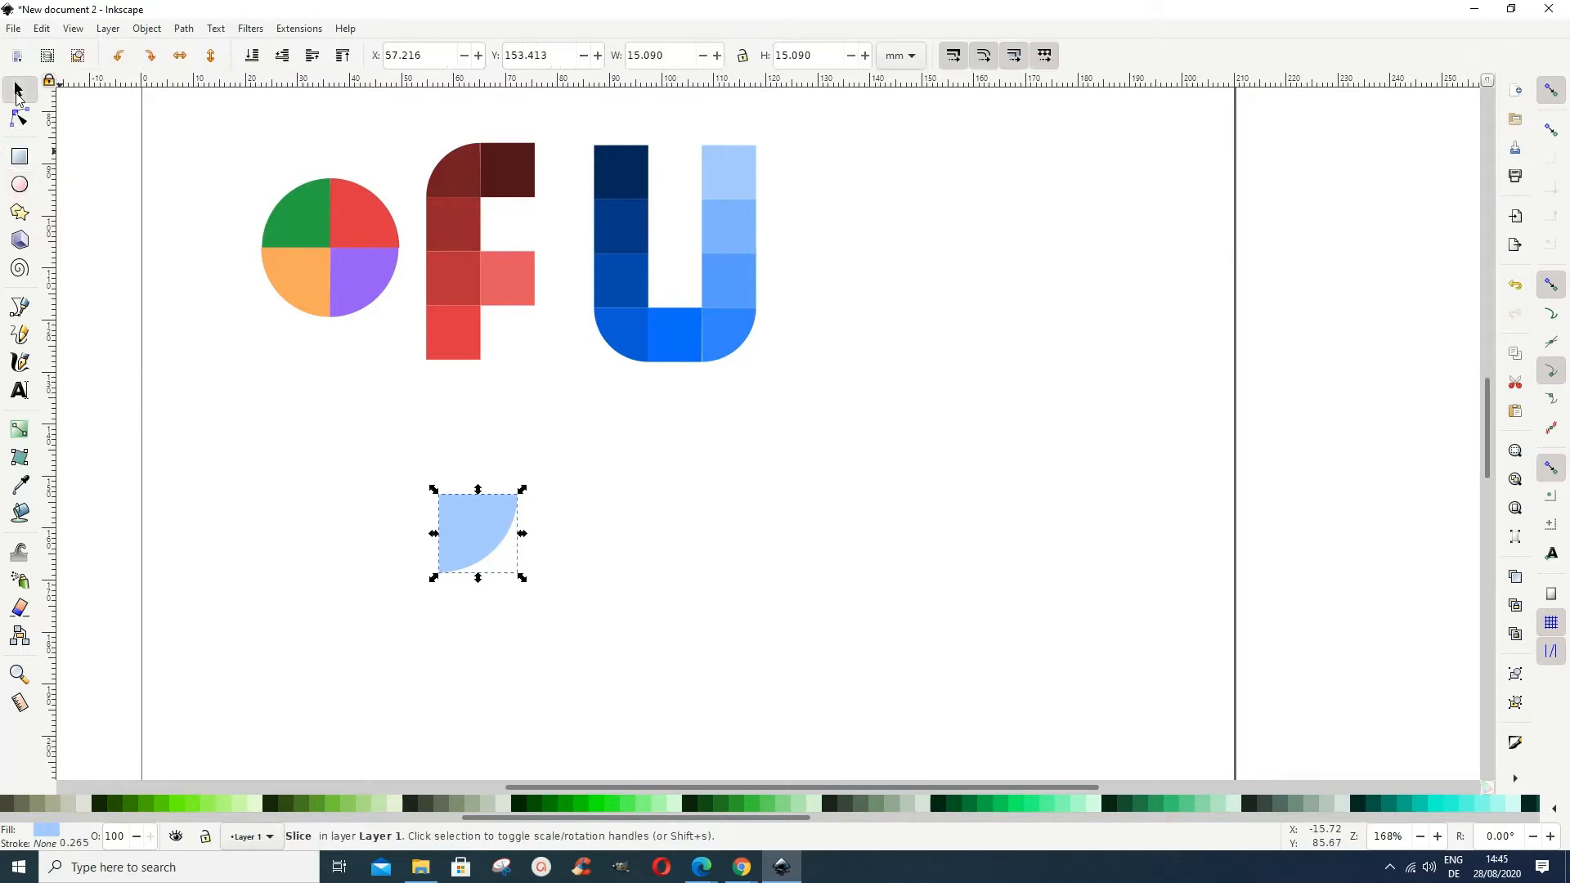
{"action": "left_click", "coordinate": [40, 28]}
{"action": "left_click", "coordinate": [63, 134]}
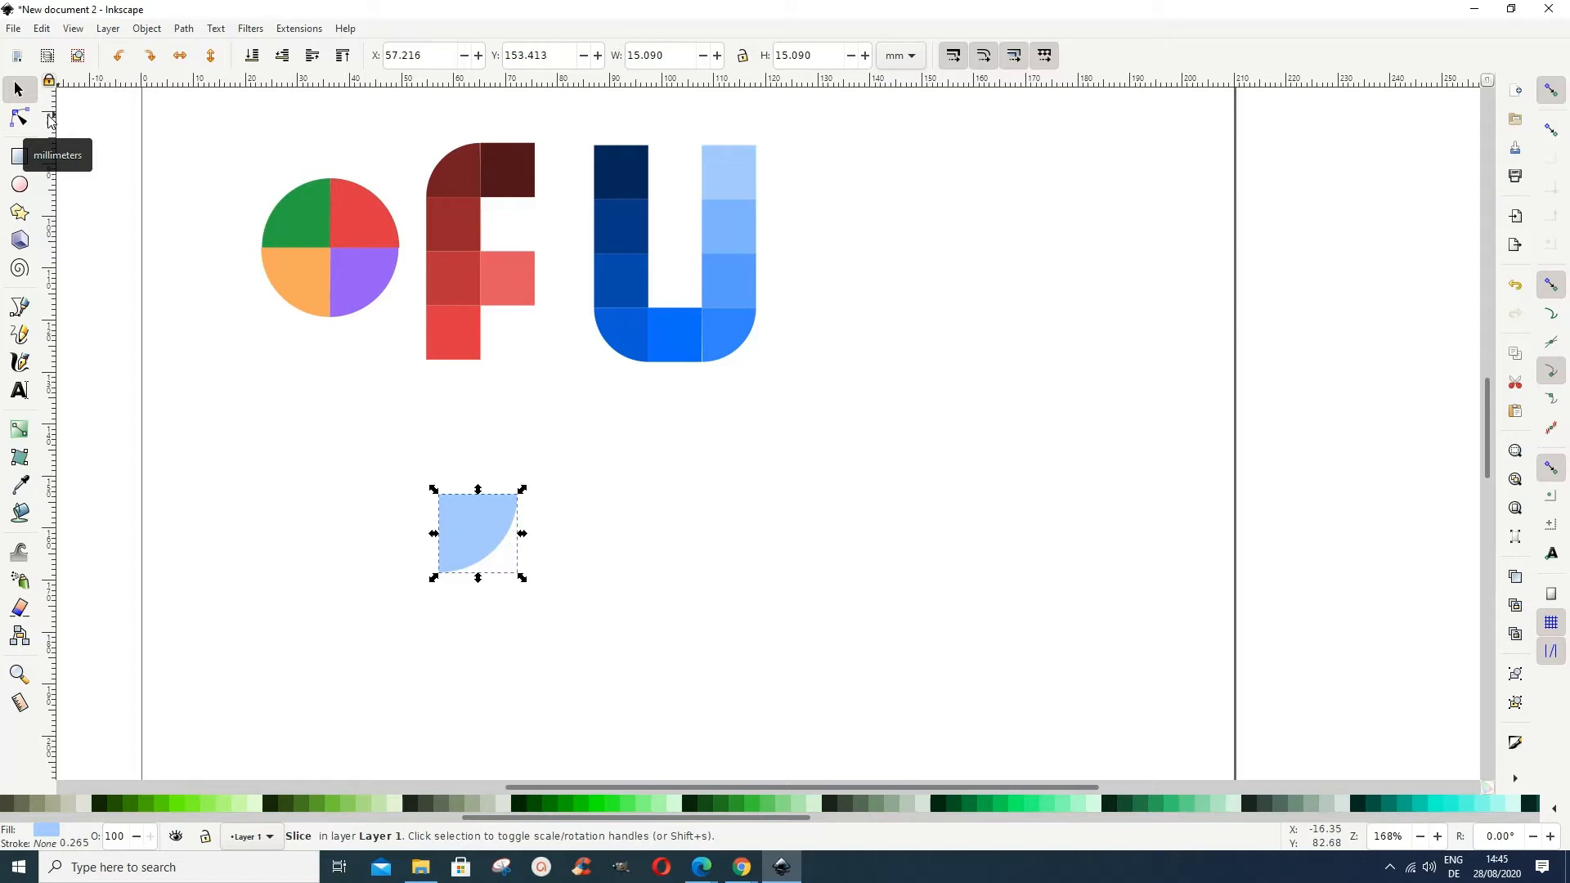
Draw a square about 13 mm wide to the right of the quarter slice and paste the copied slice's size onto it.
{"action": "left_click", "coordinate": [18, 159]}
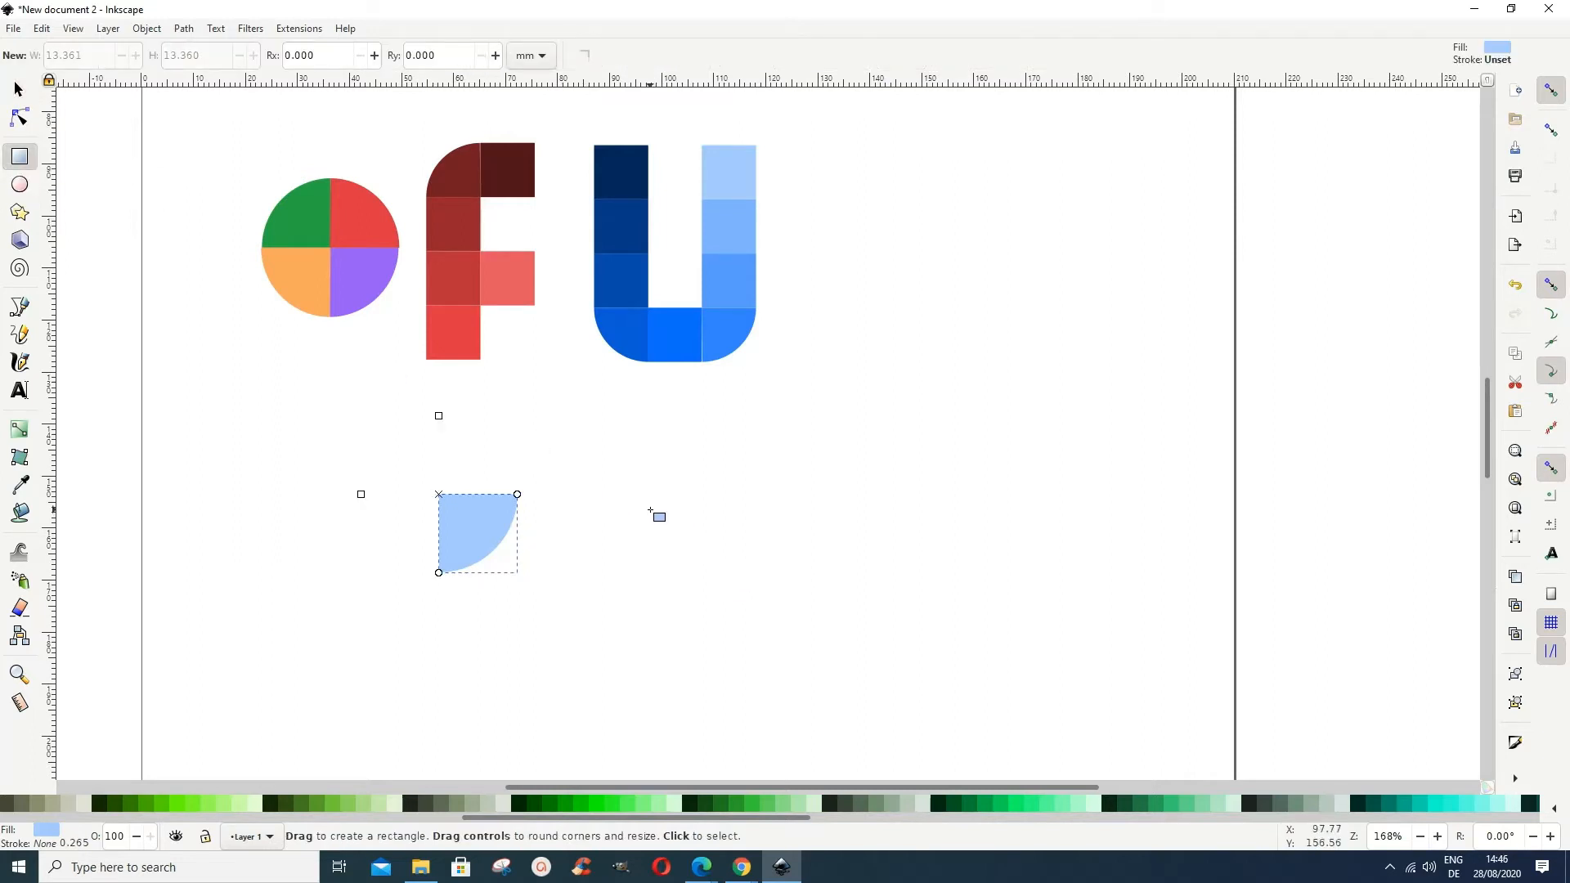
{"action": "left_click_drag", "start_coordinate": [648, 469], "coordinate": [702, 535]}
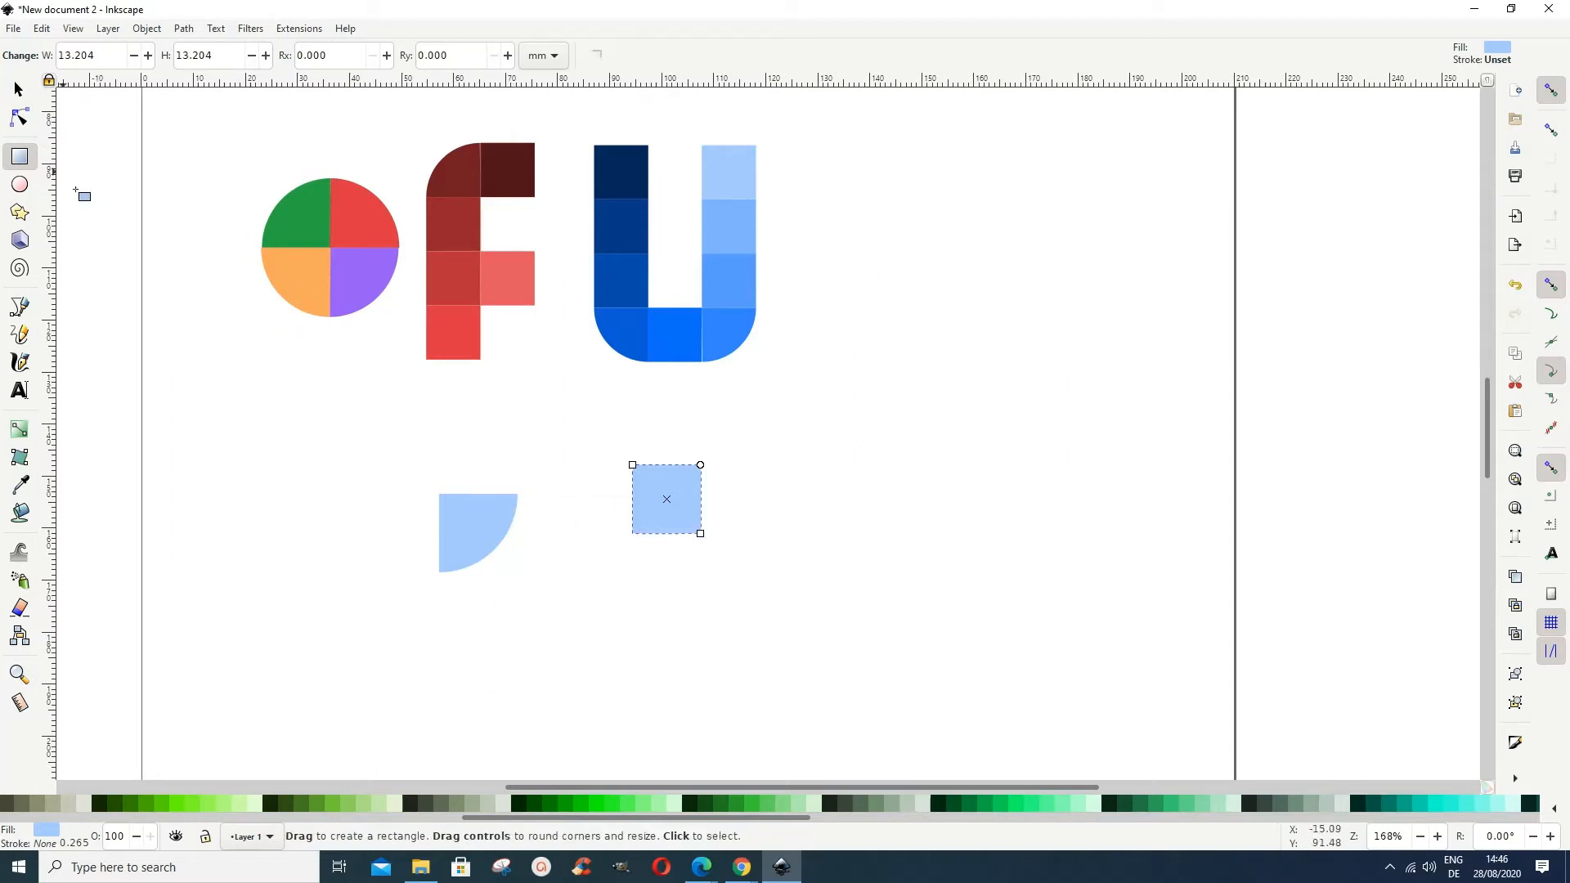
{"action": "left_click", "coordinate": [18, 89]}
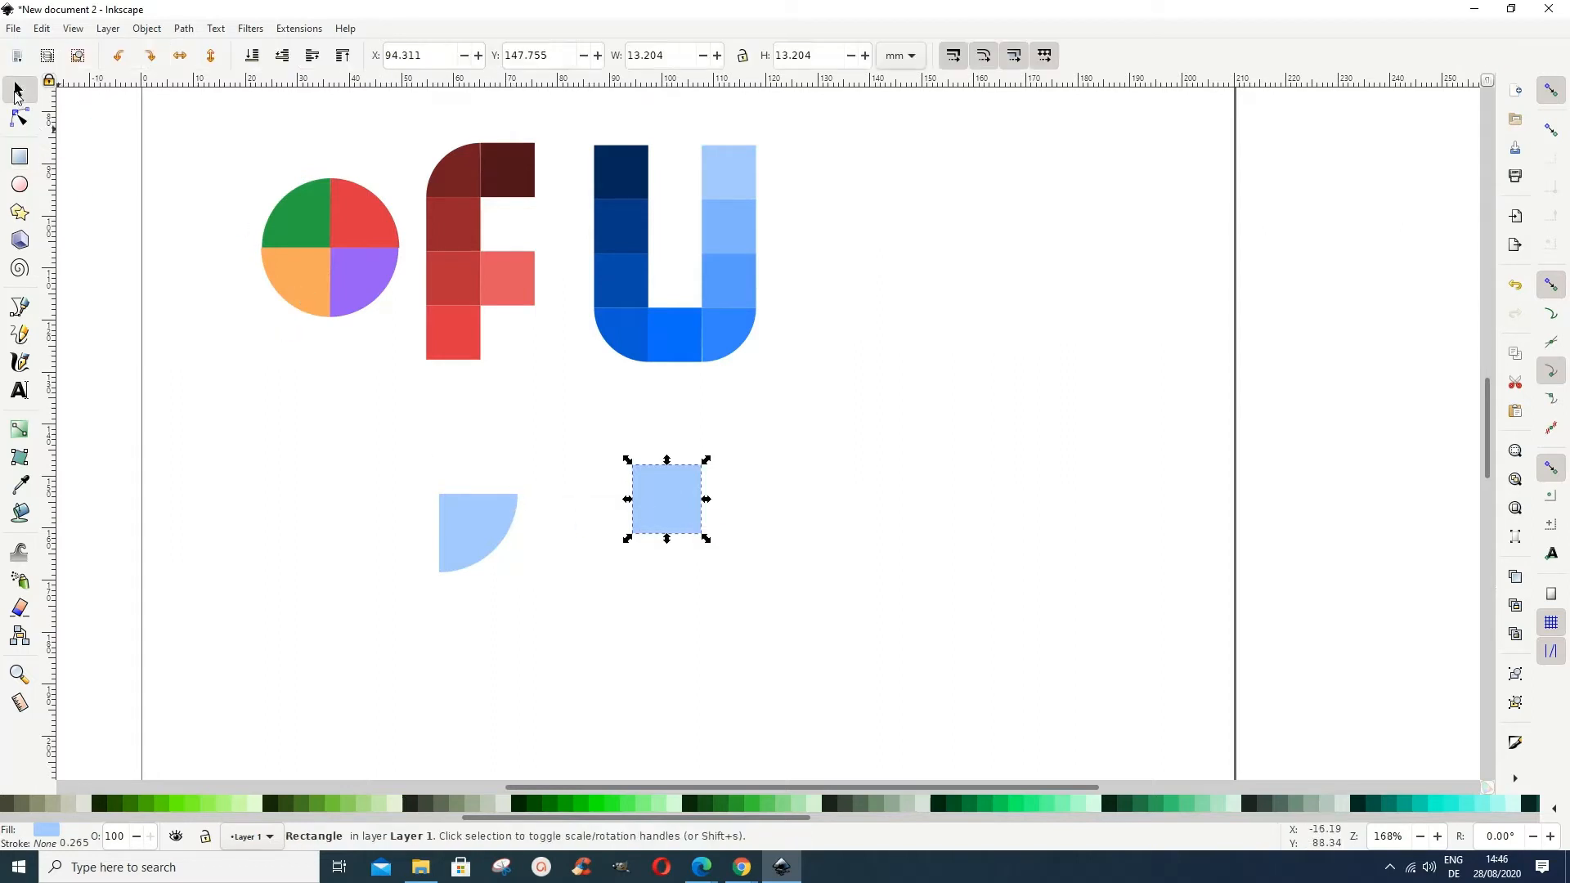
{"action": "left_click", "coordinate": [49, 30]}
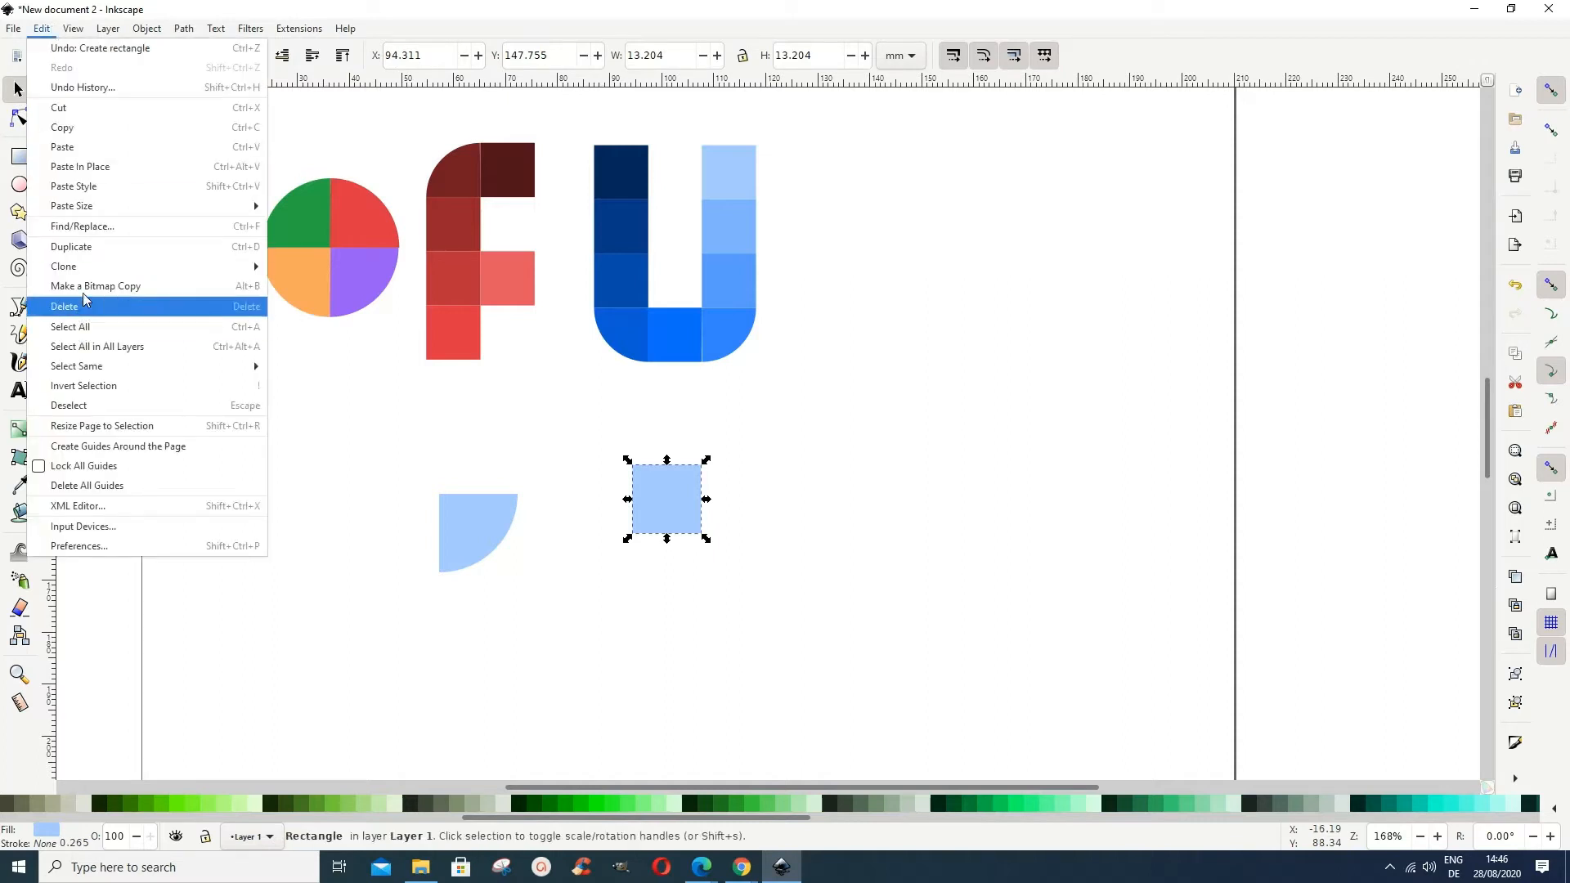
{"action": "mouse_move", "coordinate": [87, 212]}
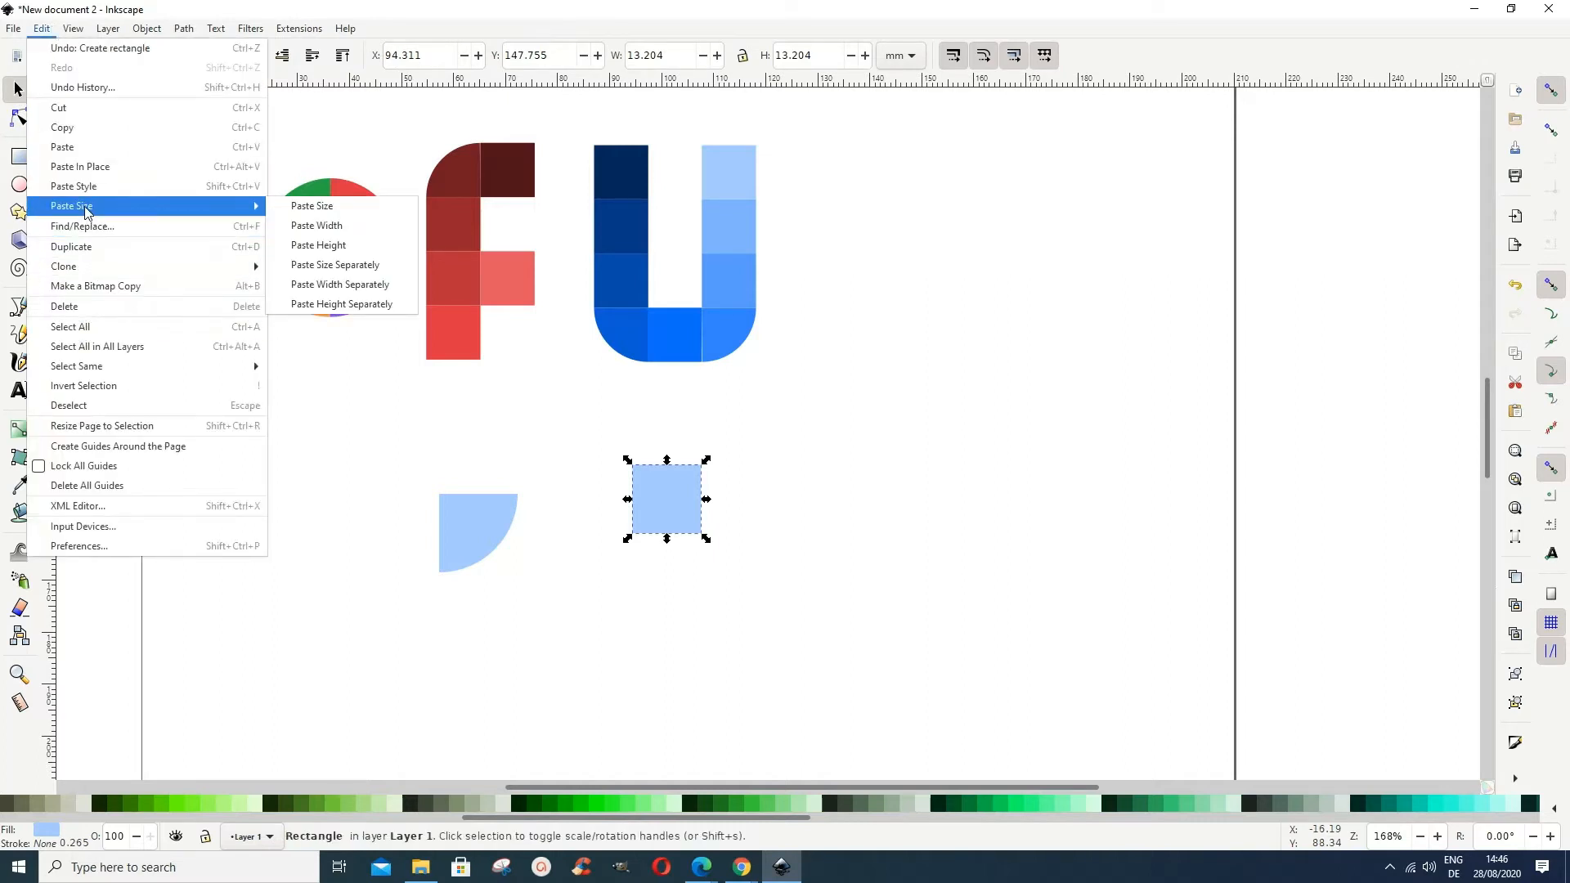
{"action": "left_click", "coordinate": [296, 207]}
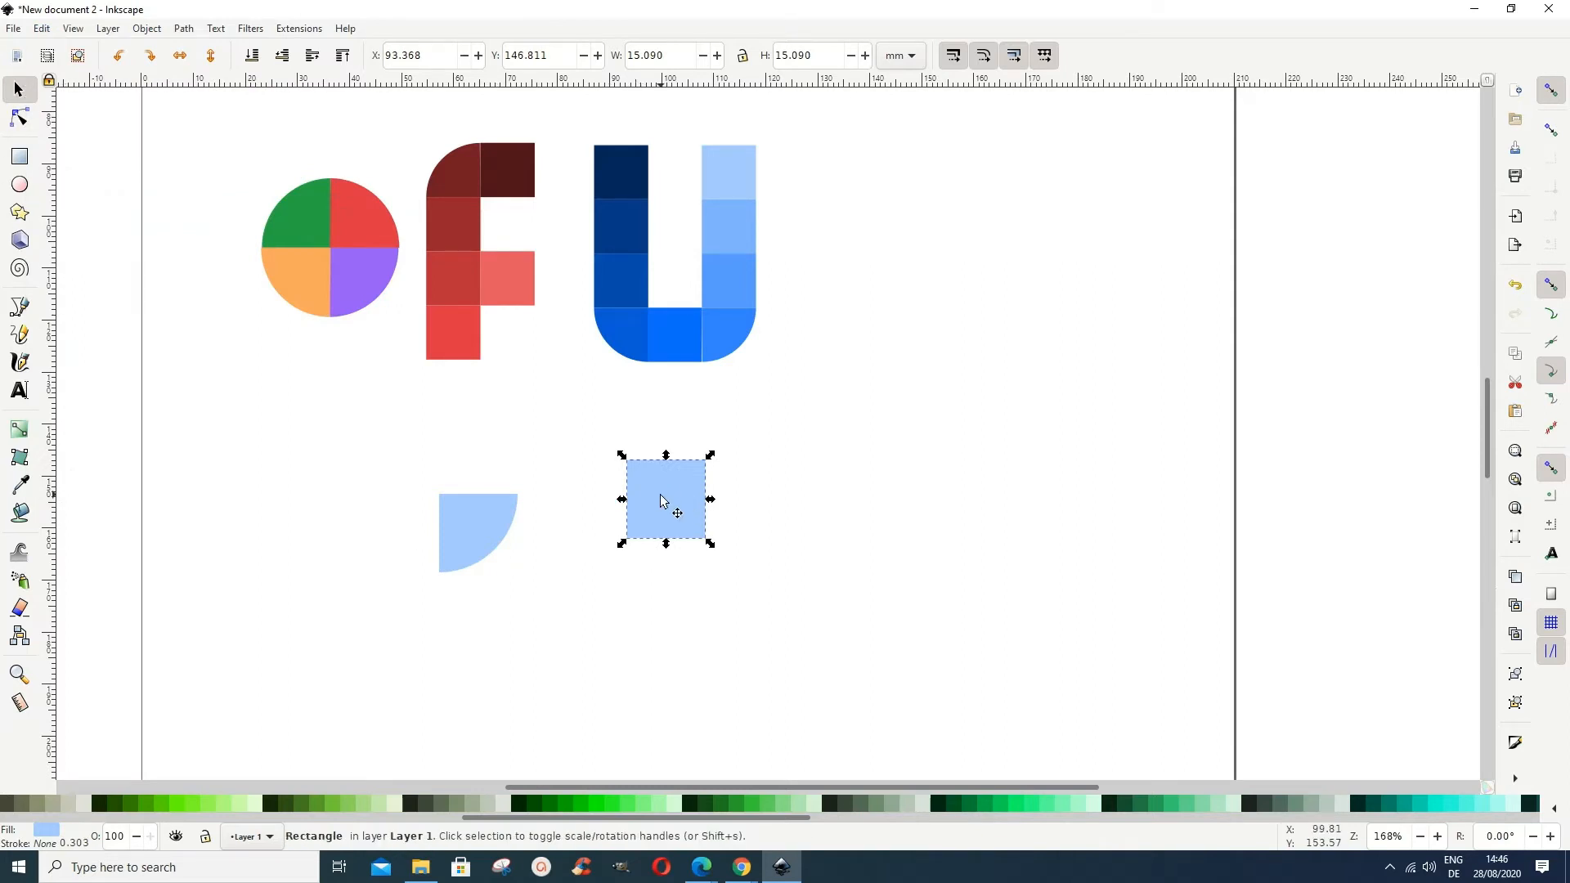
Place a bright green, horizontally mirrored duplicate of the quarter slice against the original's left edge.
{"action": "left_click", "coordinate": [479, 538]}
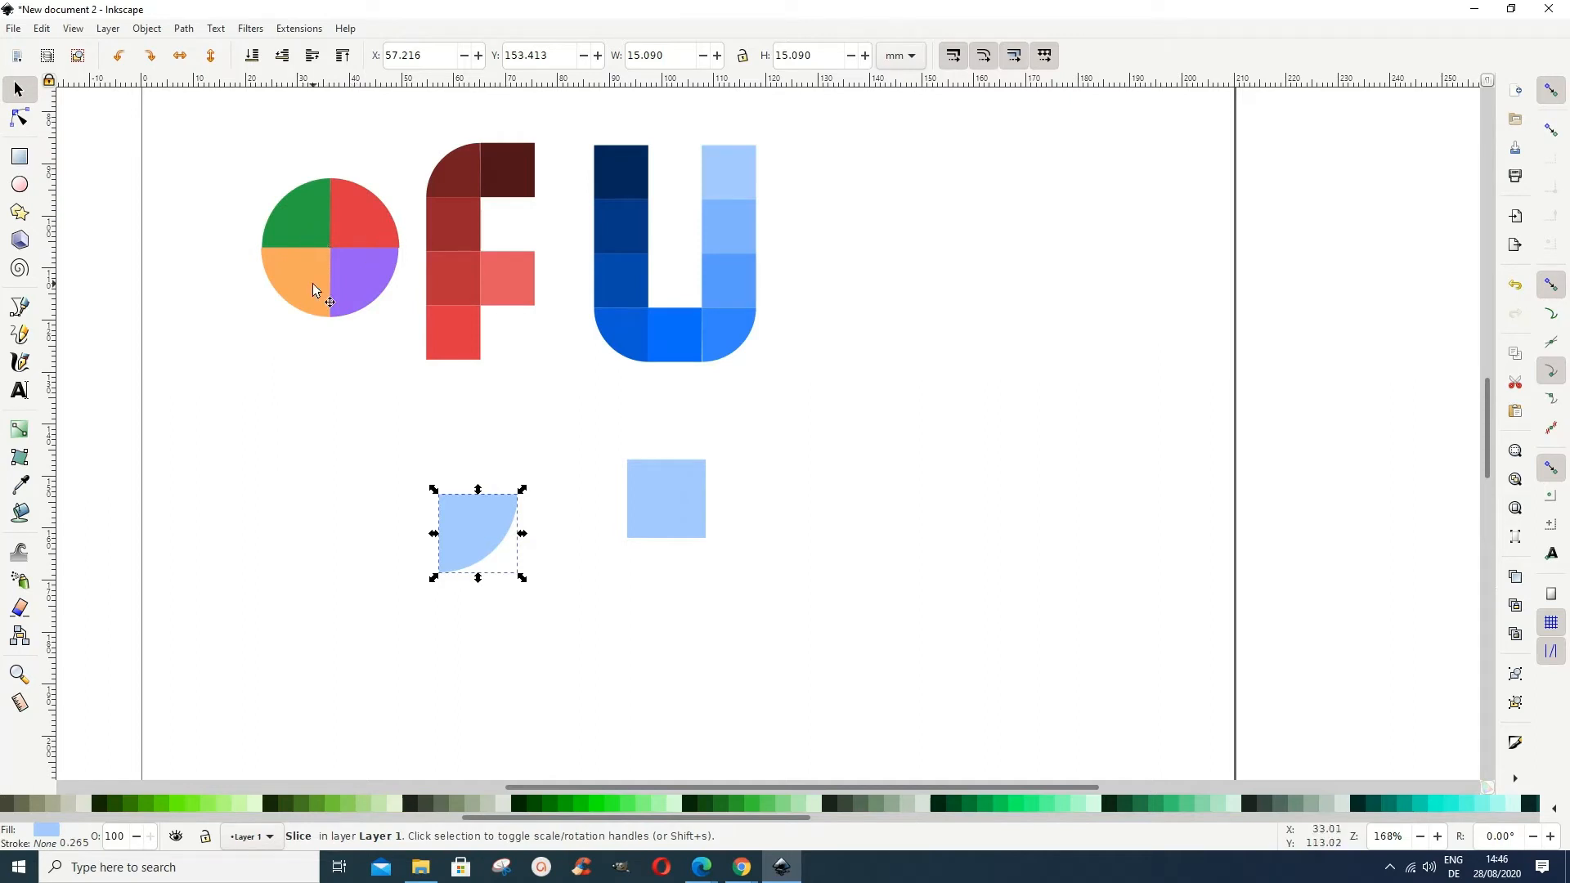
{"action": "right_click", "coordinate": [469, 543]}
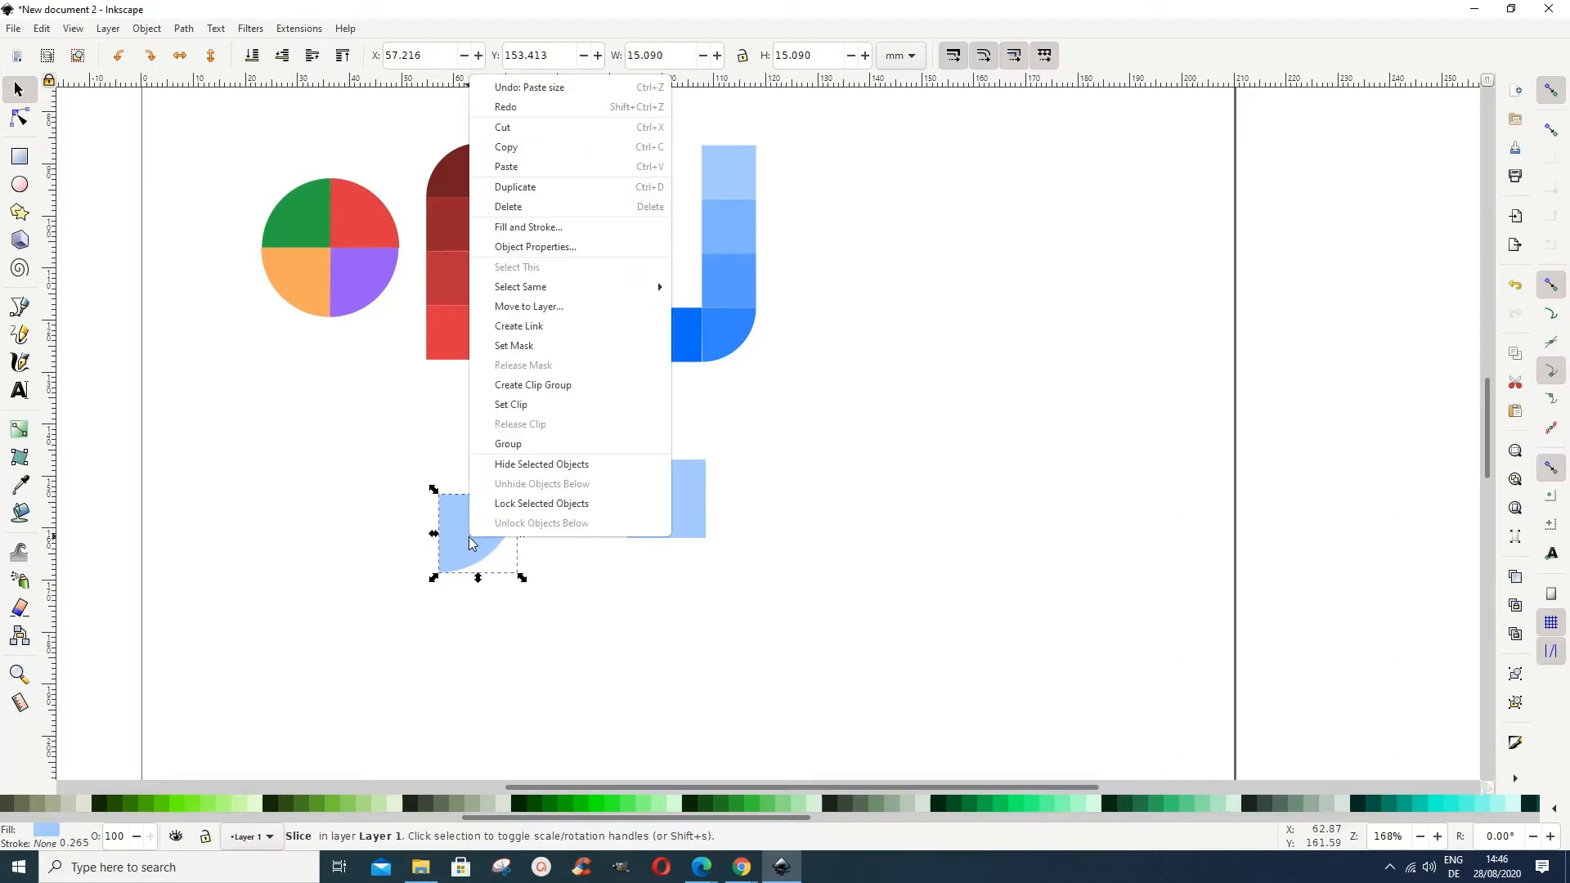
{"action": "left_click", "coordinate": [515, 186]}
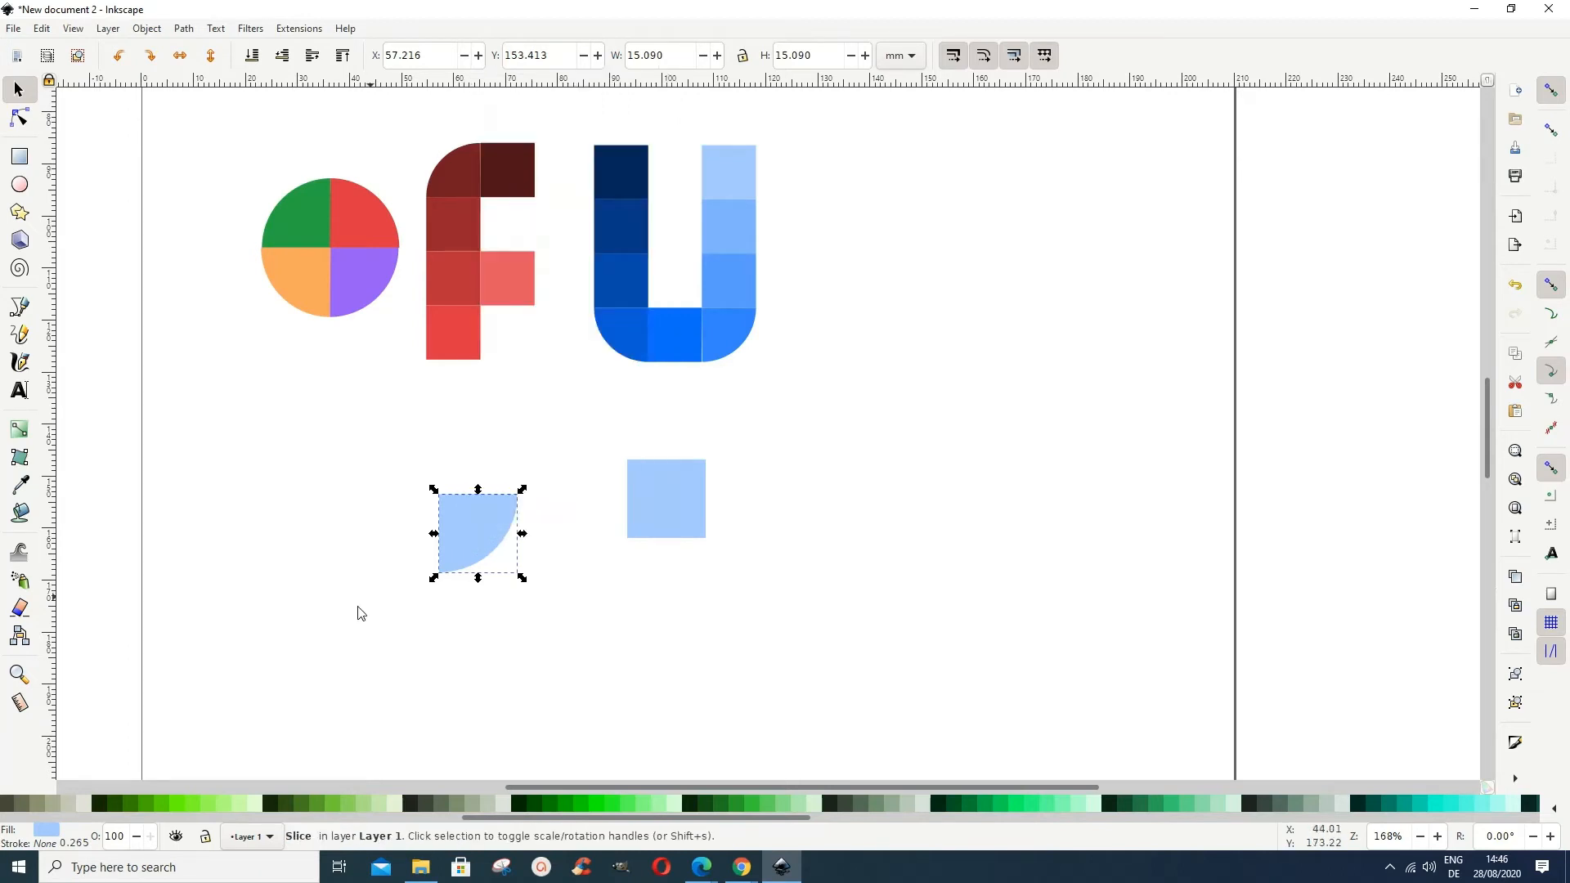
{"action": "left_click", "coordinate": [619, 806]}
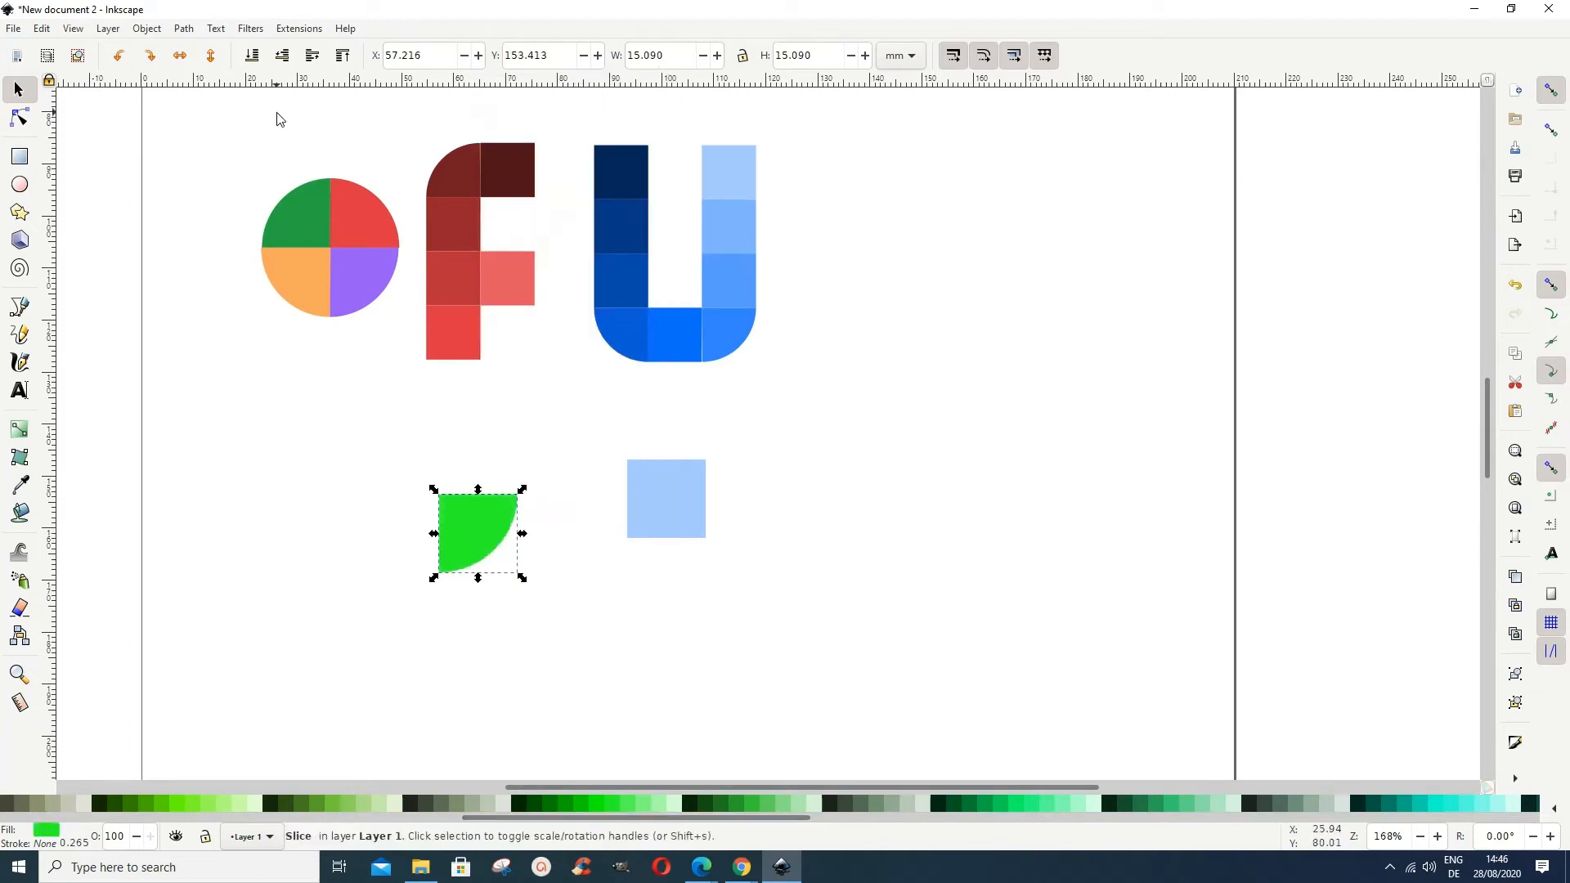
{"action": "left_click", "coordinate": [179, 55]}
{"action": "left_click_drag", "start_coordinate": [471, 543], "coordinate": [391, 542]}
Duplicate the light-blue quarter slice and flip the copy vertically.
{"action": "left_click", "coordinate": [488, 540]}
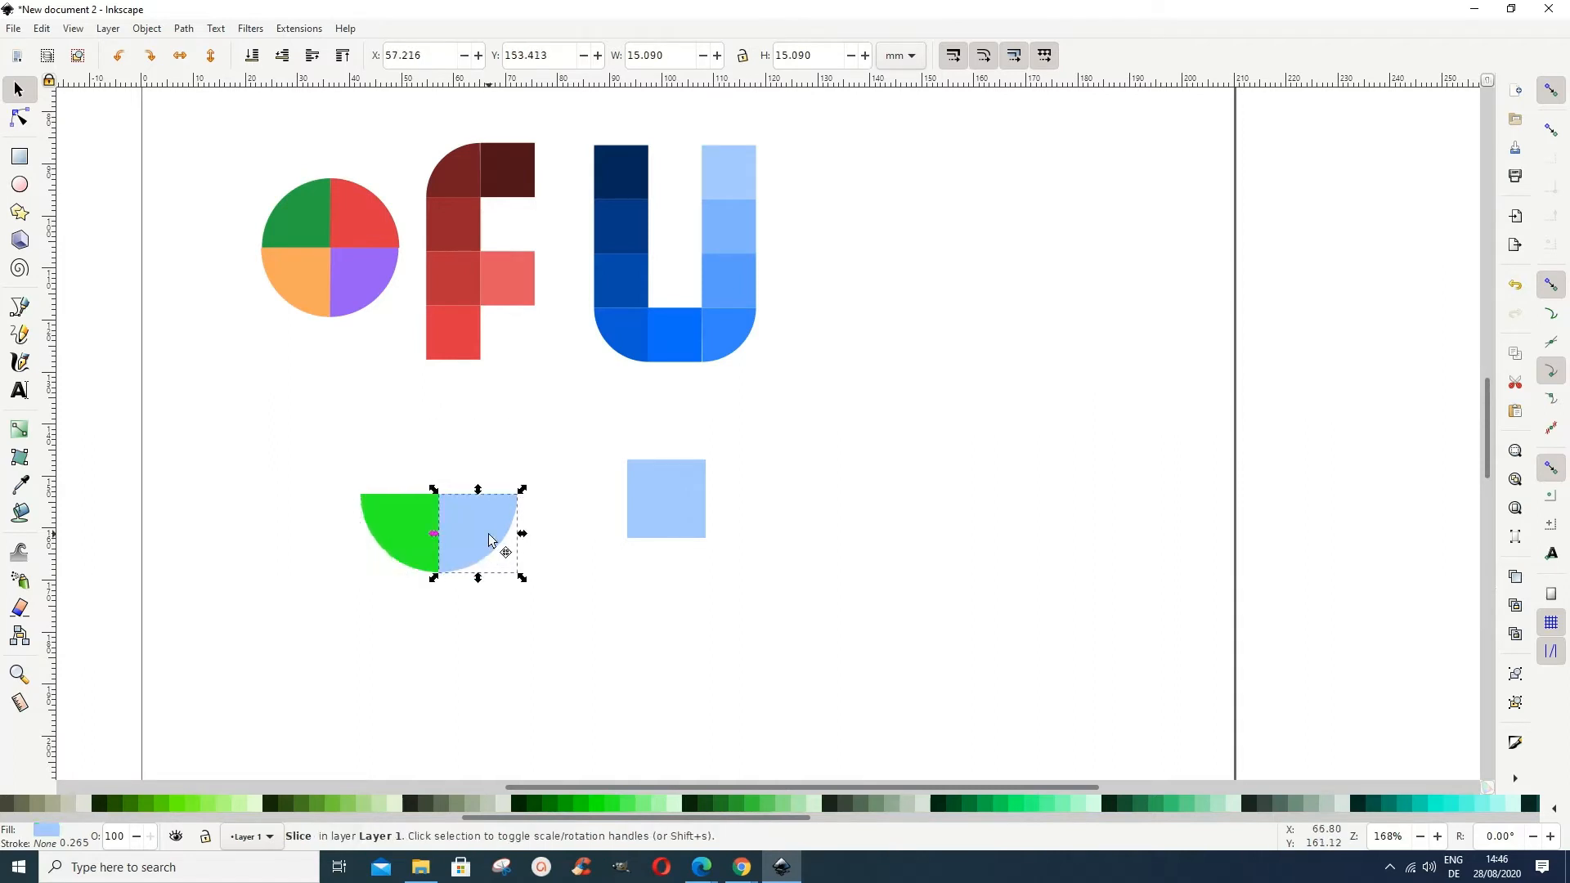
{"action": "right_click", "coordinate": [489, 540]}
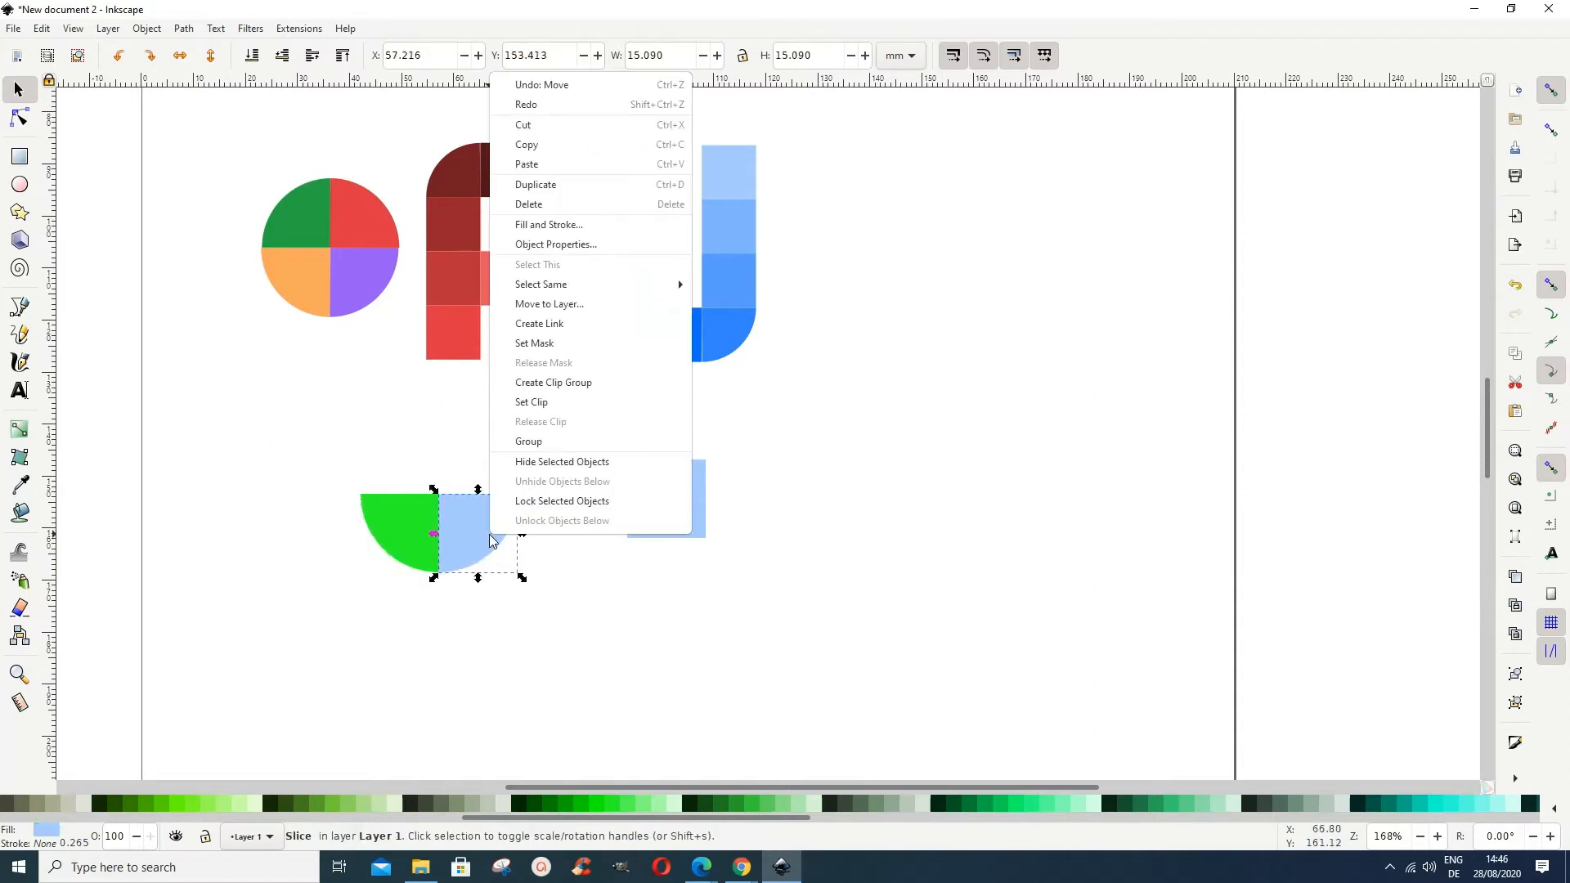
{"action": "left_click", "coordinate": [525, 190]}
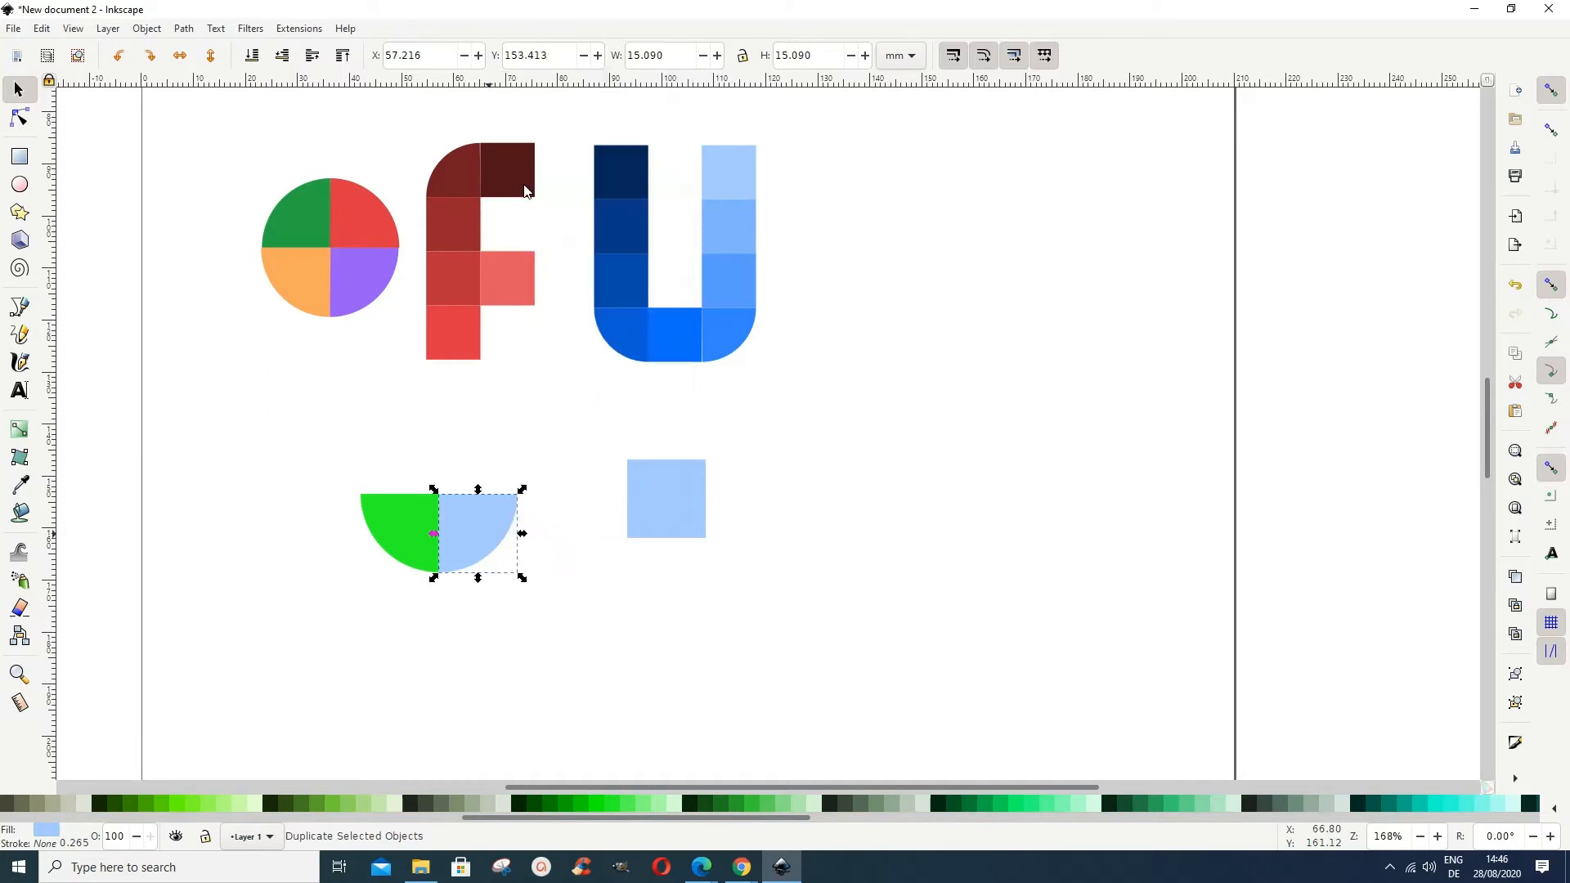
{"action": "left_click", "coordinate": [210, 57]}
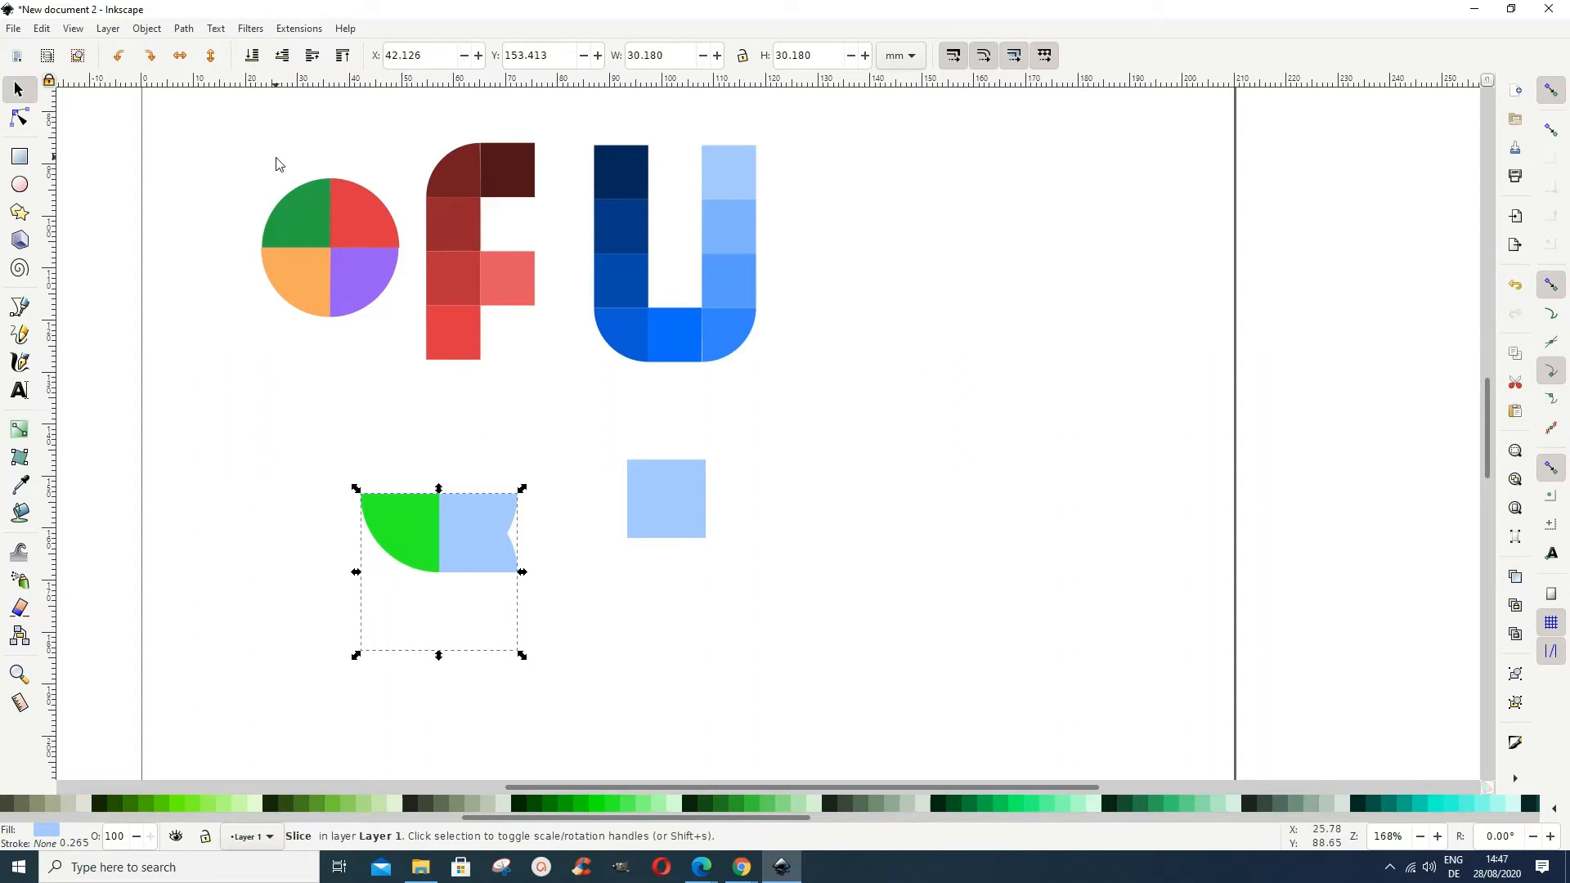
Open the Swatches dialog and widen it until the colour grid is readable.
{"action": "left_click", "coordinate": [75, 30]}
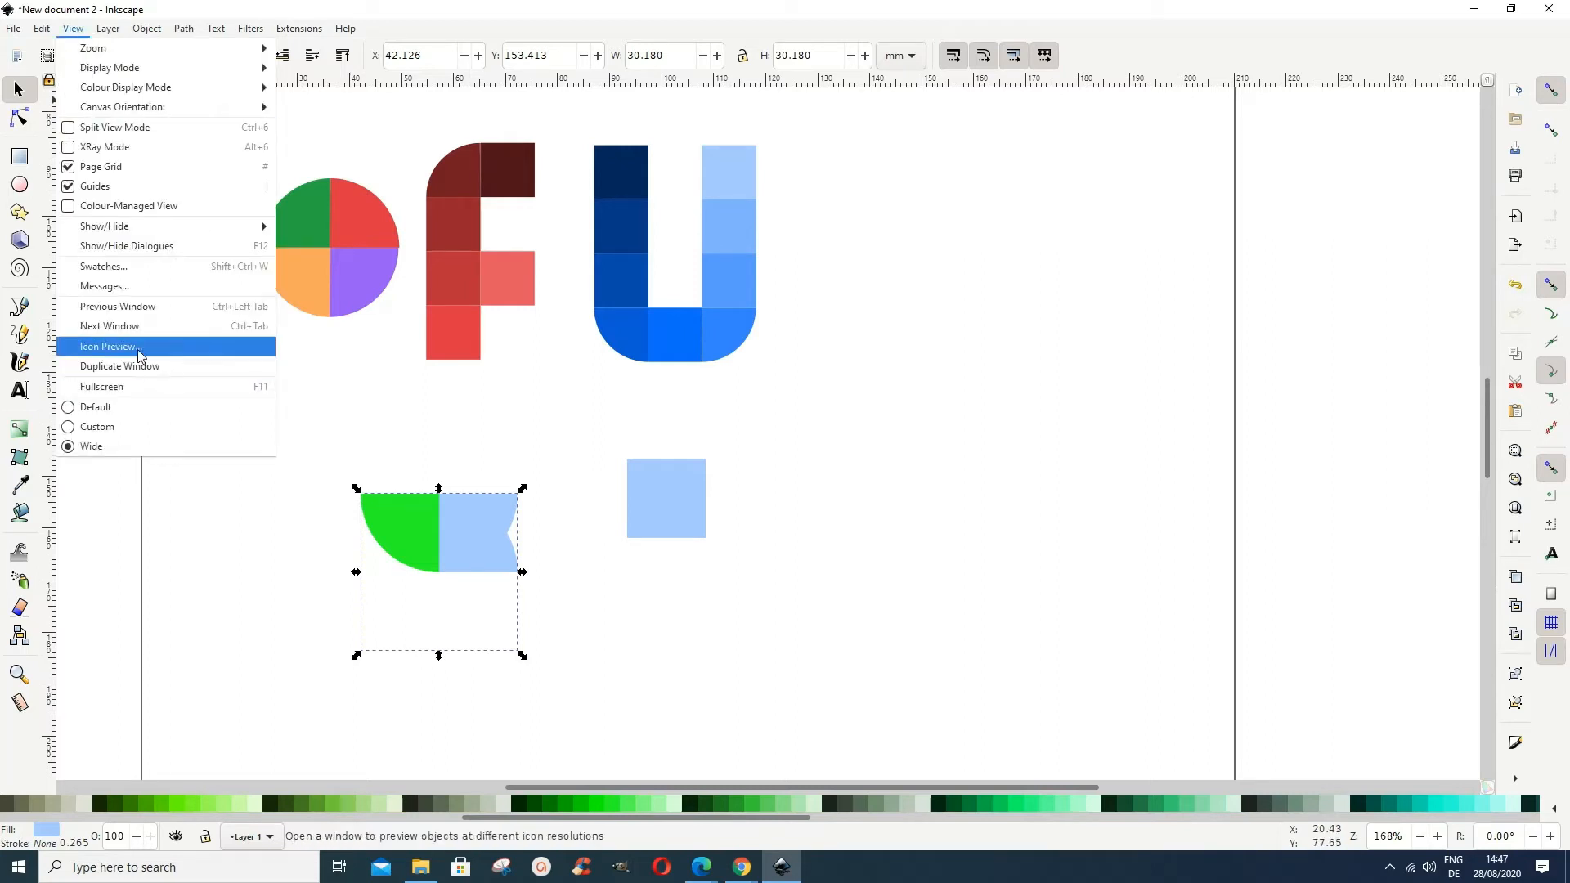
{"action": "left_click", "coordinate": [117, 273]}
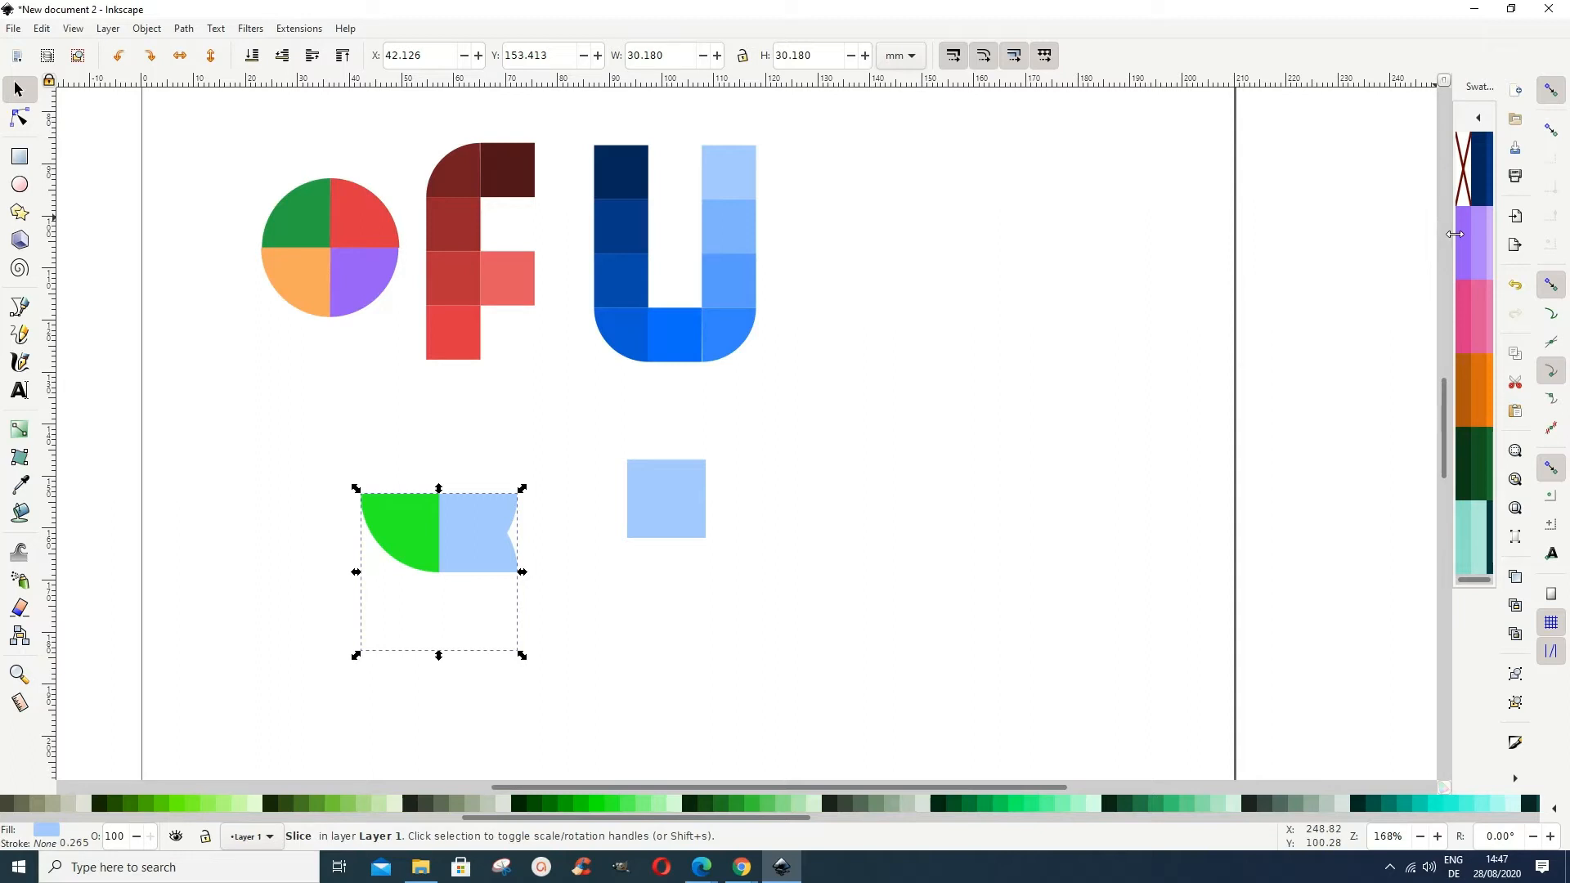
{"action": "left_click_drag", "start_coordinate": [1453, 234], "coordinate": [1242, 235]}
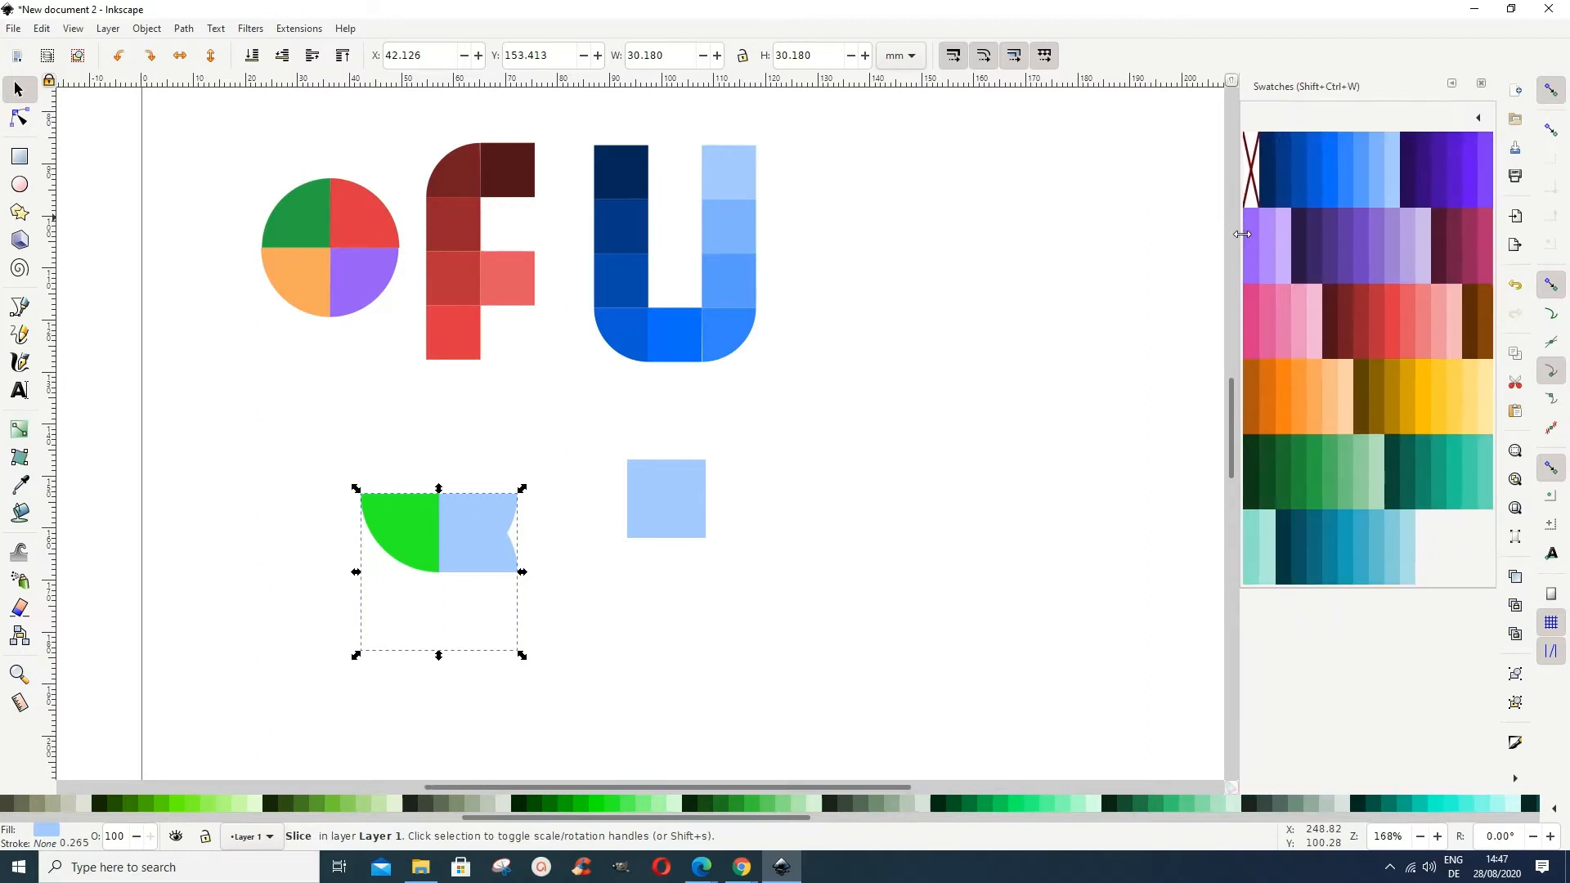
Switch the swatches to the Auto palette and shrink the dialog in height and width.
{"action": "left_click", "coordinate": [1482, 121]}
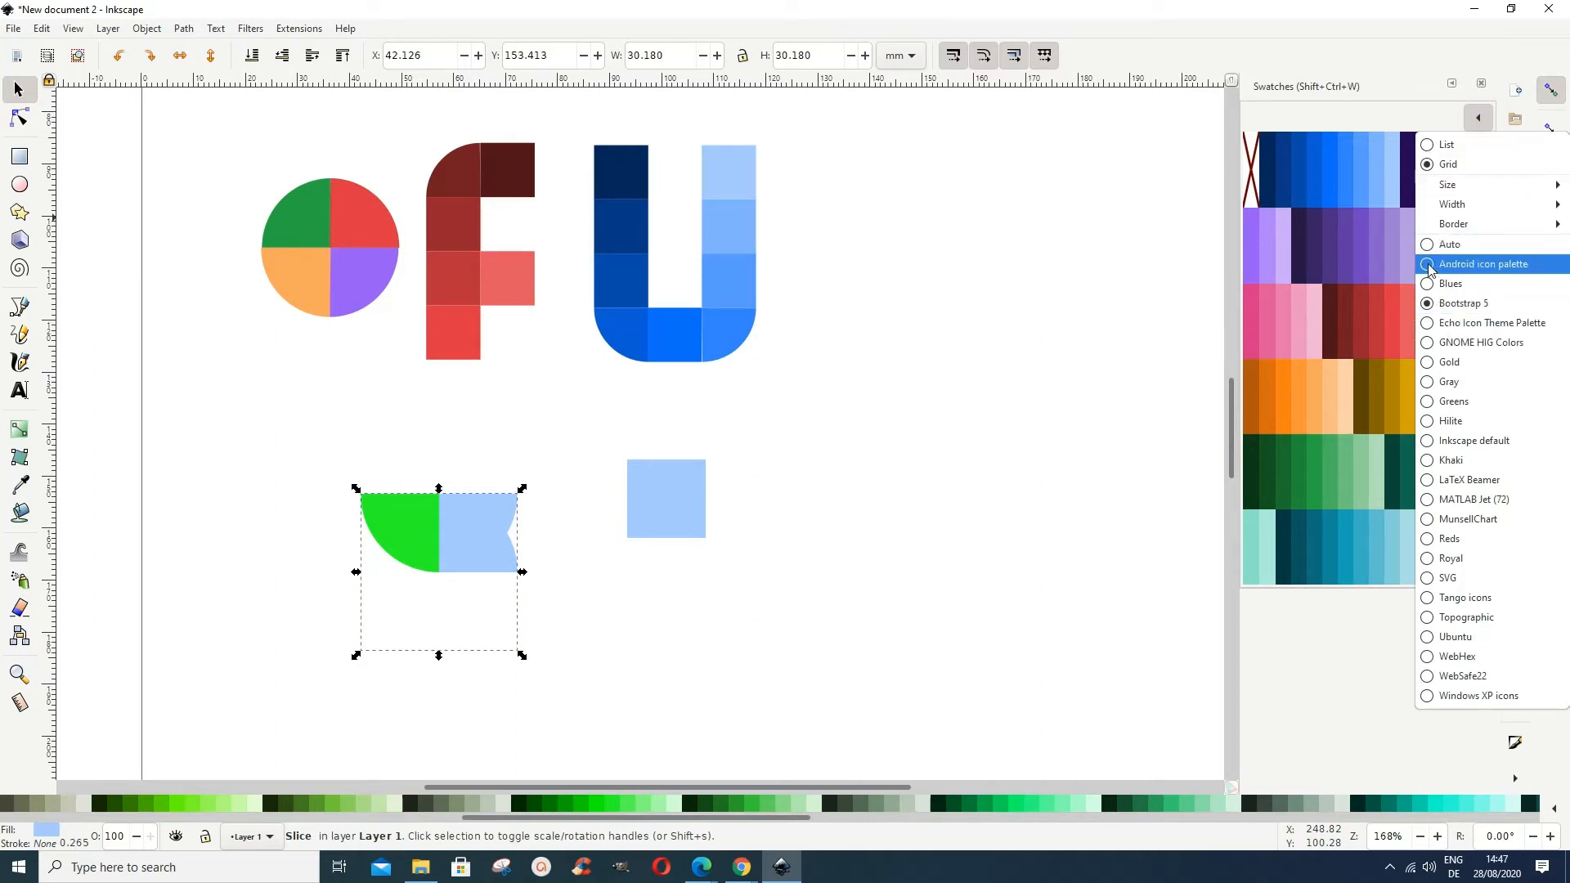
{"action": "left_click", "coordinate": [1439, 245]}
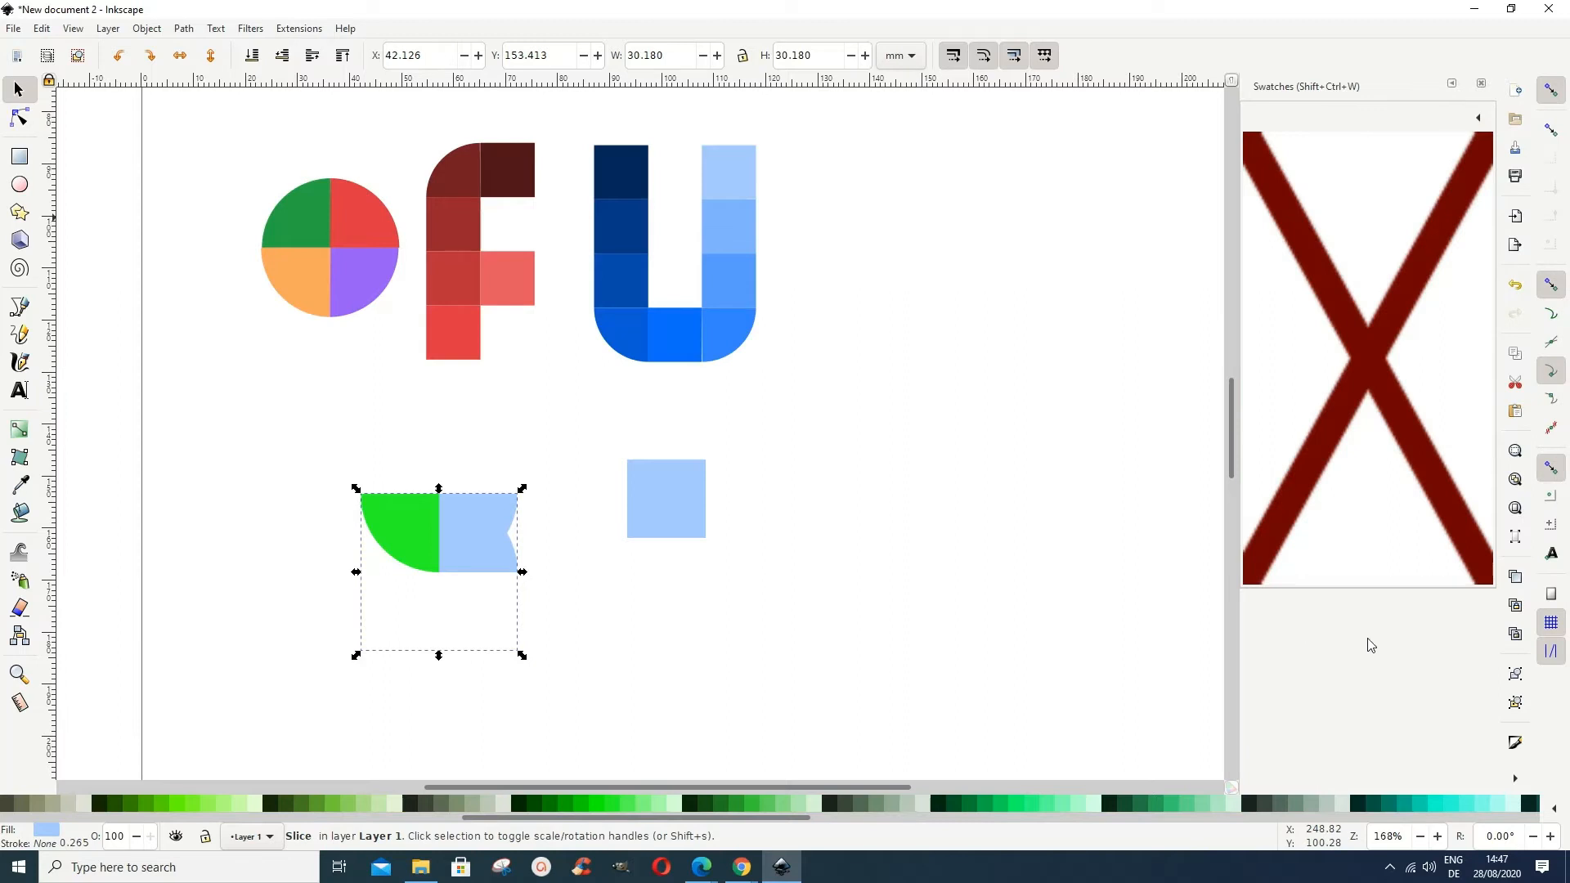
{"action": "left_click_drag", "start_coordinate": [1369, 588], "coordinate": [1372, 190]}
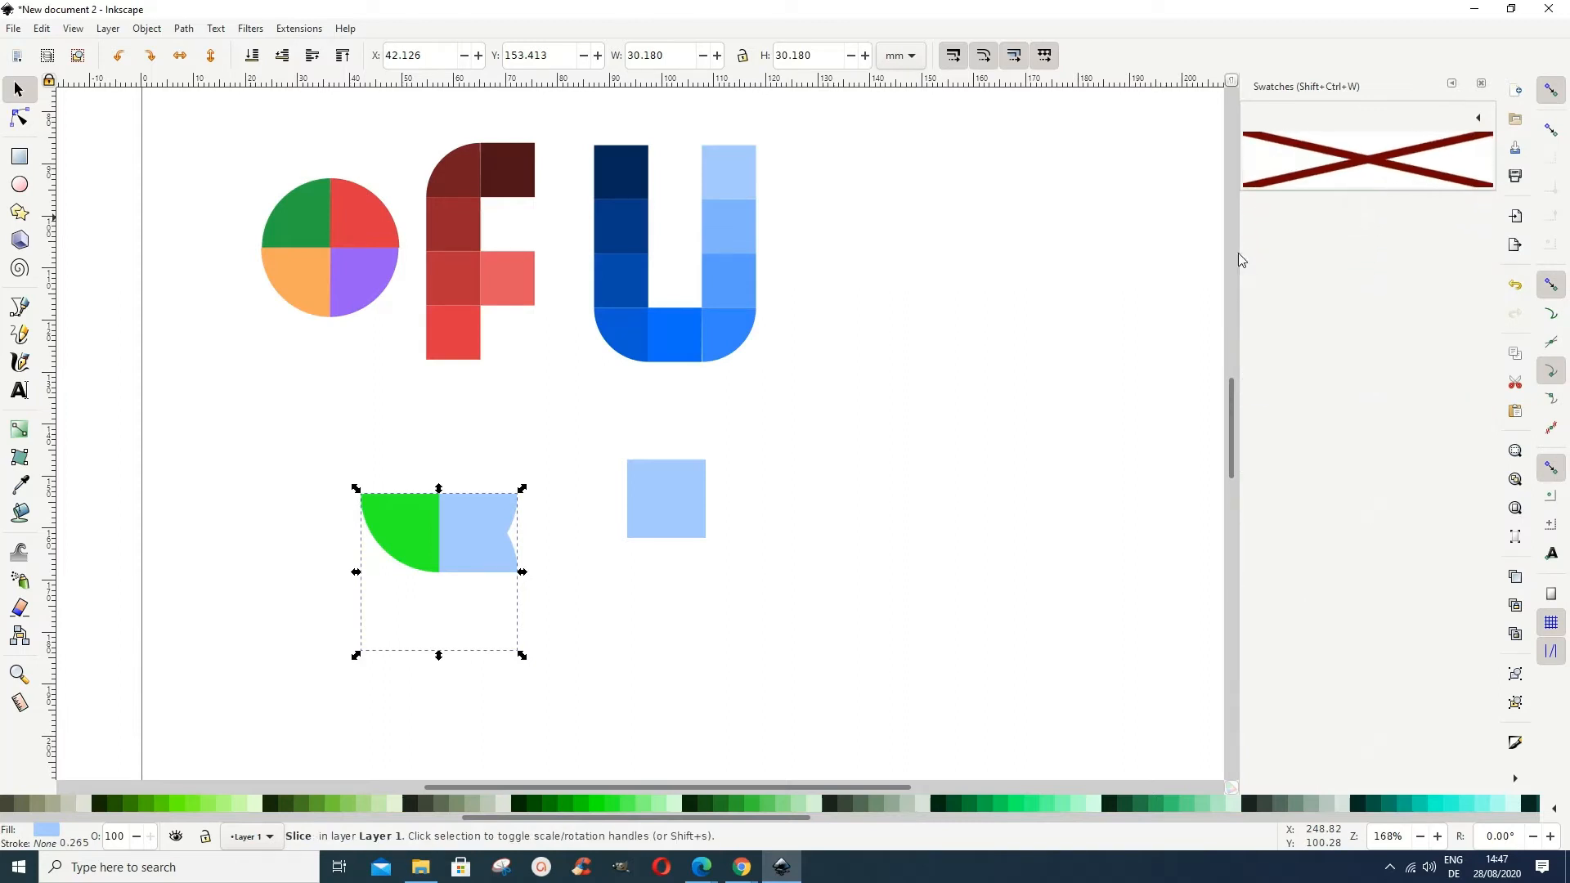
{"action": "left_click_drag", "start_coordinate": [1240, 255], "coordinate": [1462, 239]}
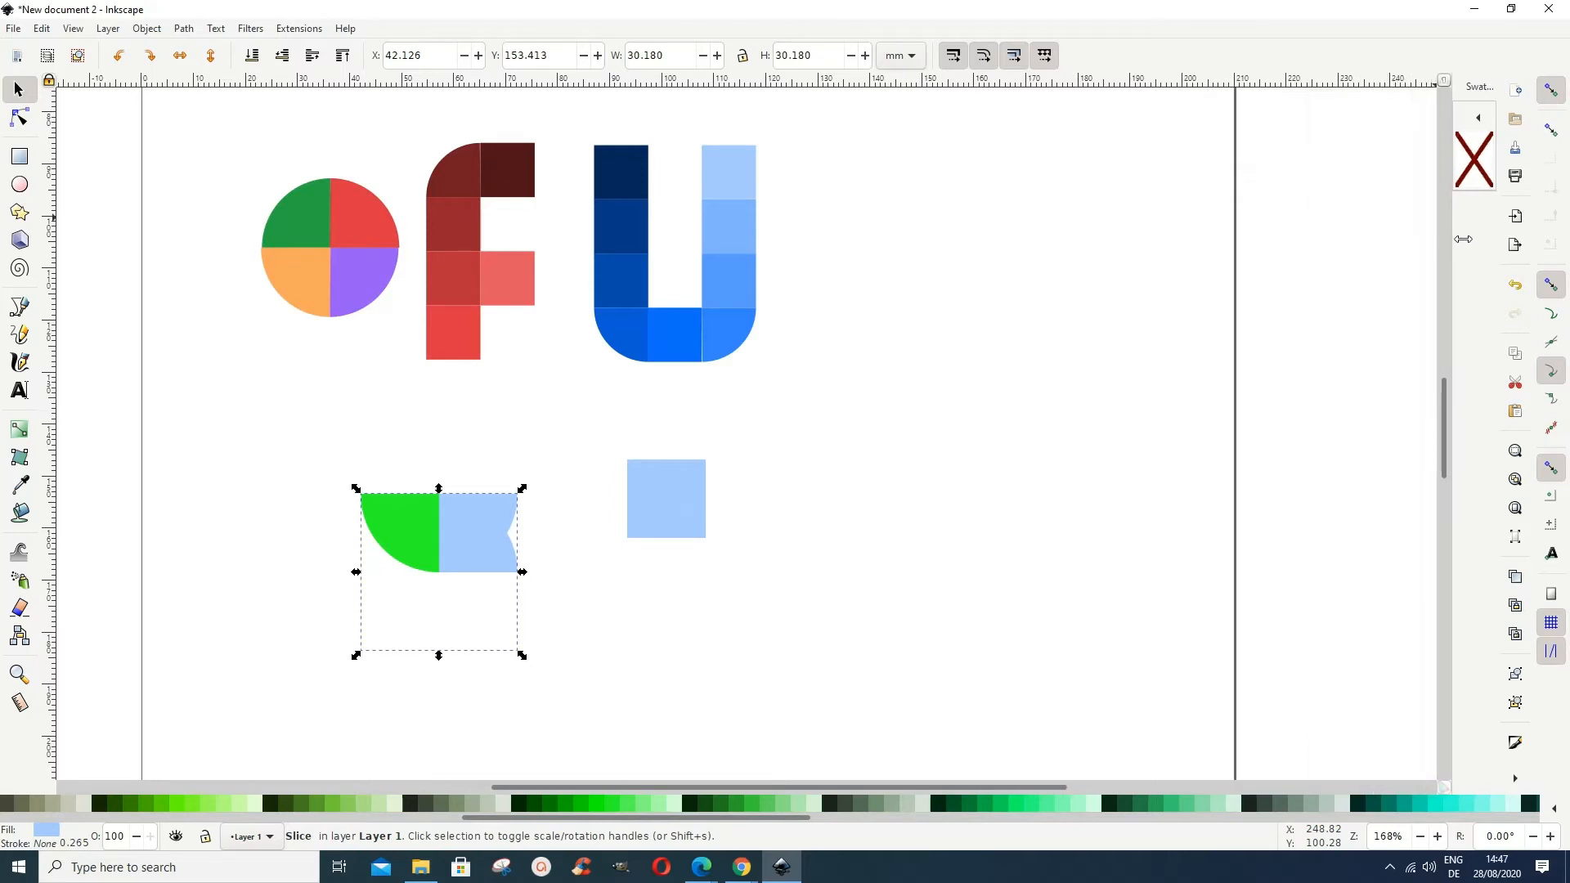
Enlarge the Swatches dialog in width and height and set its palette to Bootstrap 5.
{"action": "left_click_drag", "start_coordinate": [1362, 245], "coordinate": [1245, 250]}
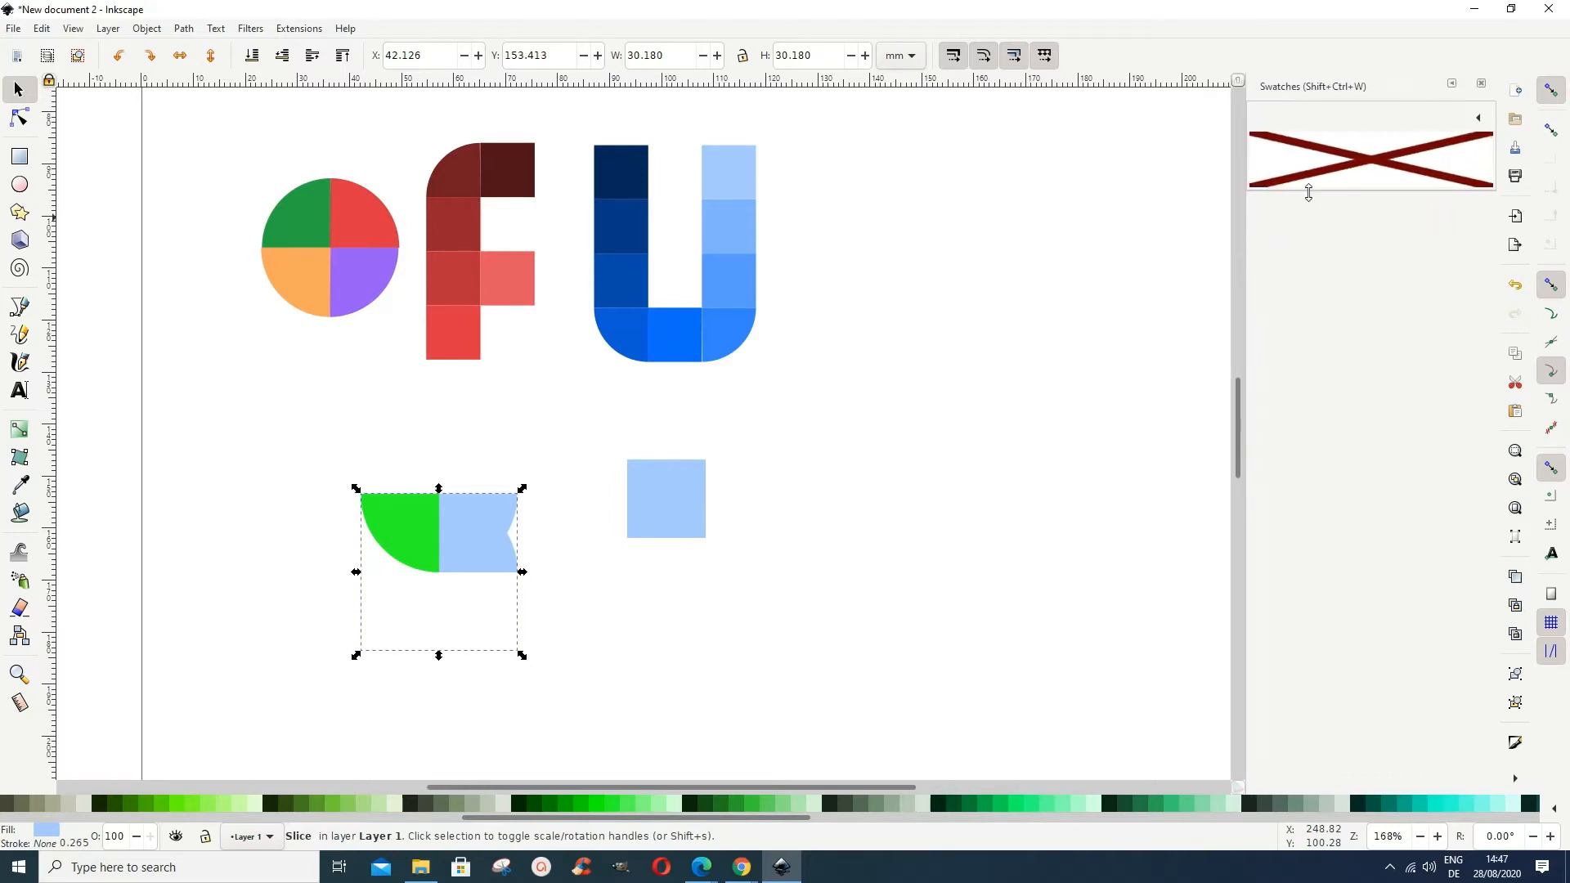
{"action": "left_click_drag", "start_coordinate": [1308, 193], "coordinate": [1321, 325]}
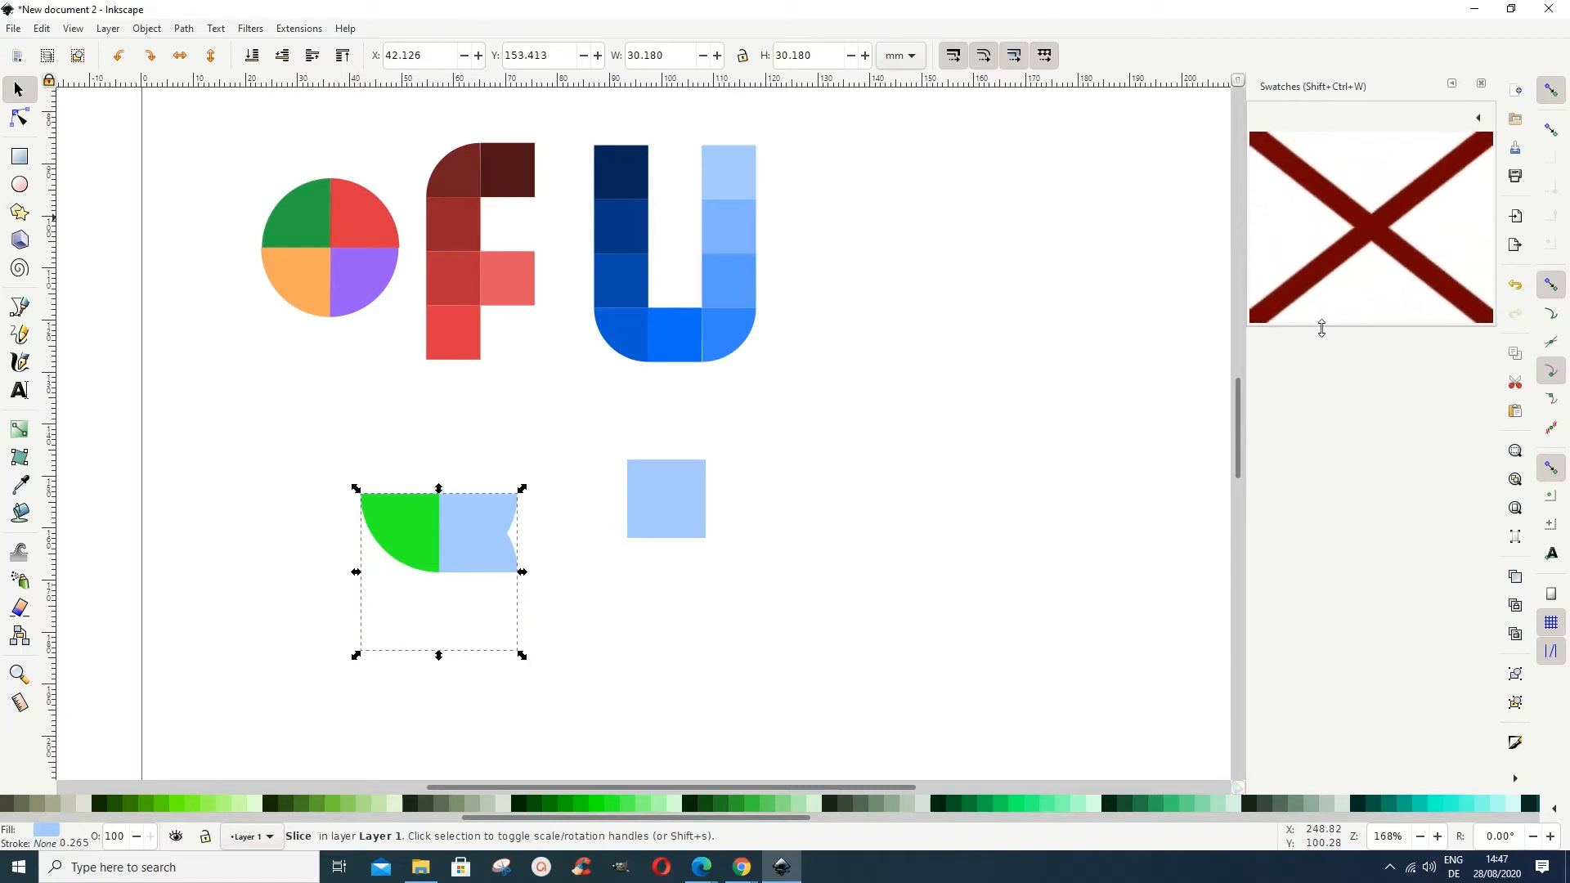
{"action": "left_click", "coordinate": [1480, 120]}
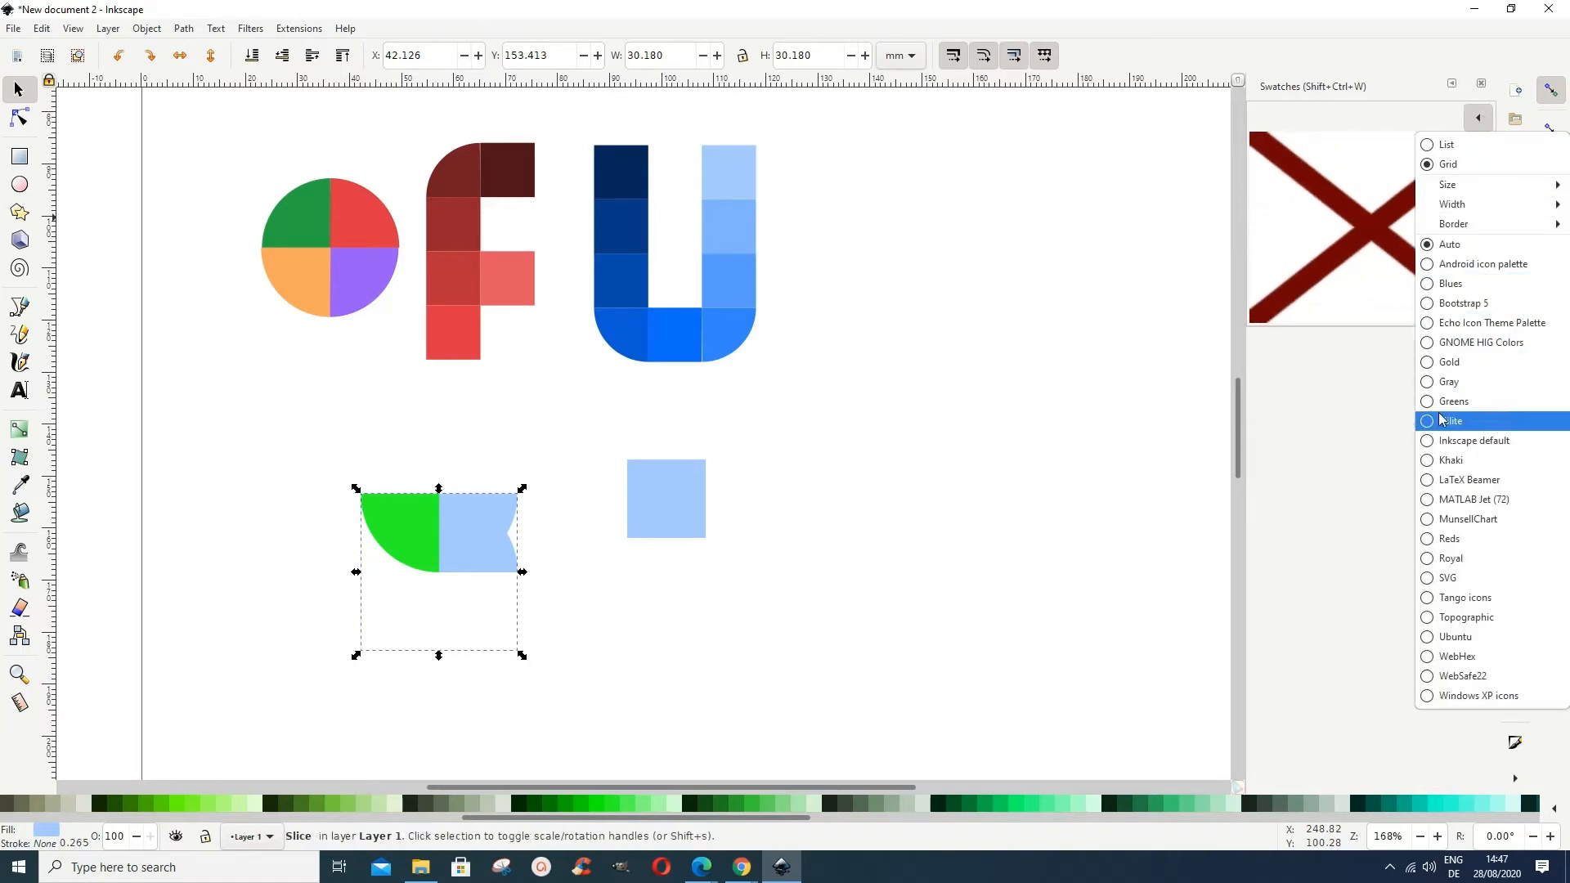
{"action": "left_click", "coordinate": [1431, 303]}
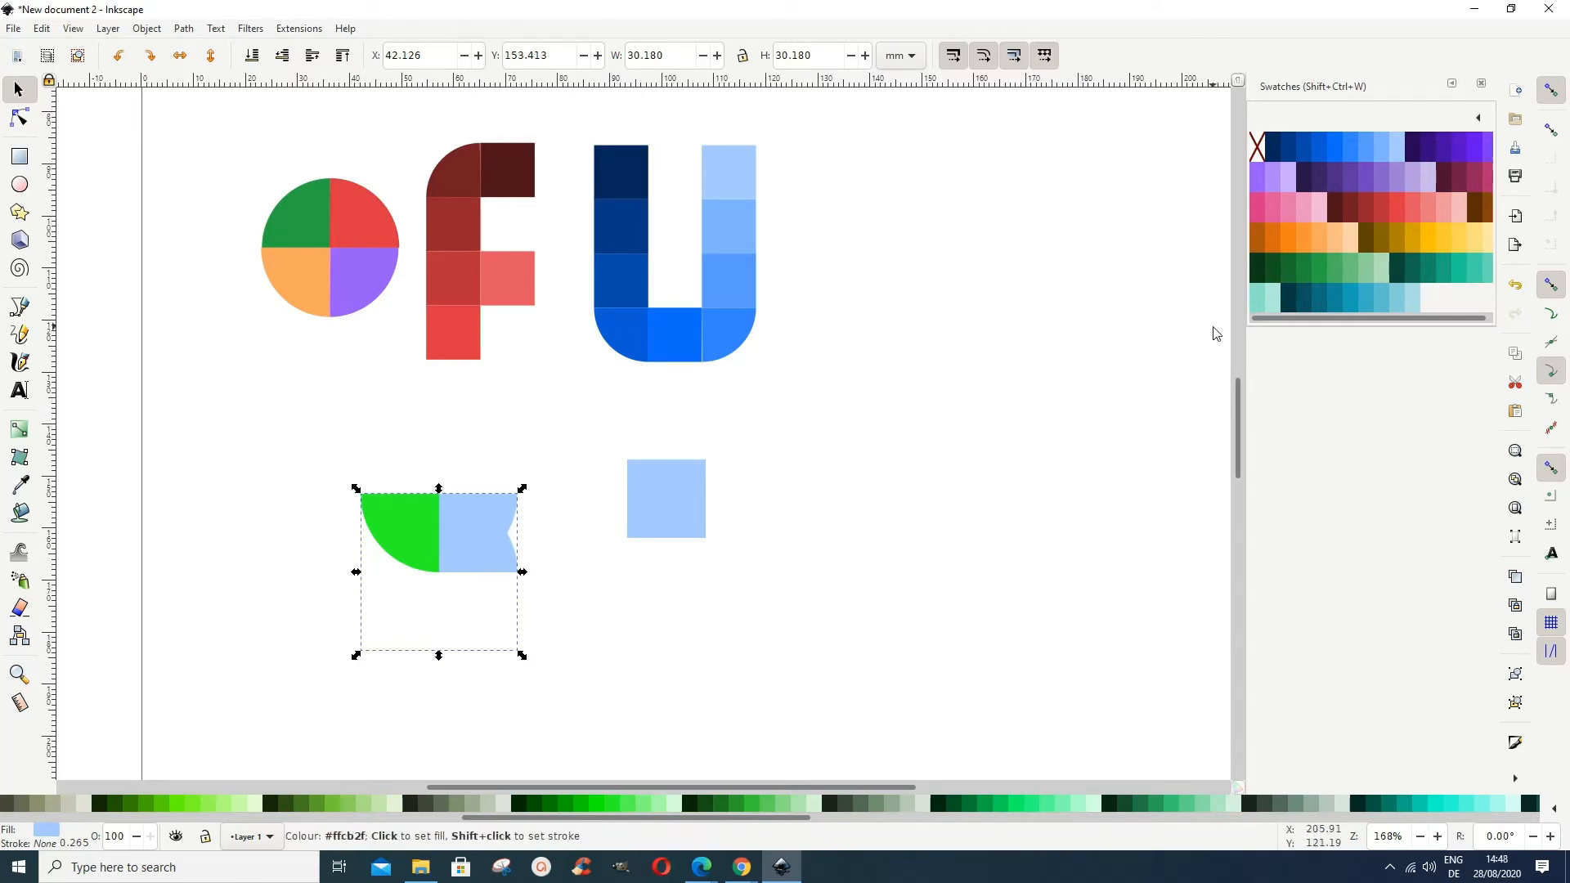
Fill the vertically flipped slice with a medium purple swatch and move it directly above the light-blue slice.
{"action": "left_click", "coordinate": [1386, 194]}
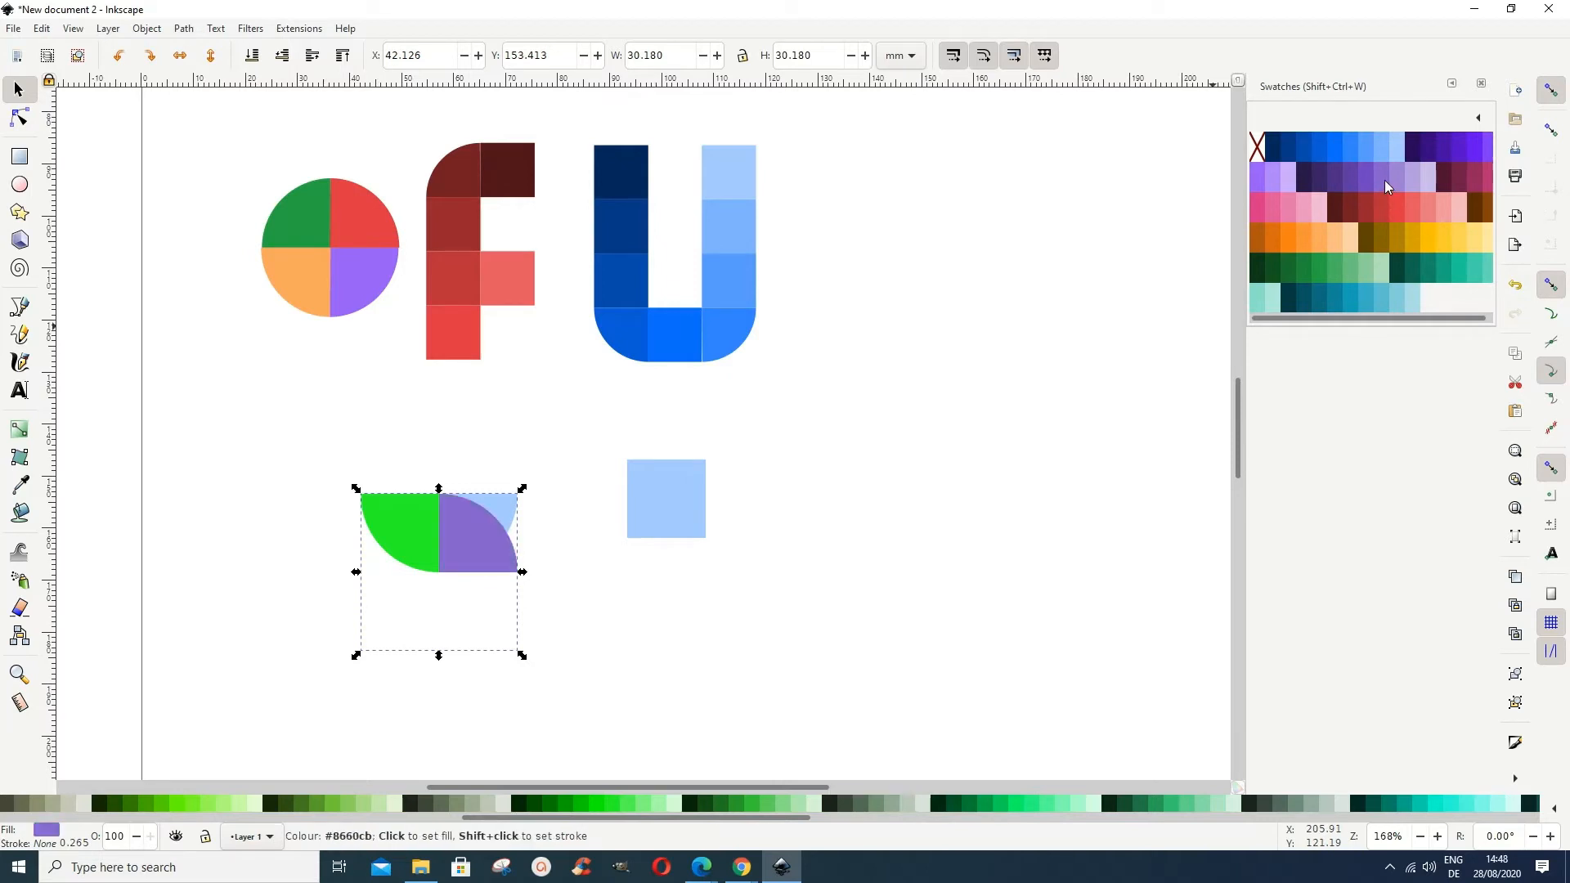
{"action": "left_click_drag", "start_coordinate": [471, 562], "coordinate": [472, 460]}
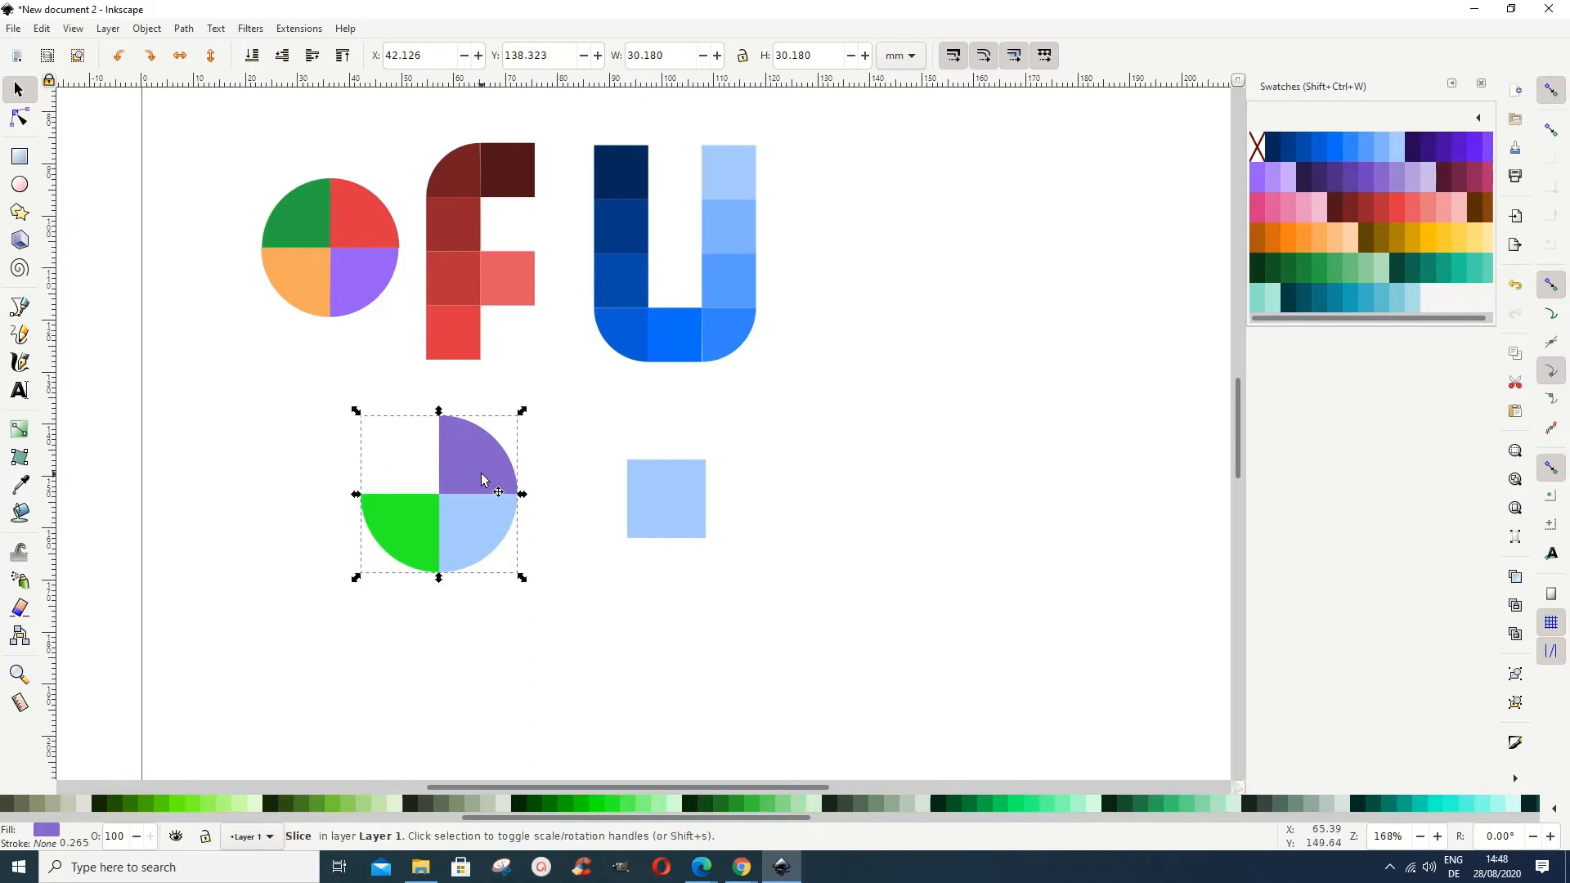
Duplicate the purple slice and flip the copy horizontally so it fills the circle's empty upper-left quarter.
{"action": "left_click", "coordinate": [484, 527]}
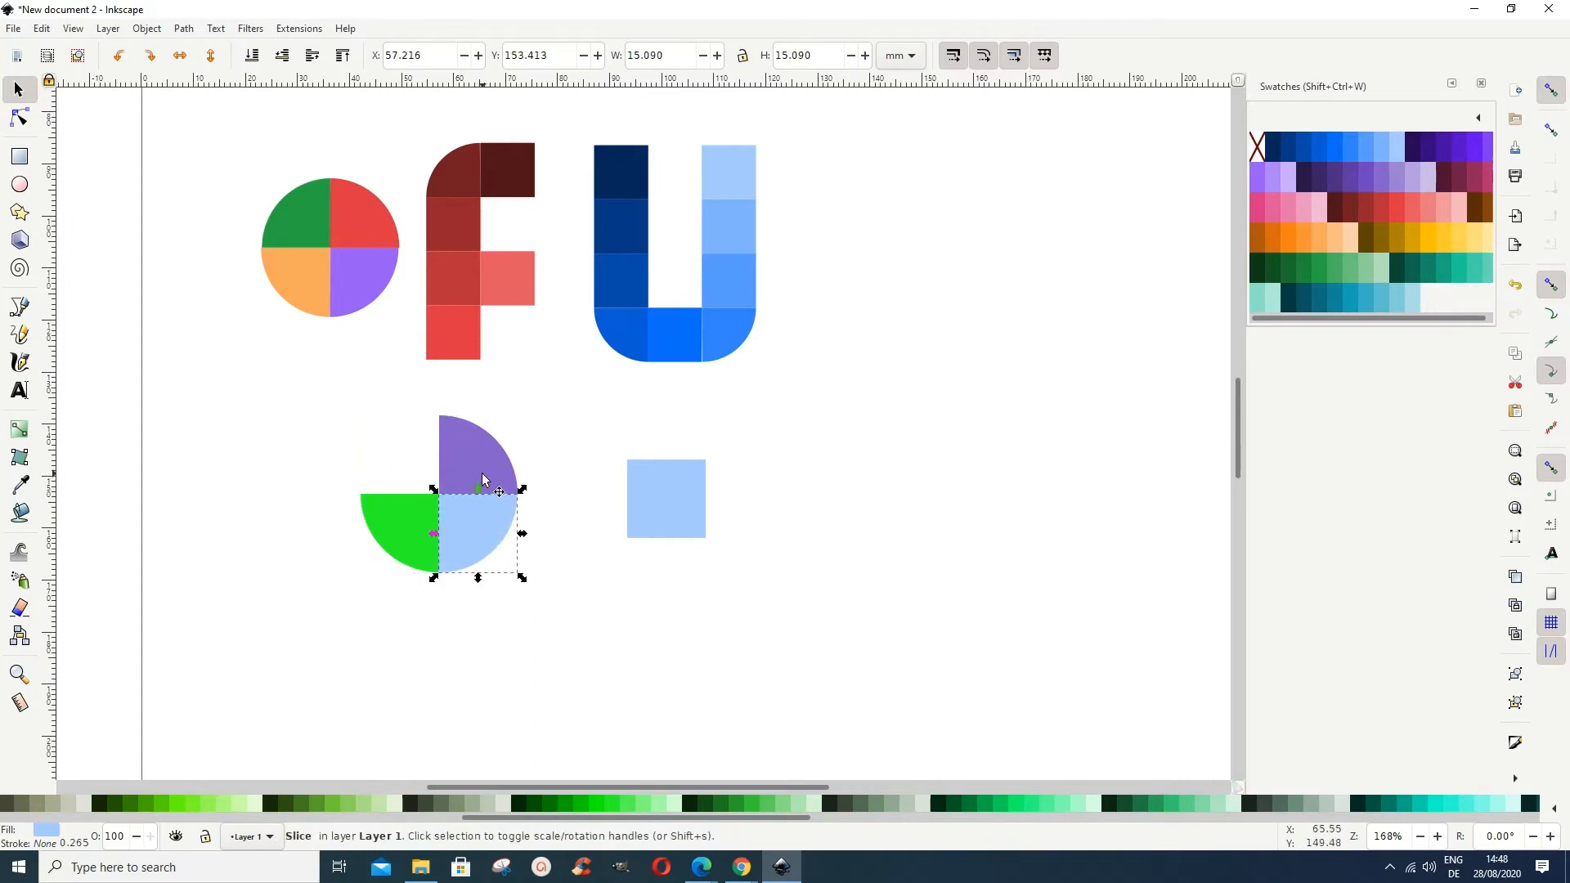
{"action": "left_click", "coordinate": [484, 480]}
{"action": "right_click", "coordinate": [484, 480]}
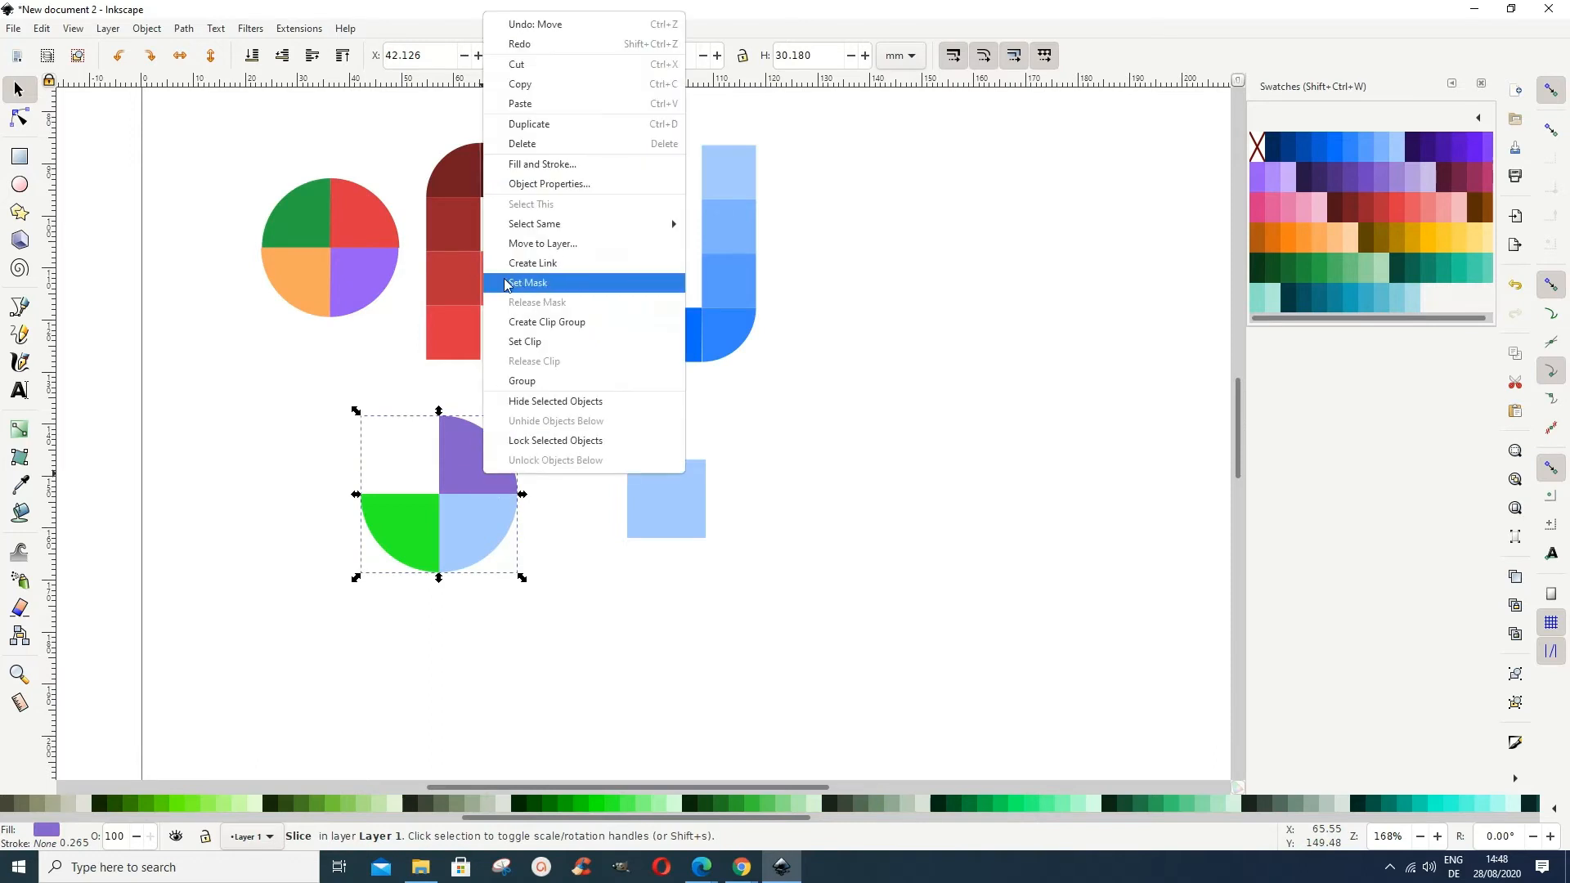
{"action": "left_click", "coordinate": [517, 124]}
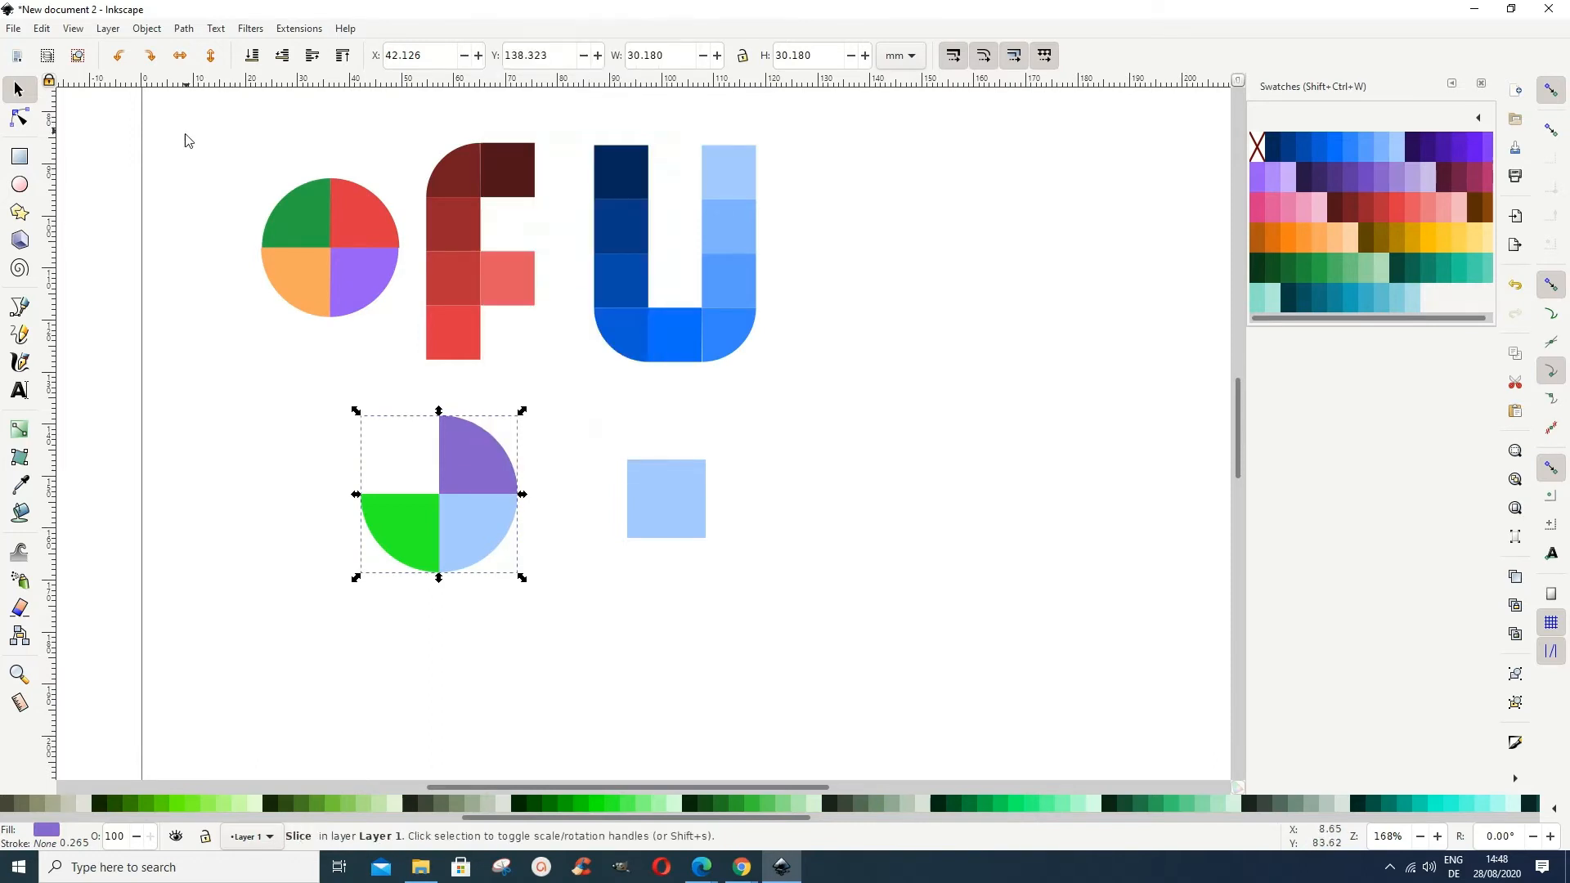
{"action": "left_click", "coordinate": [180, 56]}
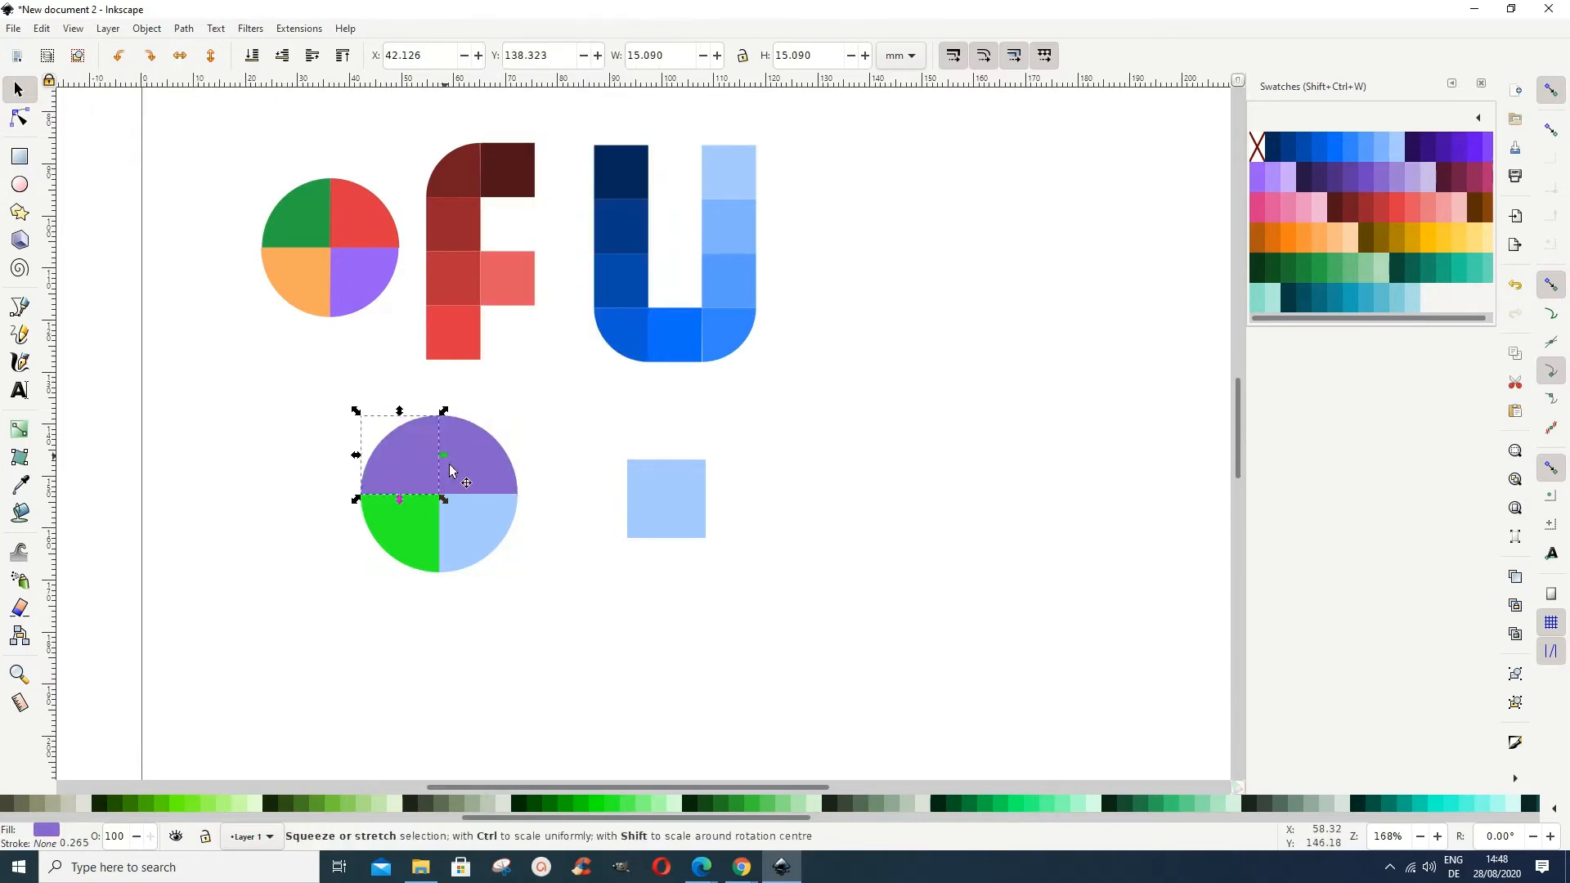
{"action": "left_click", "coordinate": [554, 642]}
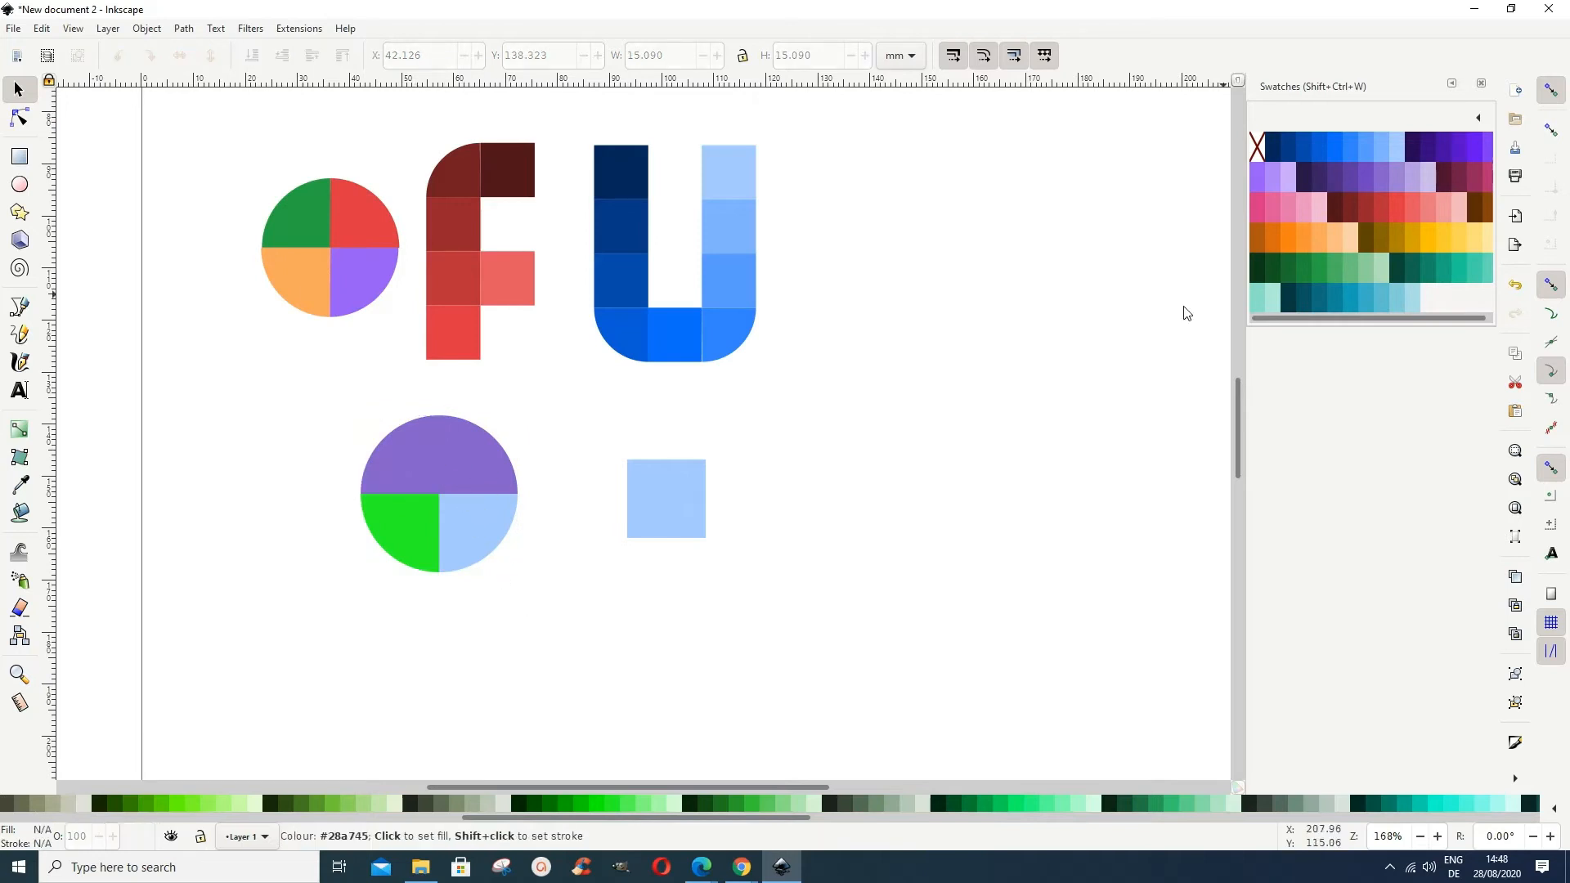
Fill the circle's upper-left slice with a bright red swatch.
{"action": "left_click", "coordinate": [416, 471]}
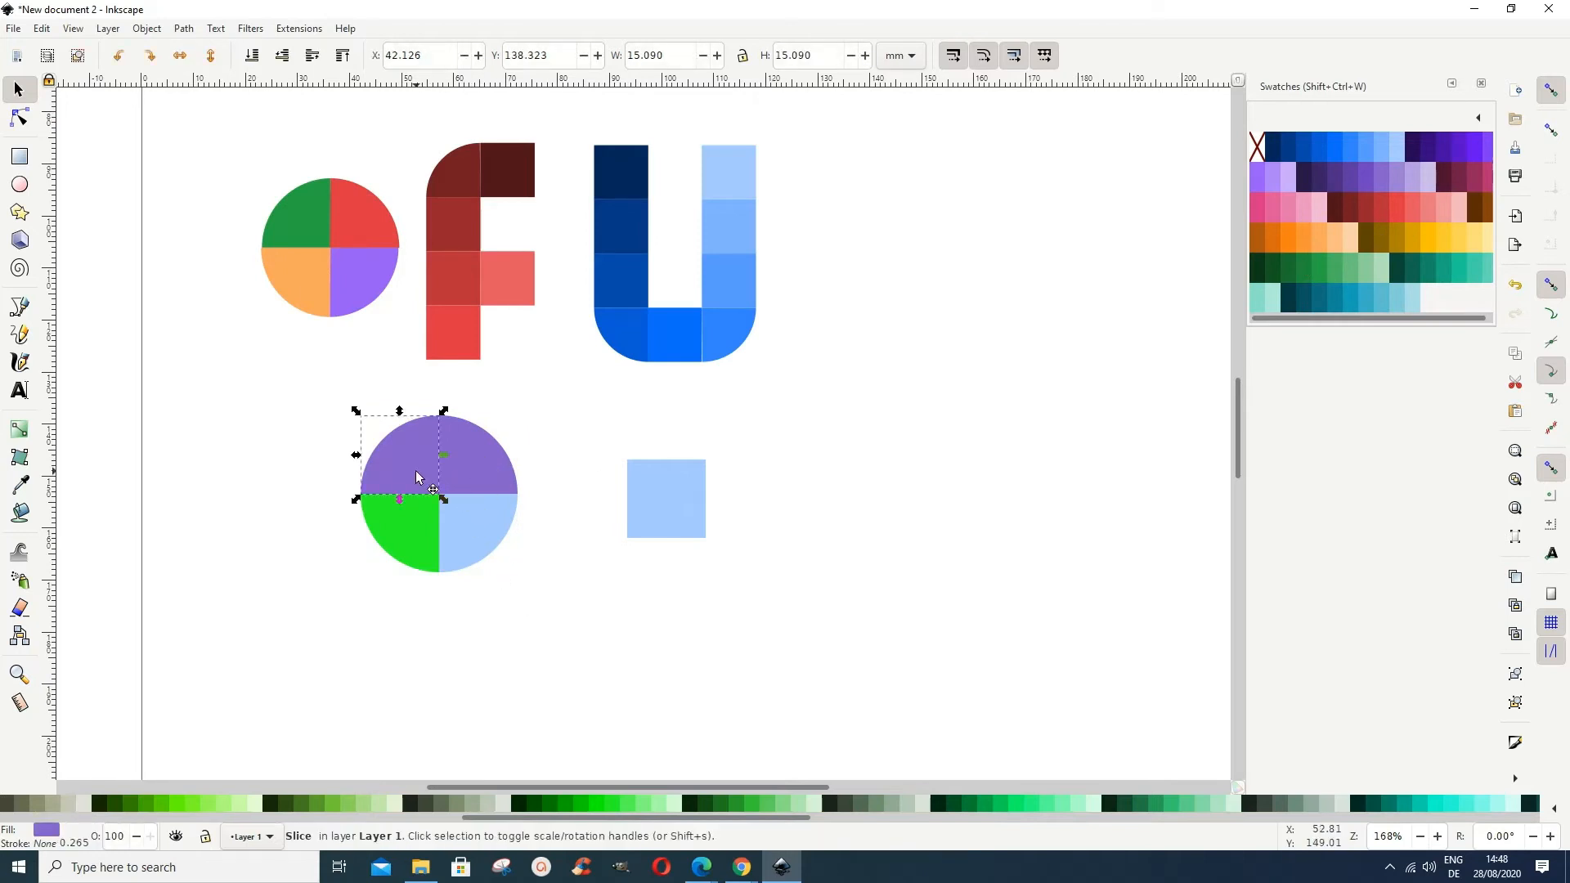
{"action": "left_click", "coordinate": [1308, 270]}
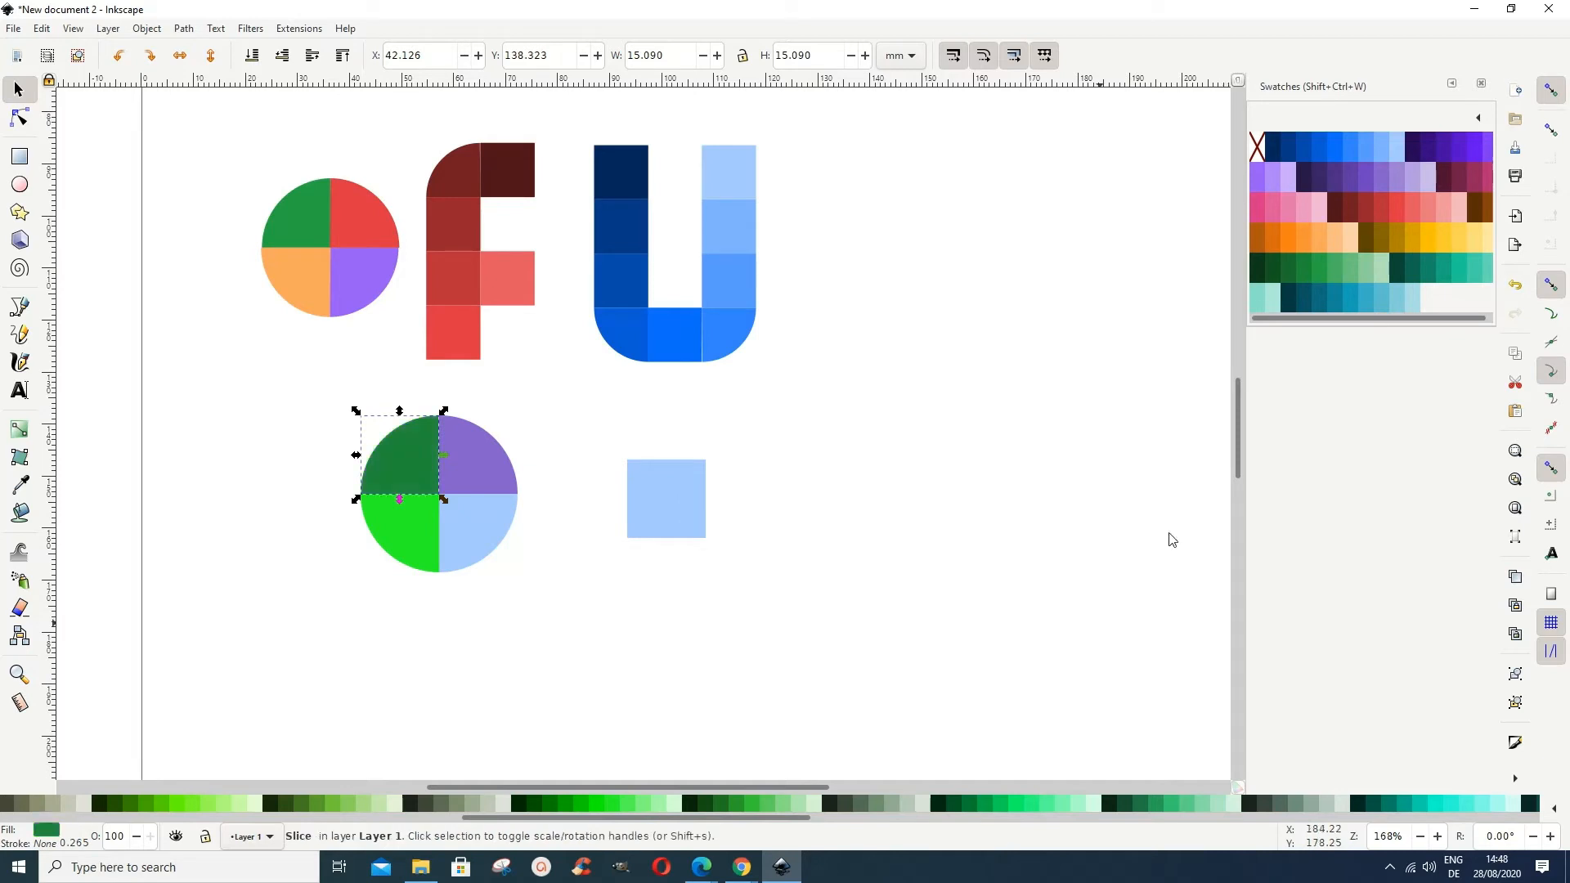
{"action": "left_click", "coordinate": [1401, 214]}
{"action": "left_click", "coordinate": [677, 716]}
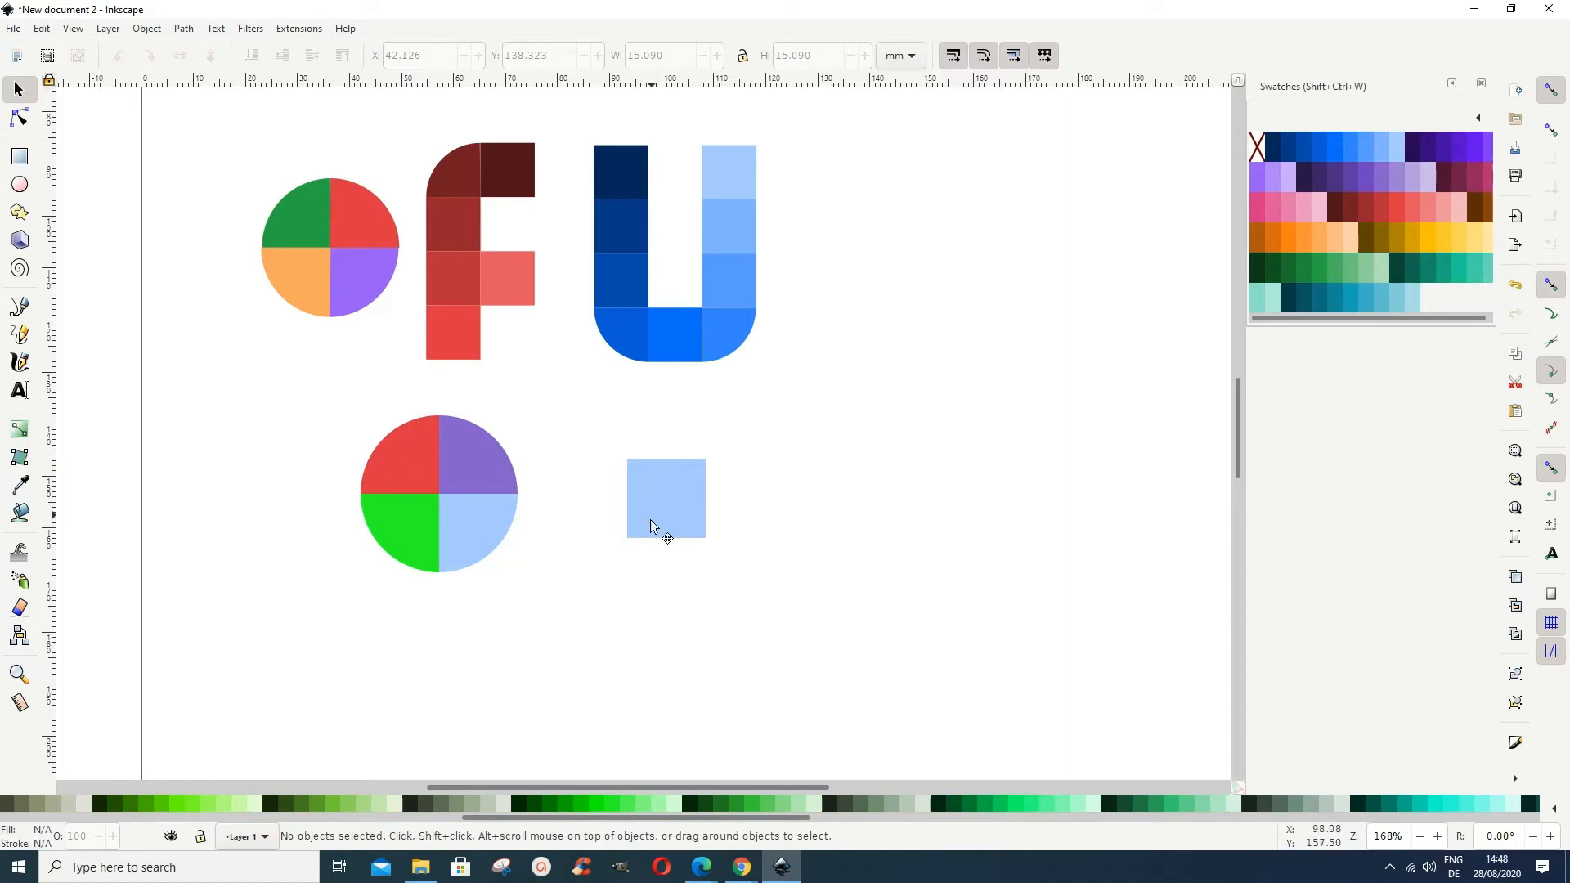
Move the light-blue square to the left of the circle and place a duplicate of it in the empty area below the U.
{"action": "left_click_drag", "start_coordinate": [650, 519], "coordinate": [281, 507]}
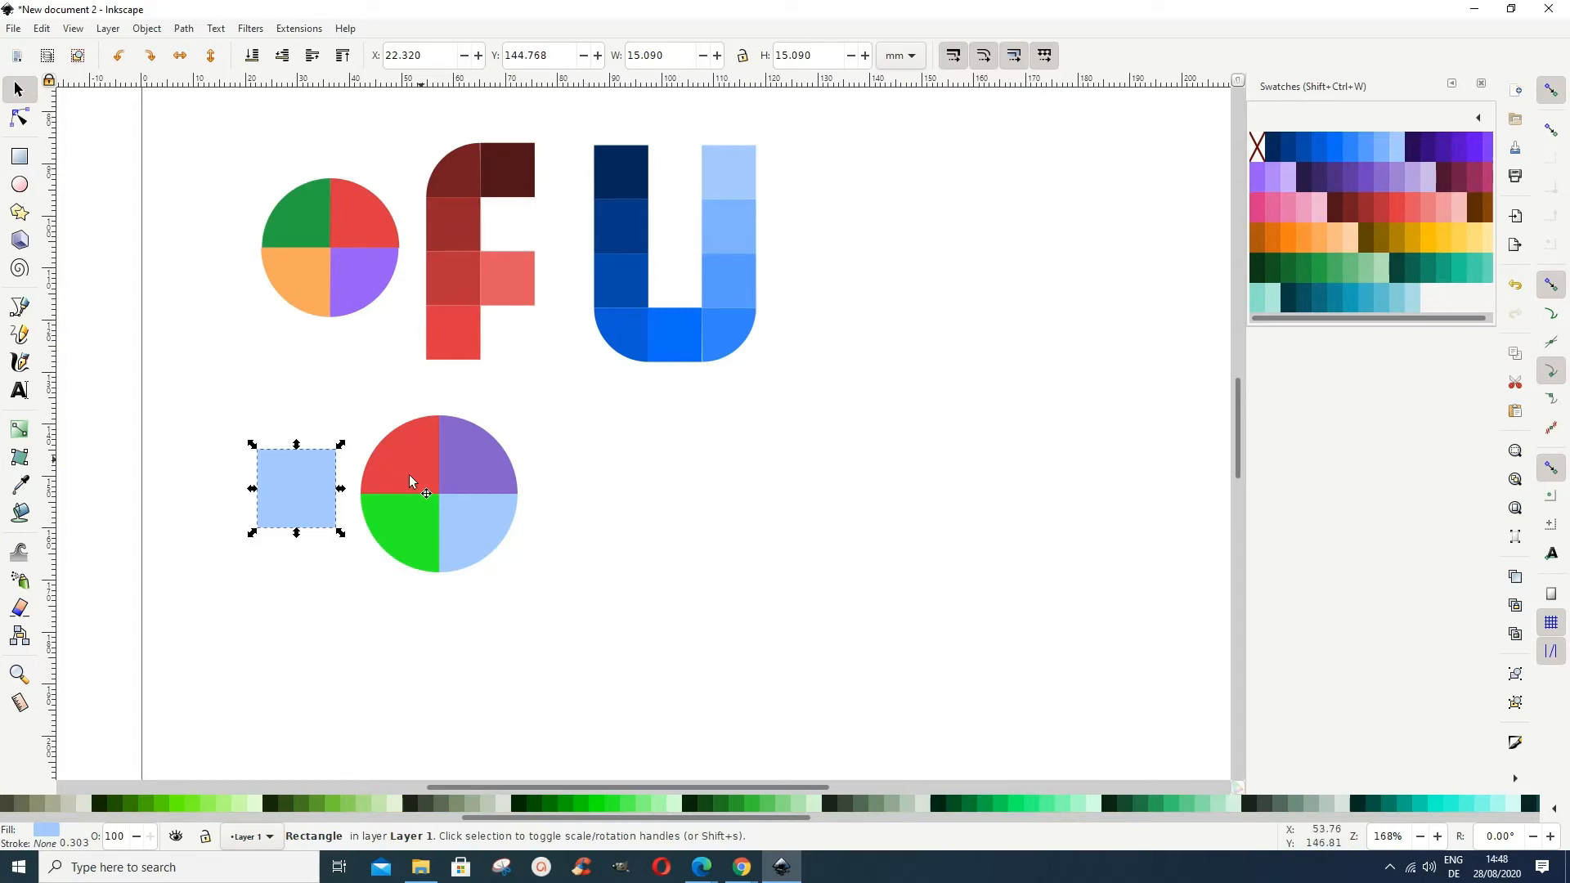
{"action": "left_click", "coordinate": [316, 491]}
{"action": "right_click", "coordinate": [316, 492]}
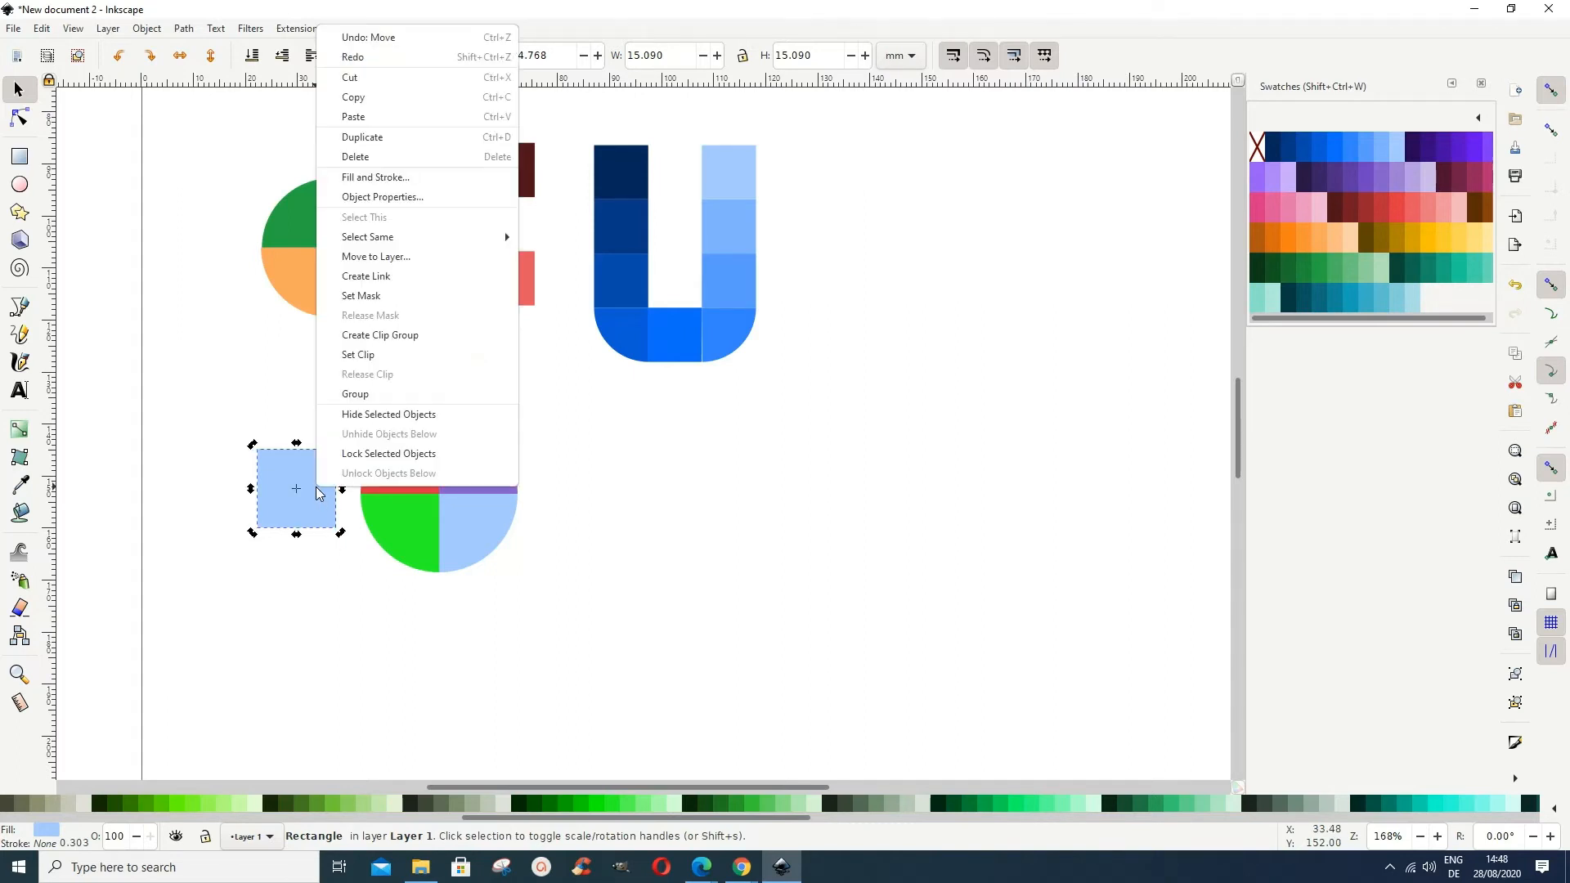
{"action": "left_click", "coordinate": [372, 139]}
{"action": "left_click_drag", "start_coordinate": [306, 467], "coordinate": [790, 458]}
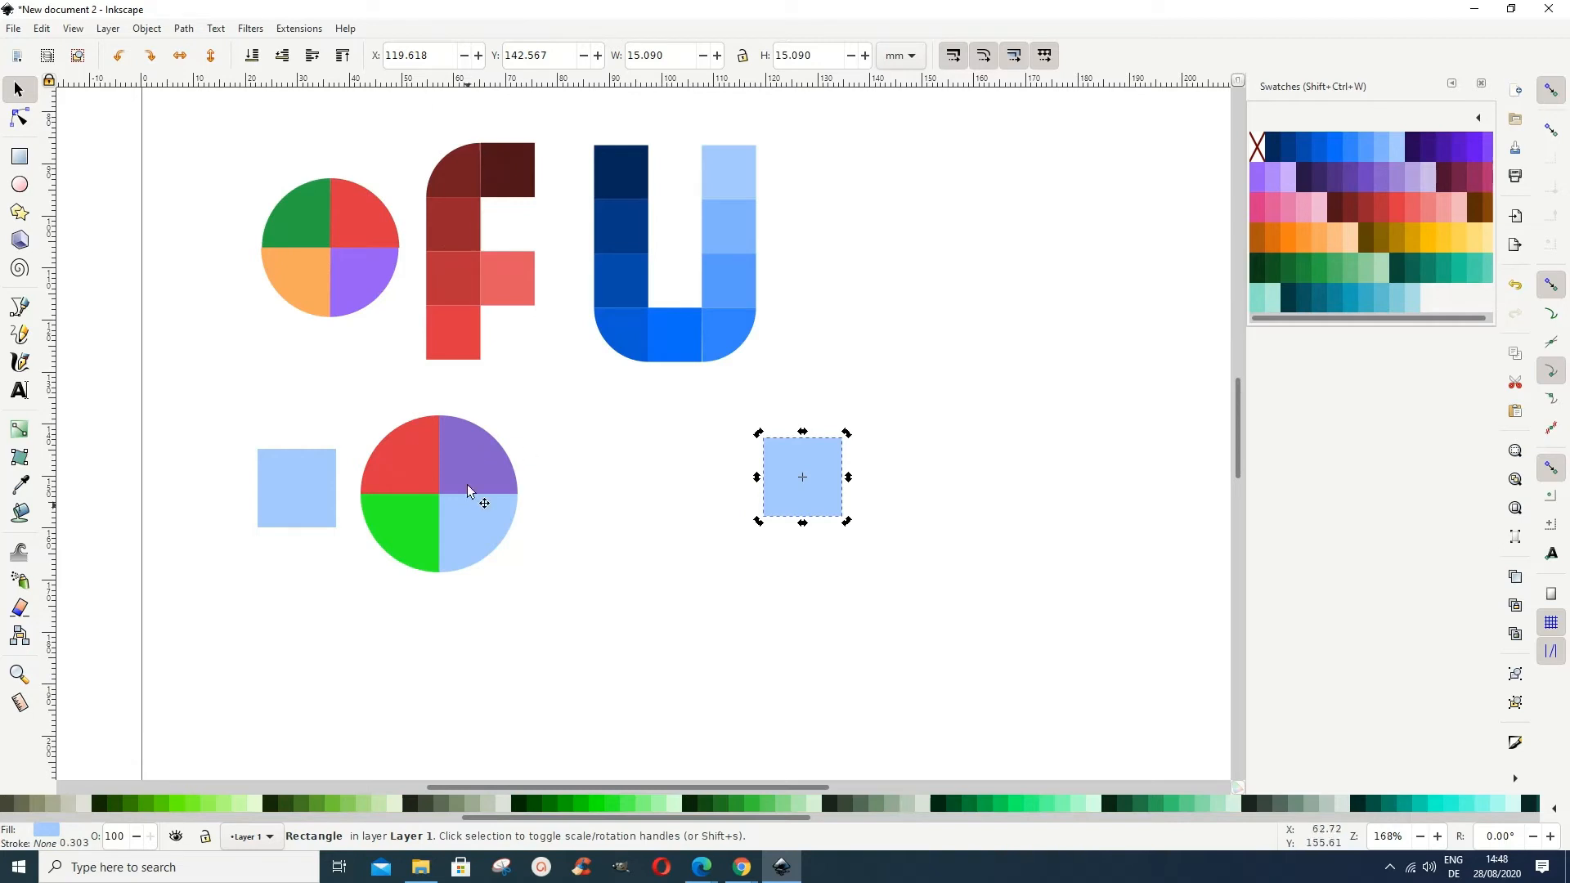
Duplicate the red slice and snap the copy to the left edge of the duplicated square.
{"action": "left_click", "coordinate": [406, 465]}
{"action": "right_click", "coordinate": [406, 463]}
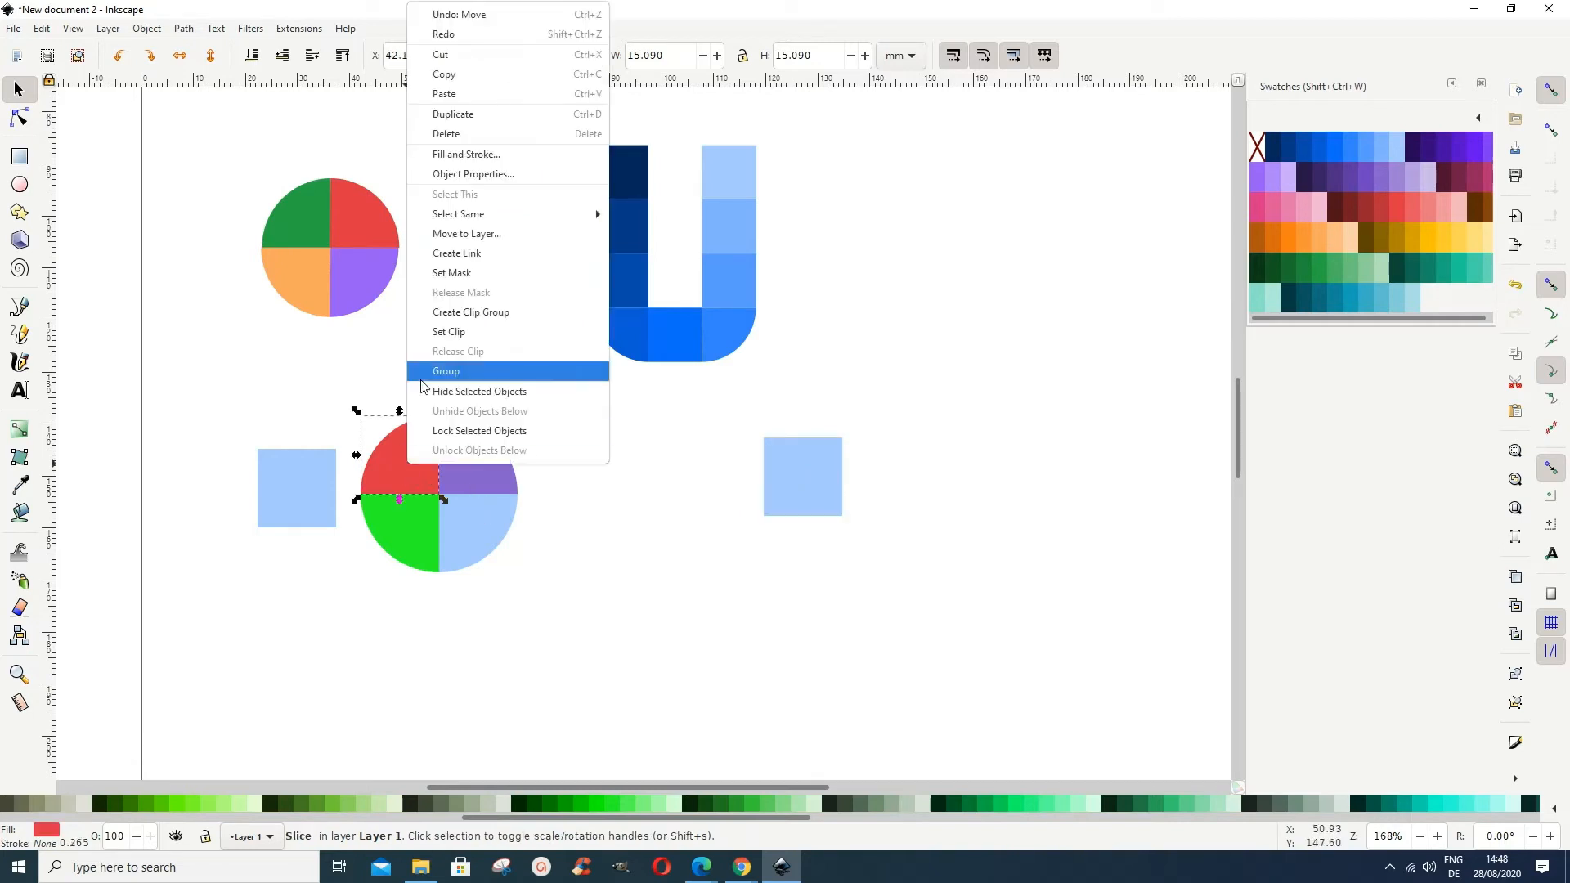
{"action": "left_click", "coordinate": [448, 114]}
{"action": "left_click_drag", "start_coordinate": [422, 476], "coordinate": [752, 489]}
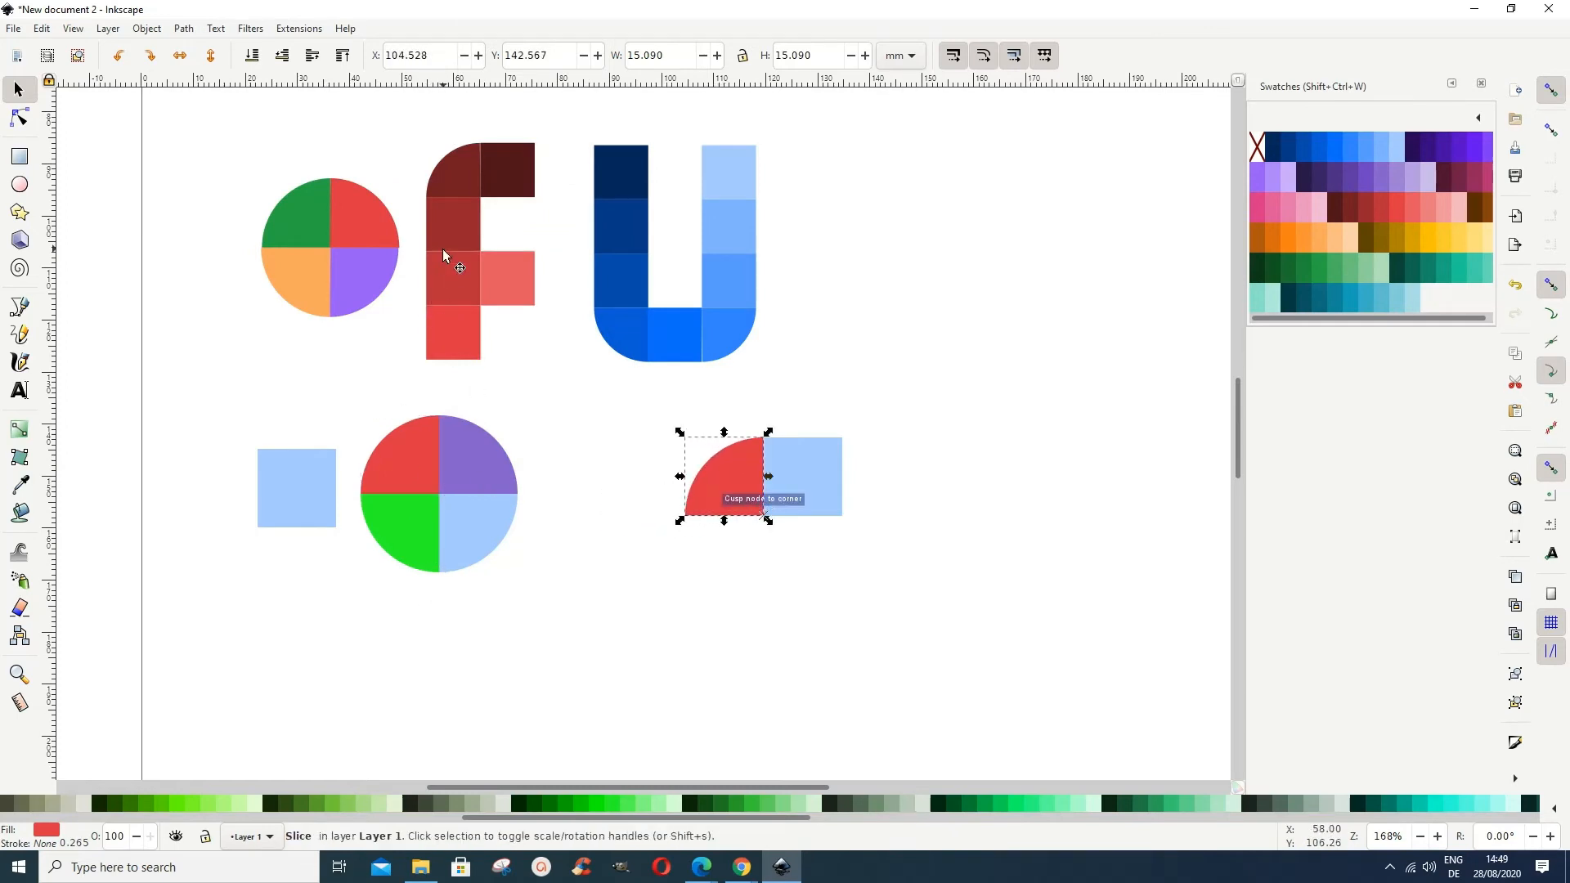
Duplicate the square left of the circle and snap the copy directly beneath the copied red slice.
{"action": "left_click", "coordinate": [287, 494]}
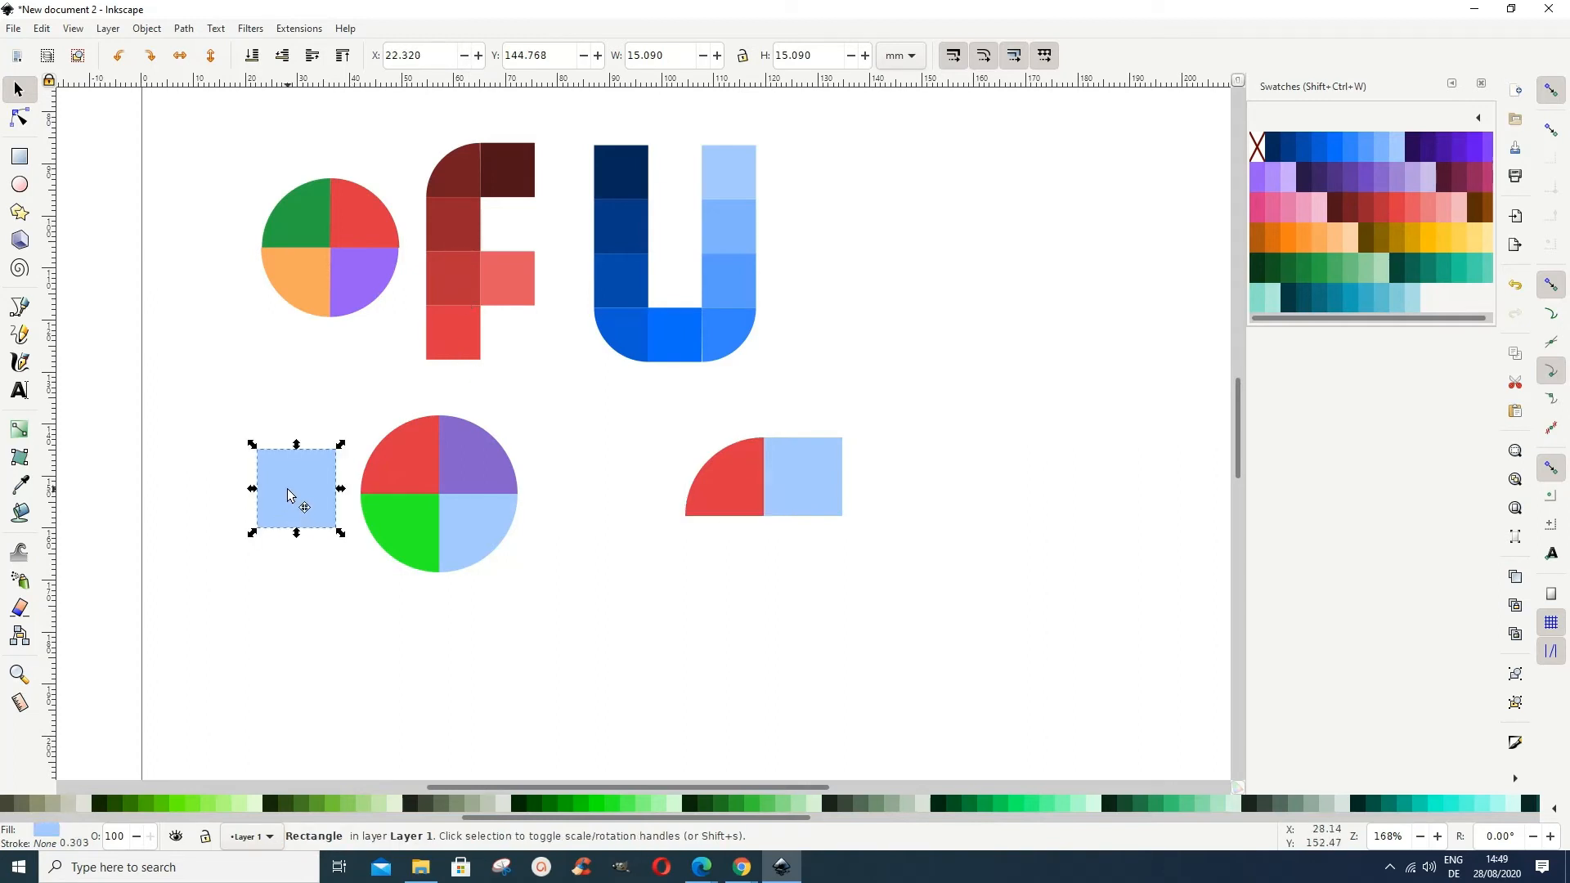
{"action": "right_click", "coordinate": [287, 494]}
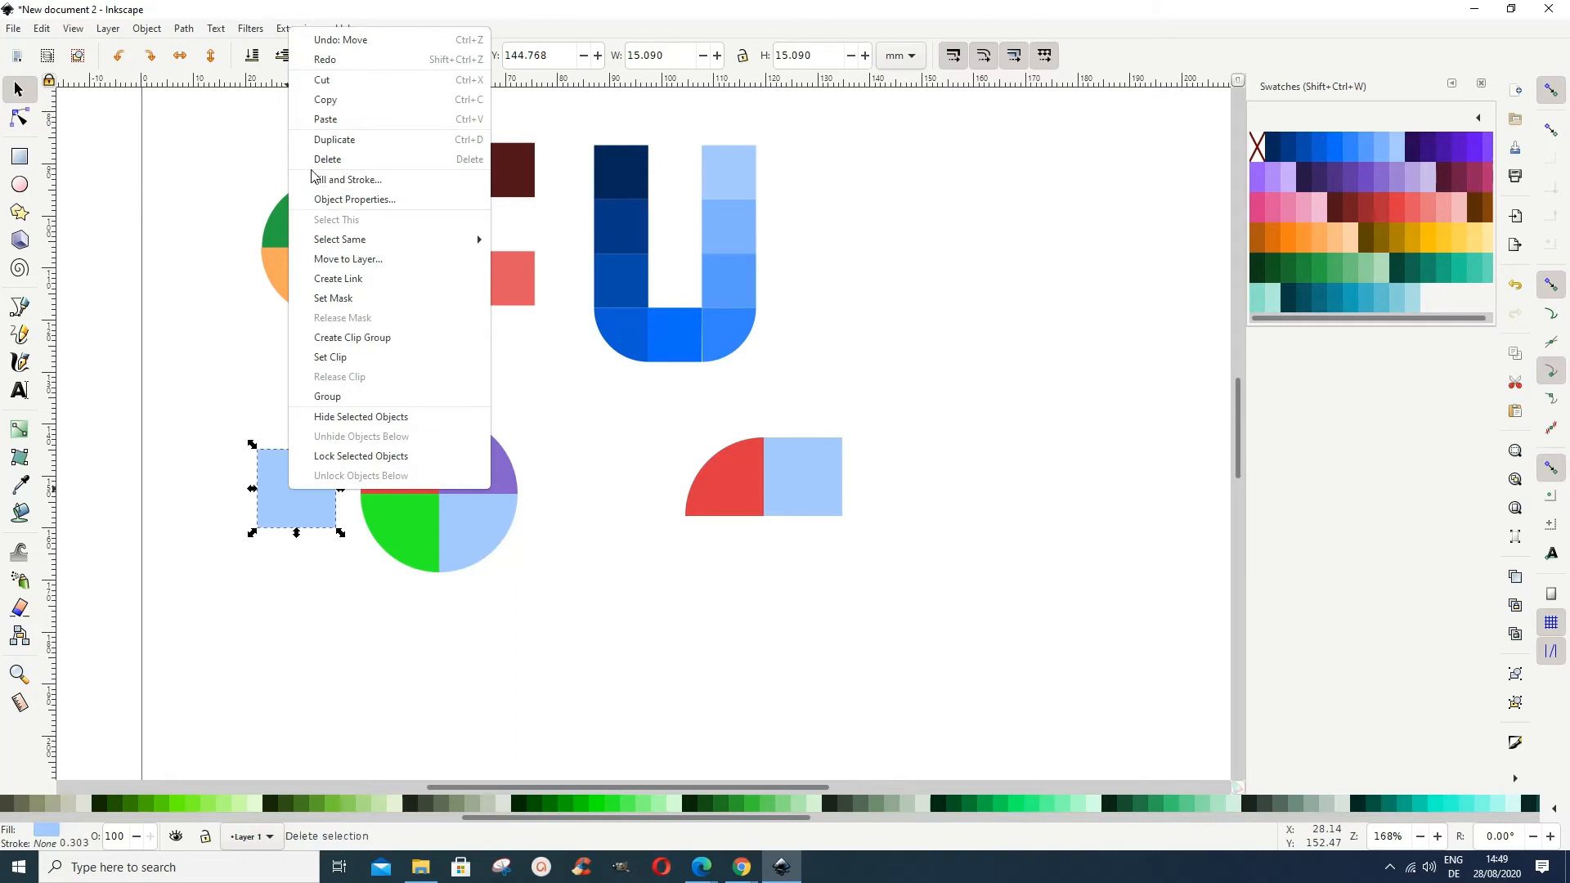
{"action": "left_click", "coordinate": [336, 143]}
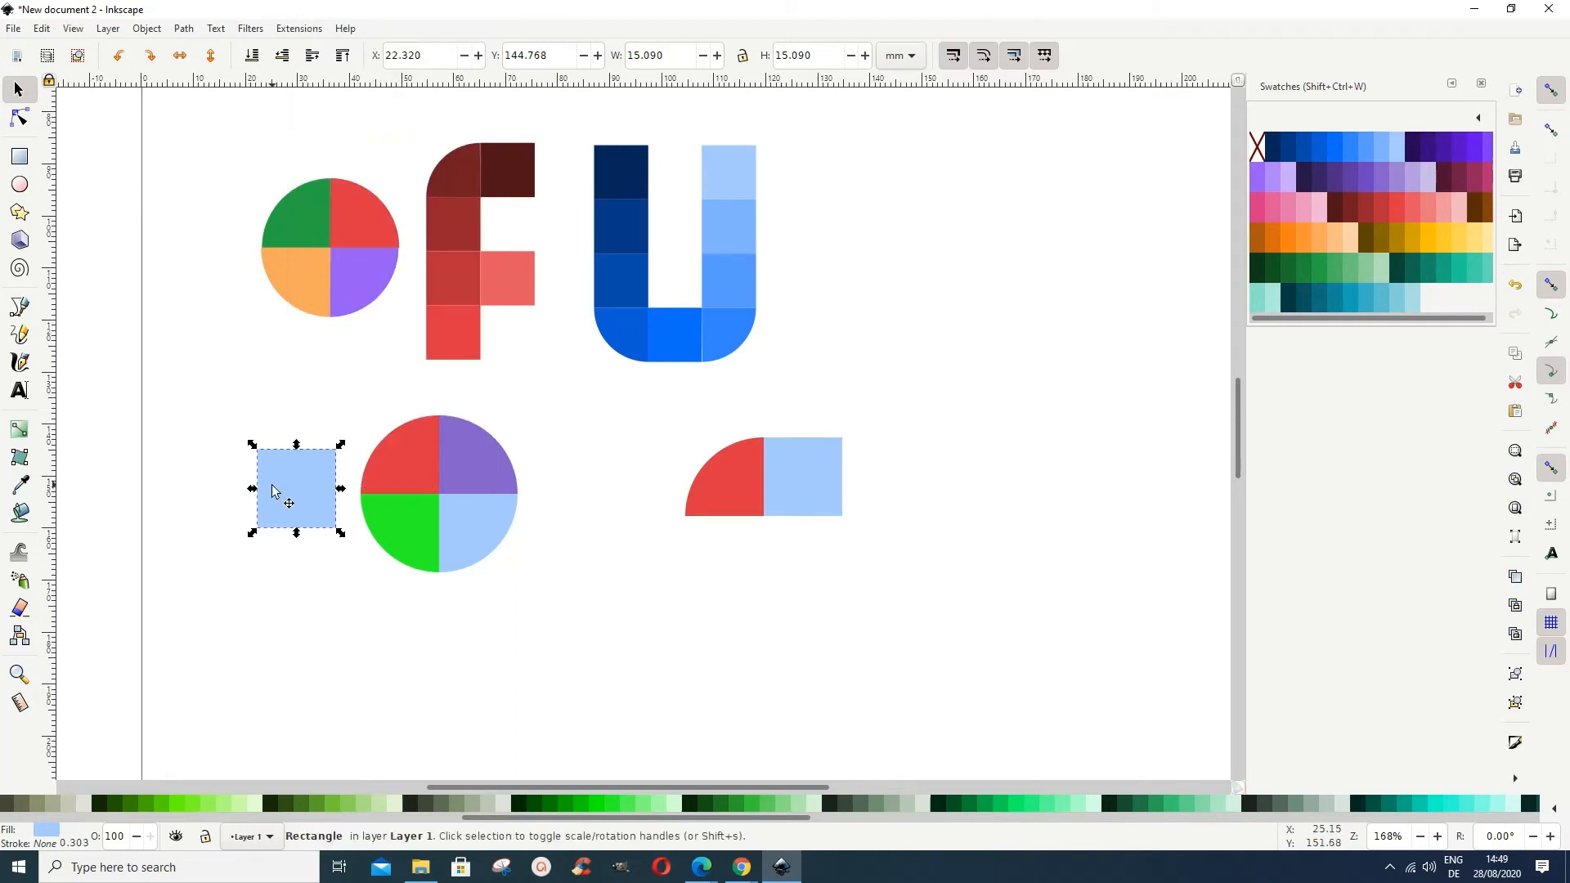
{"action": "mouse_move", "coordinate": [281, 496]}
{"action": "left_mouse_down"}
{"action": "mouse_move", "coordinate": [695, 581]}
{"action": "mouse_move", "coordinate": [738, 575]}
{"action": "mouse_move", "coordinate": [705, 533]}
{"action": "mouse_move", "coordinate": [707, 547]}
{"action": "left_mouse_up"}
Extend the F's stem downward with two more duplicated squares, each snapped beneath the previous one.
{"action": "right_click", "coordinate": [706, 547]}
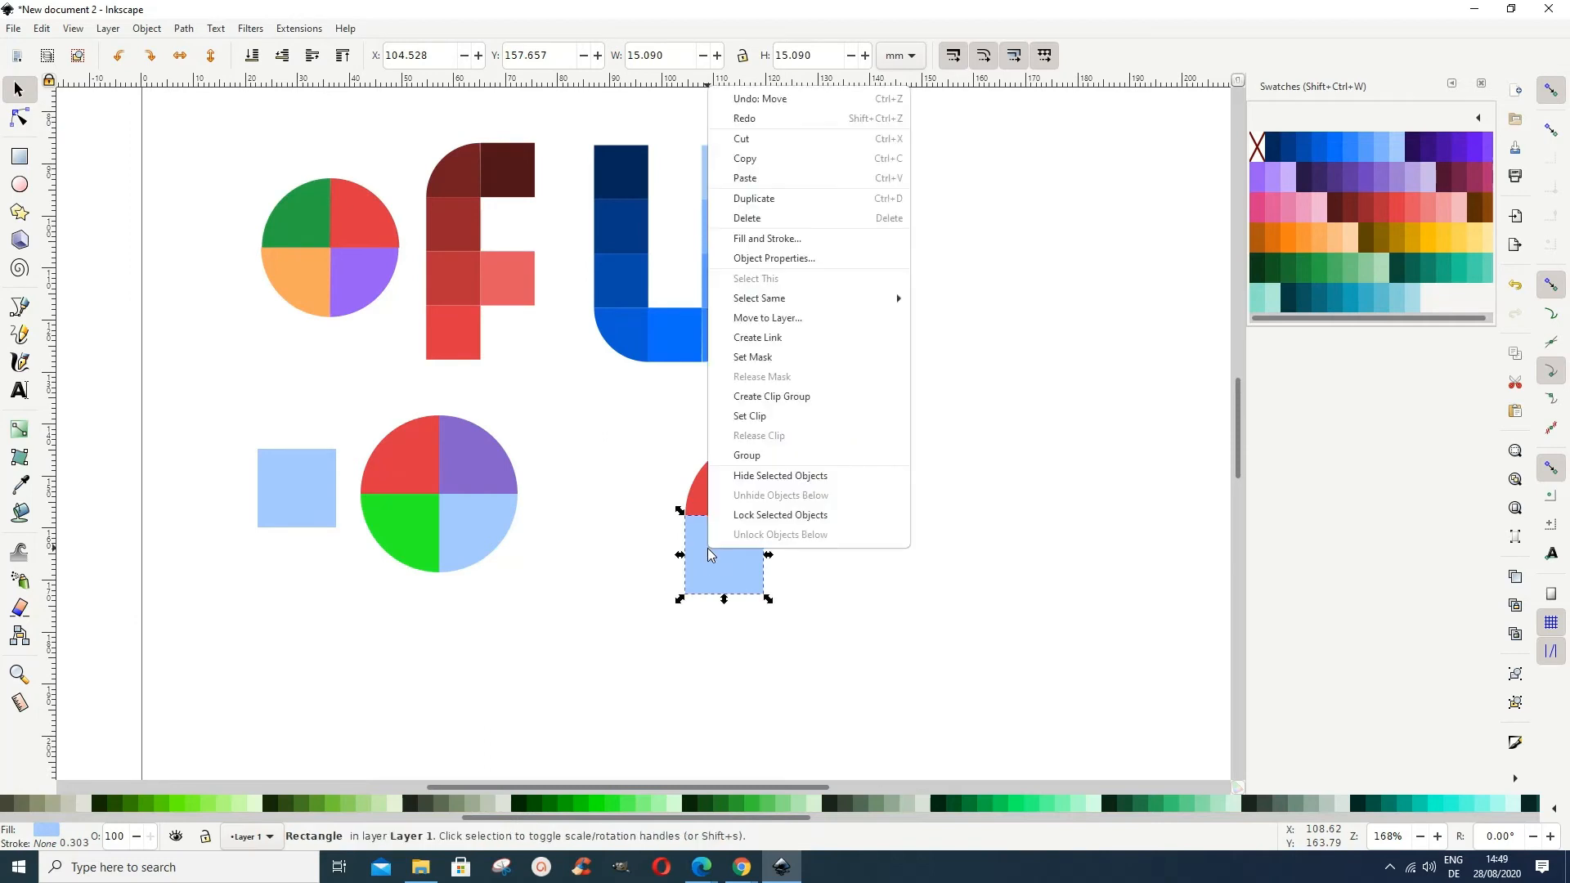
{"action": "left_click", "coordinate": [740, 198]}
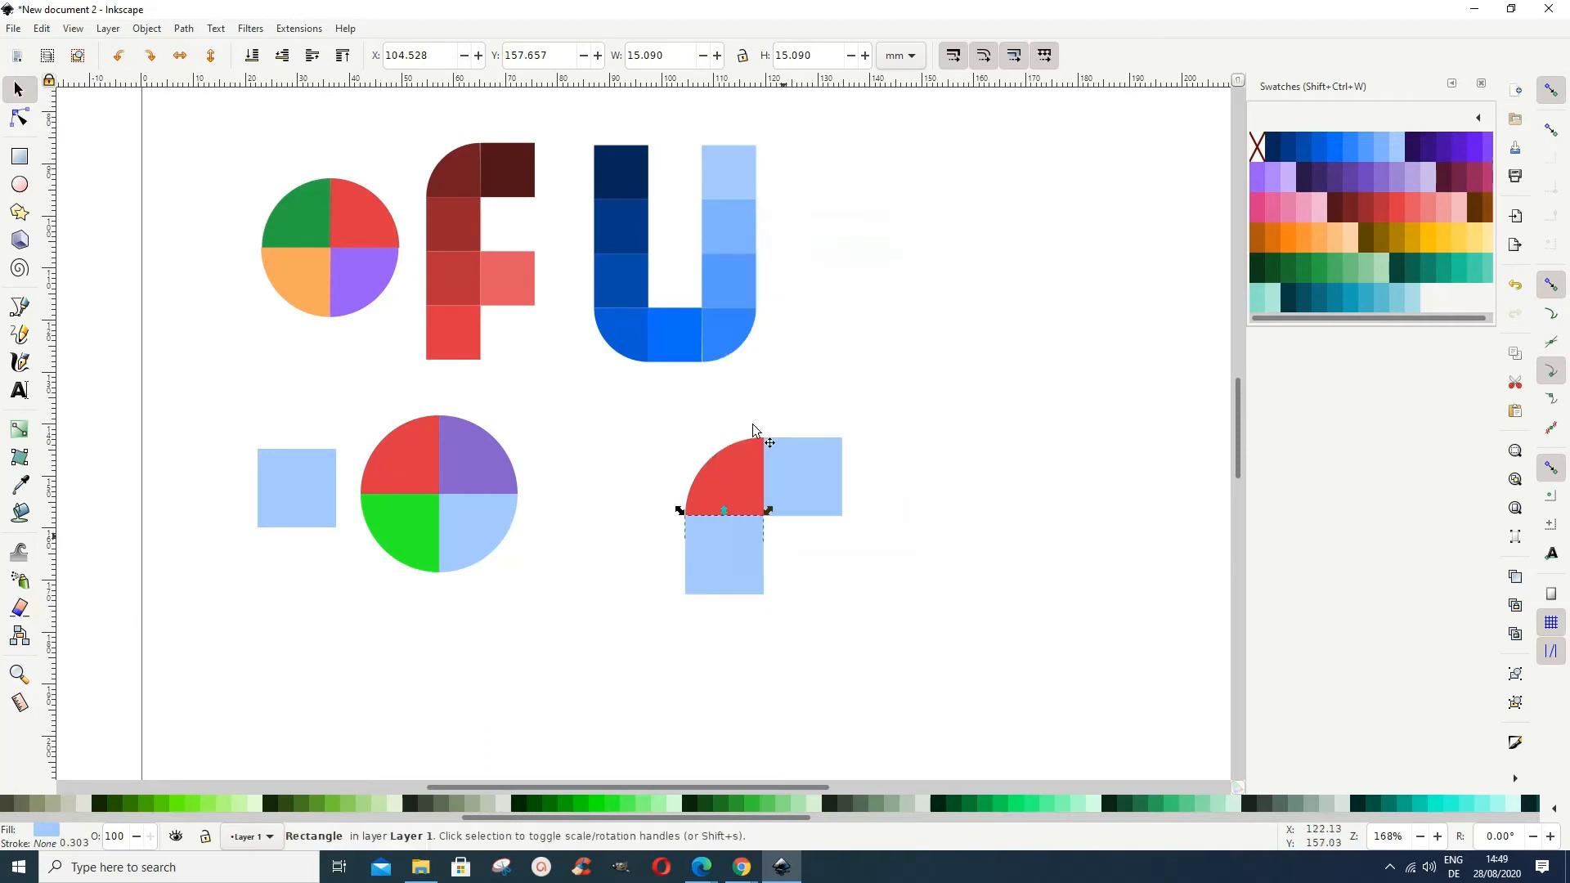
{"action": "left_click_drag", "start_coordinate": [736, 547], "coordinate": [729, 636]}
{"action": "right_click", "coordinate": [730, 643]}
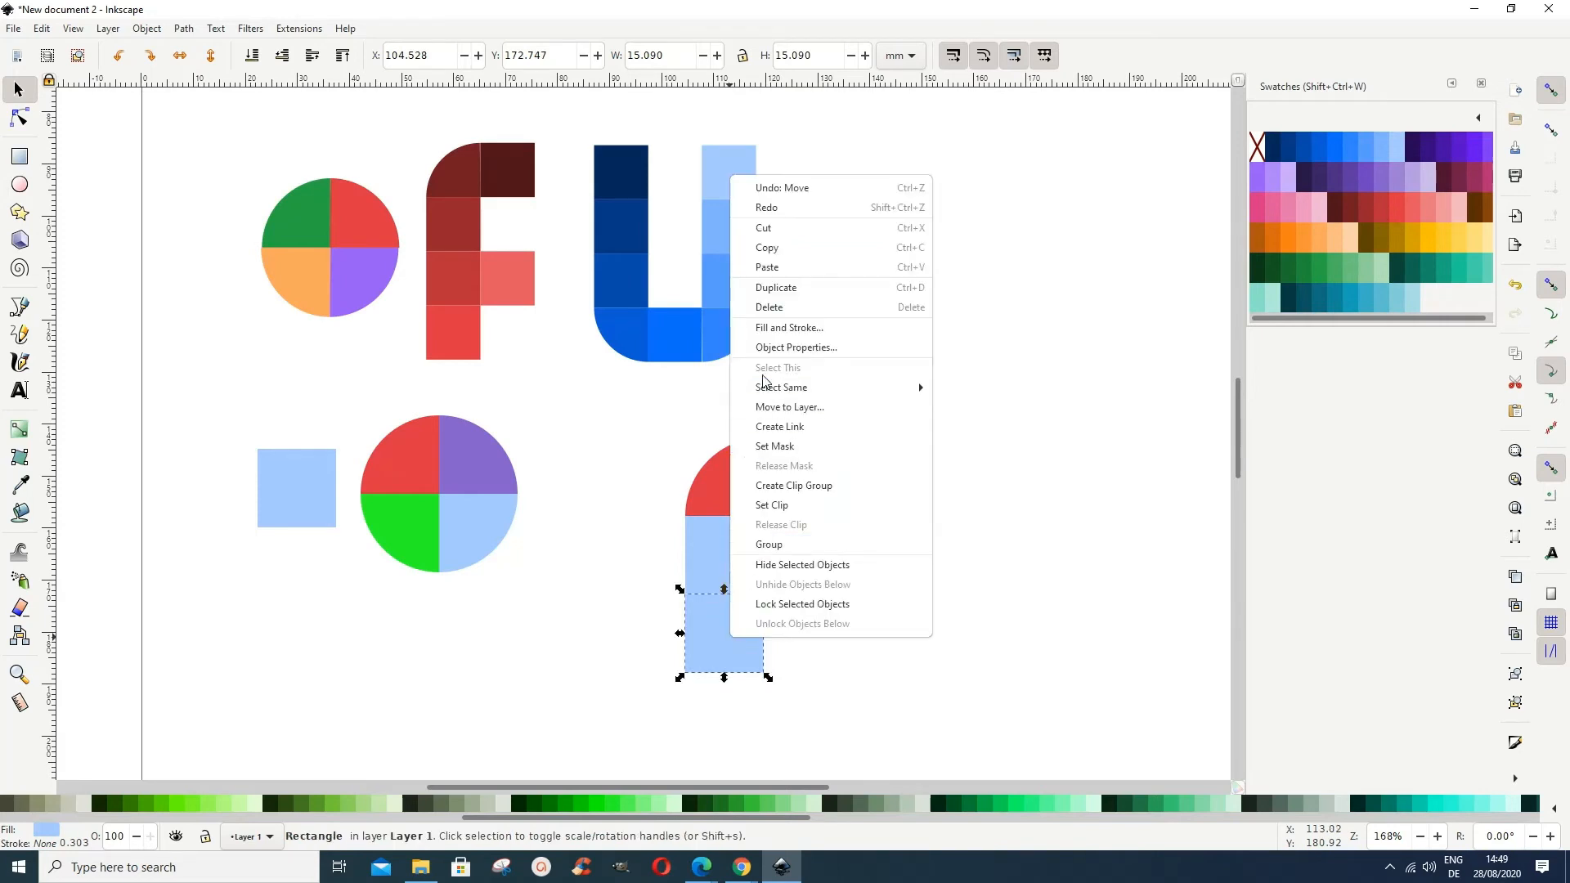
{"action": "left_click", "coordinate": [786, 298]}
{"action": "left_click_drag", "start_coordinate": [722, 652], "coordinate": [720, 718]}
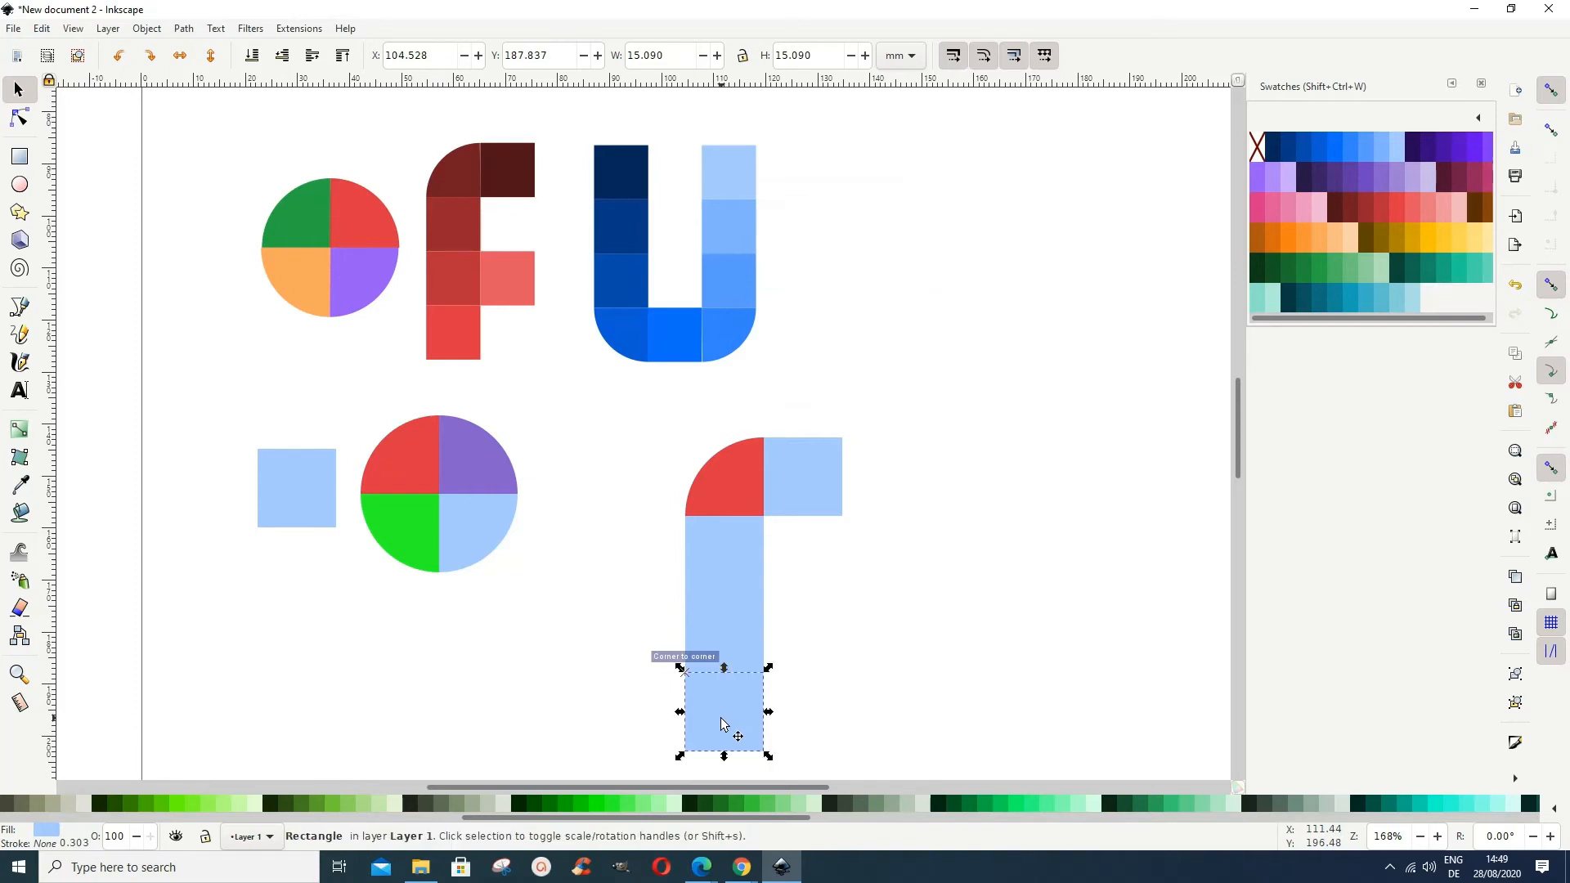
Duplicate the lowest stem square and place the copy against the stem's right side as the F's crossbar.
{"action": "right_click", "coordinate": [730, 723]}
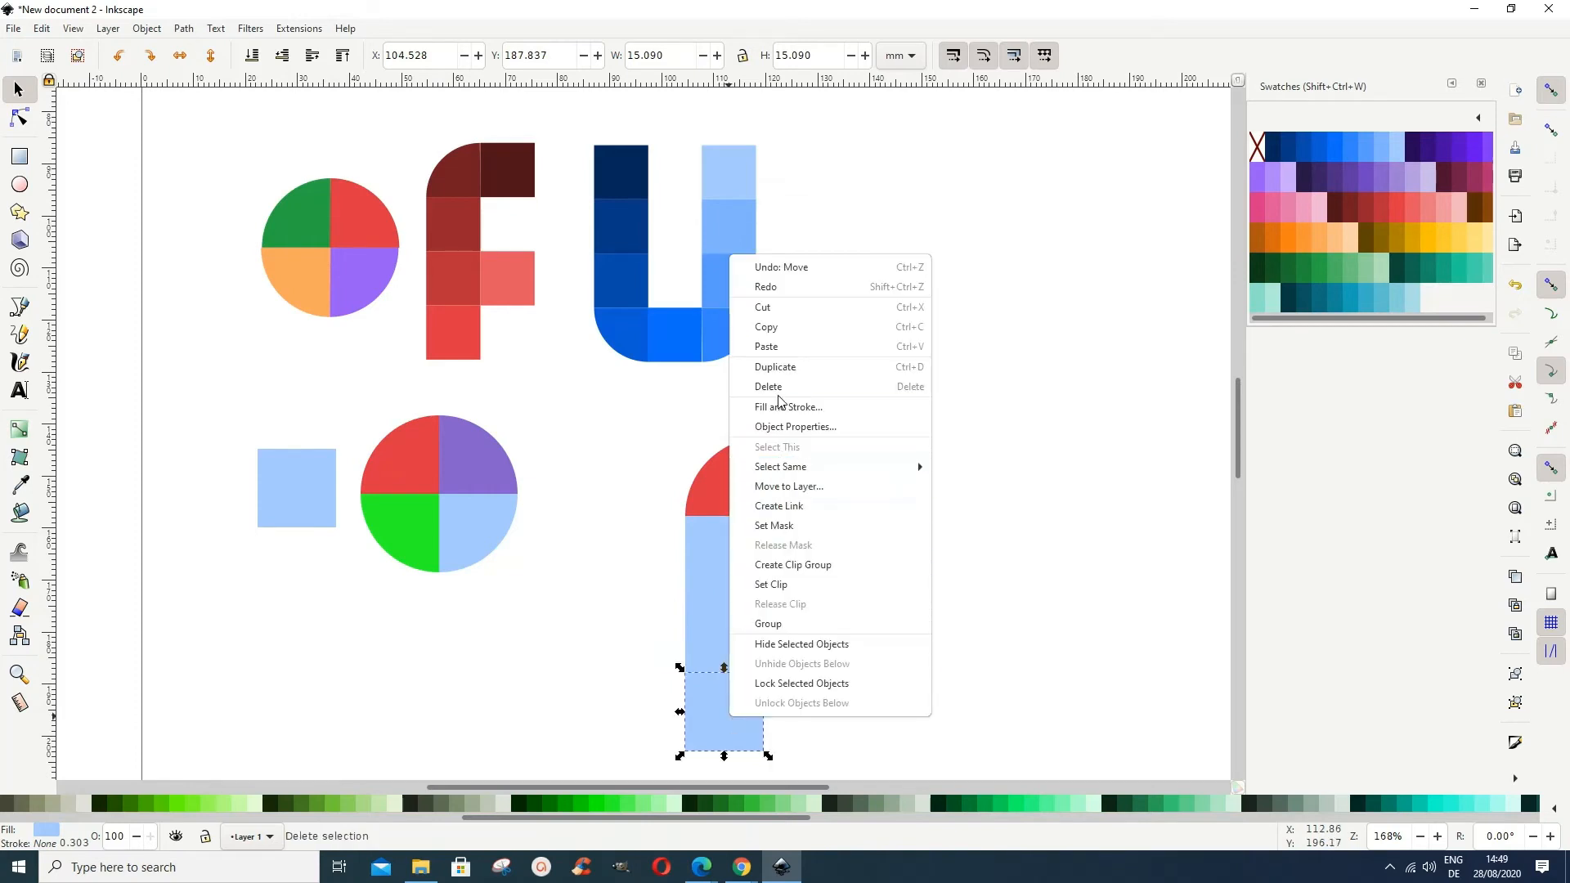
{"action": "left_click", "coordinate": [789, 366]}
{"action": "left_click_drag", "start_coordinate": [725, 739], "coordinate": [802, 623]}
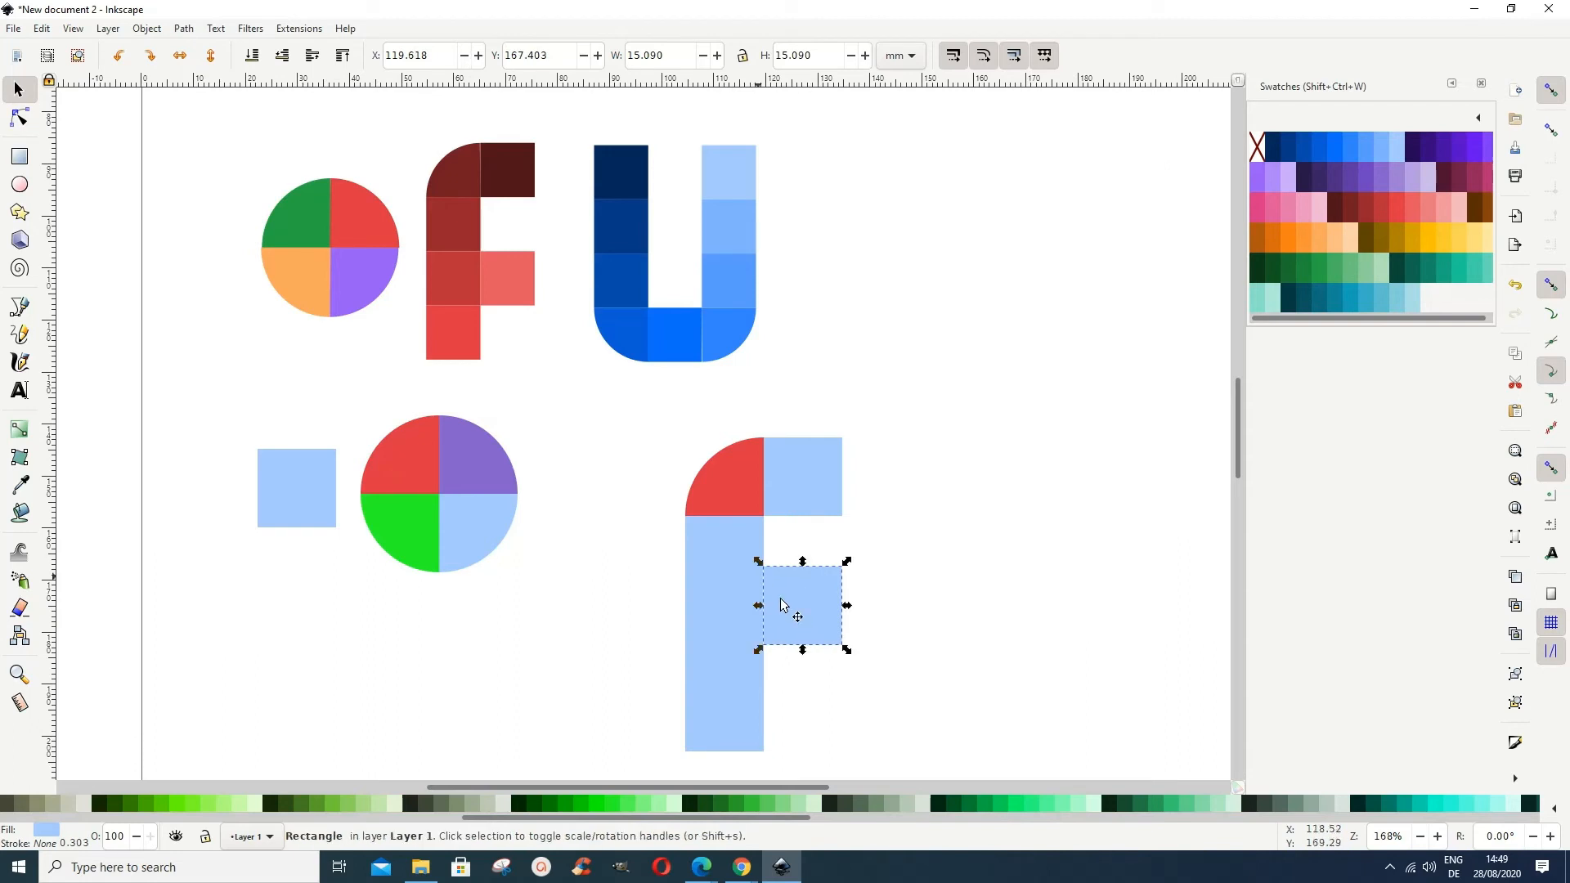
{"action": "left_click", "coordinate": [737, 552]}
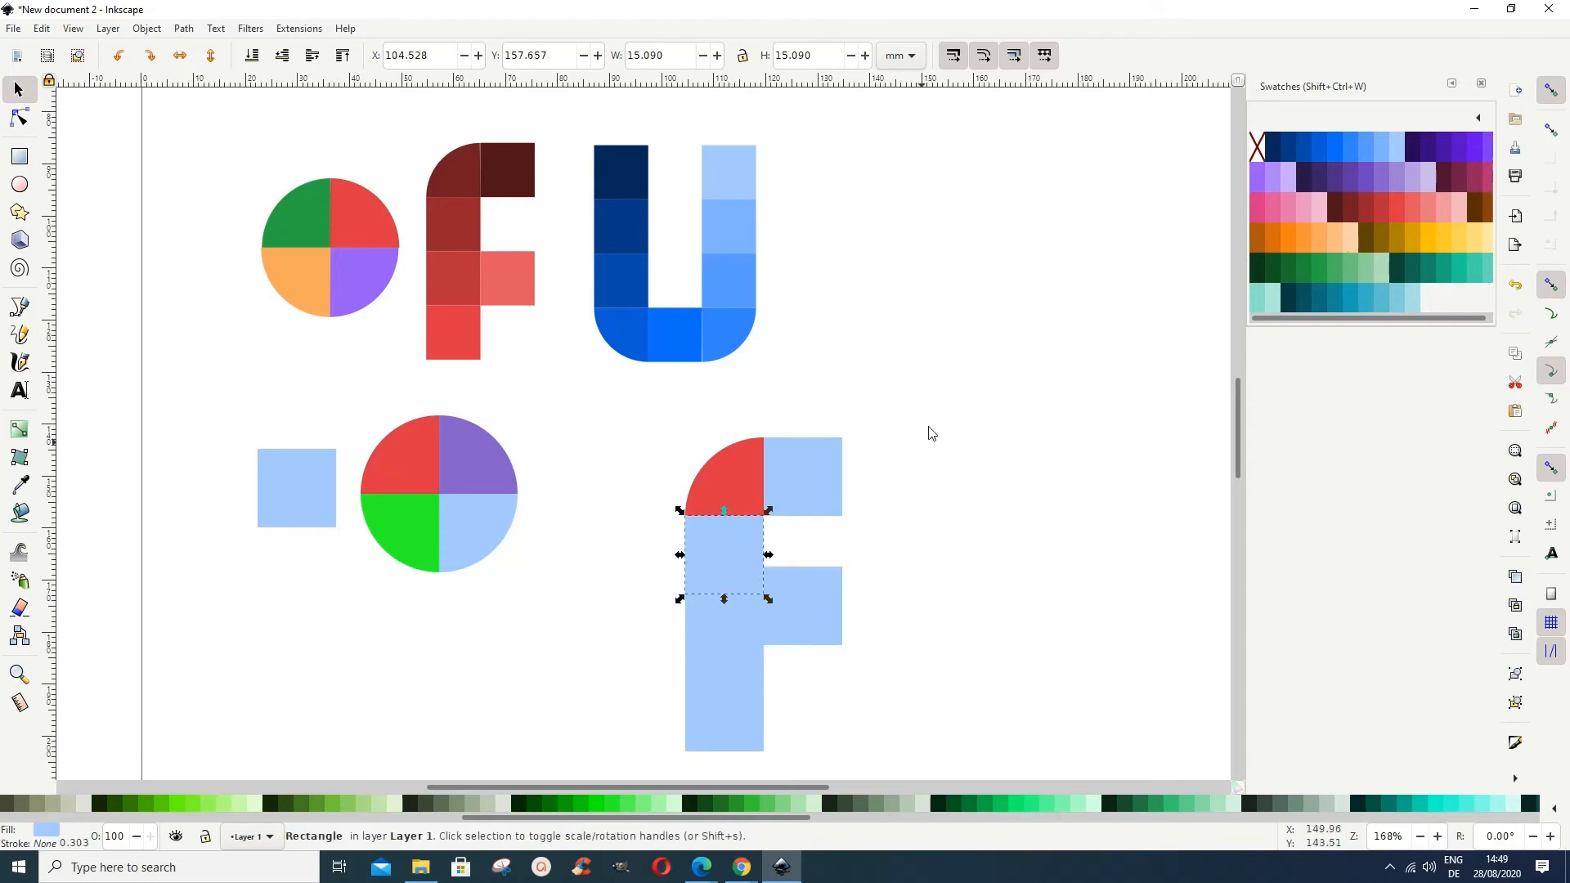
Fill the F's top-right square with the darkest red swatch and its corner slice with the next lighter red.
{"action": "left_click", "coordinate": [812, 487]}
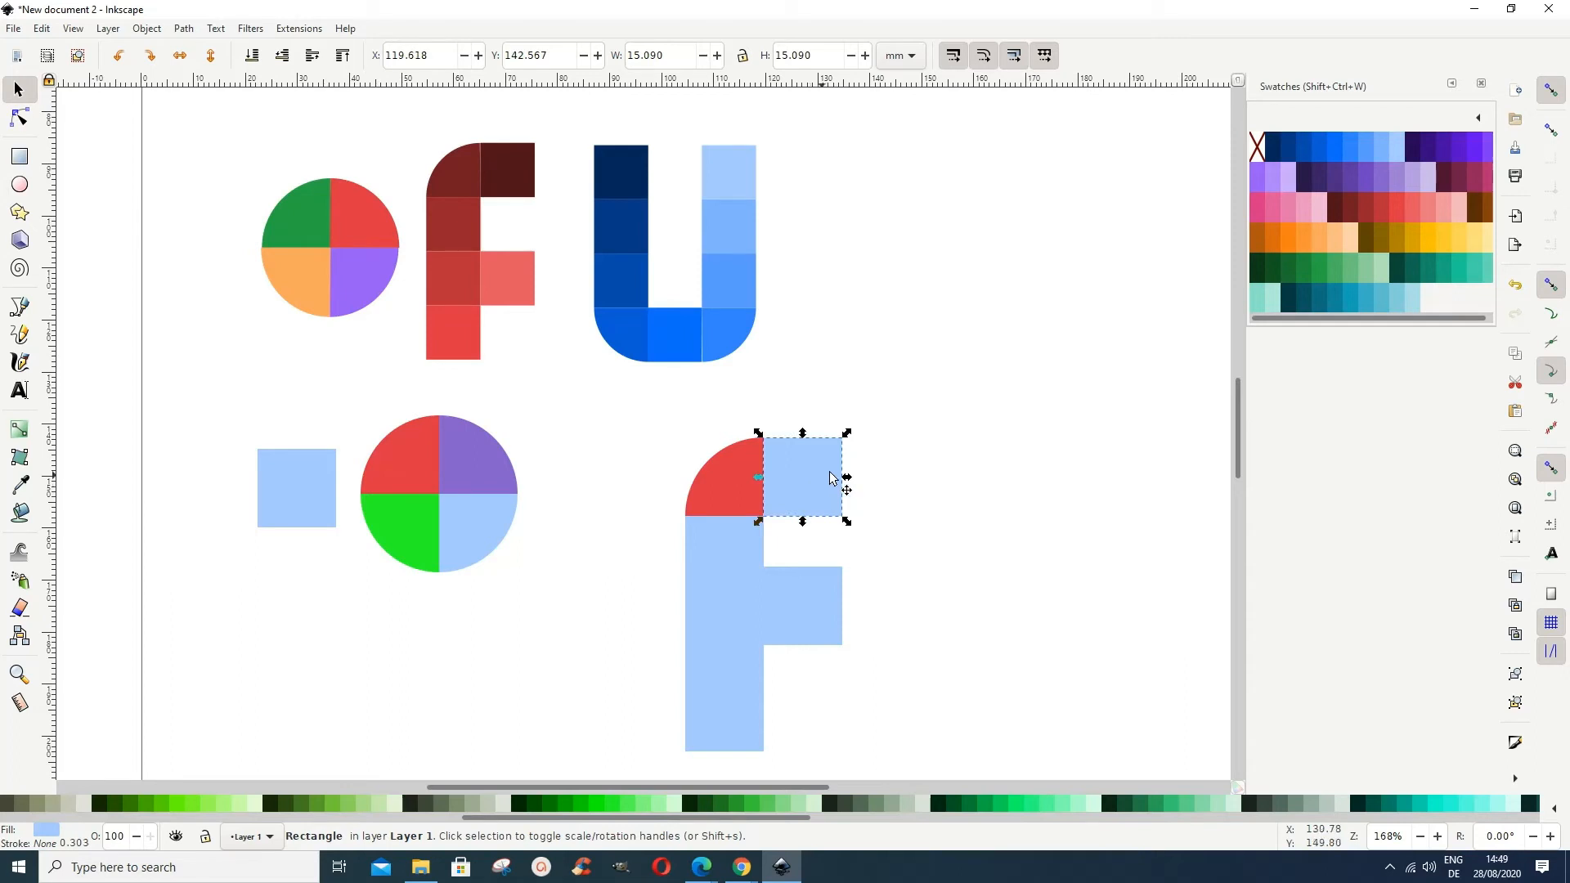
{"action": "left_click", "coordinate": [1341, 217]}
{"action": "left_click", "coordinate": [734, 477]}
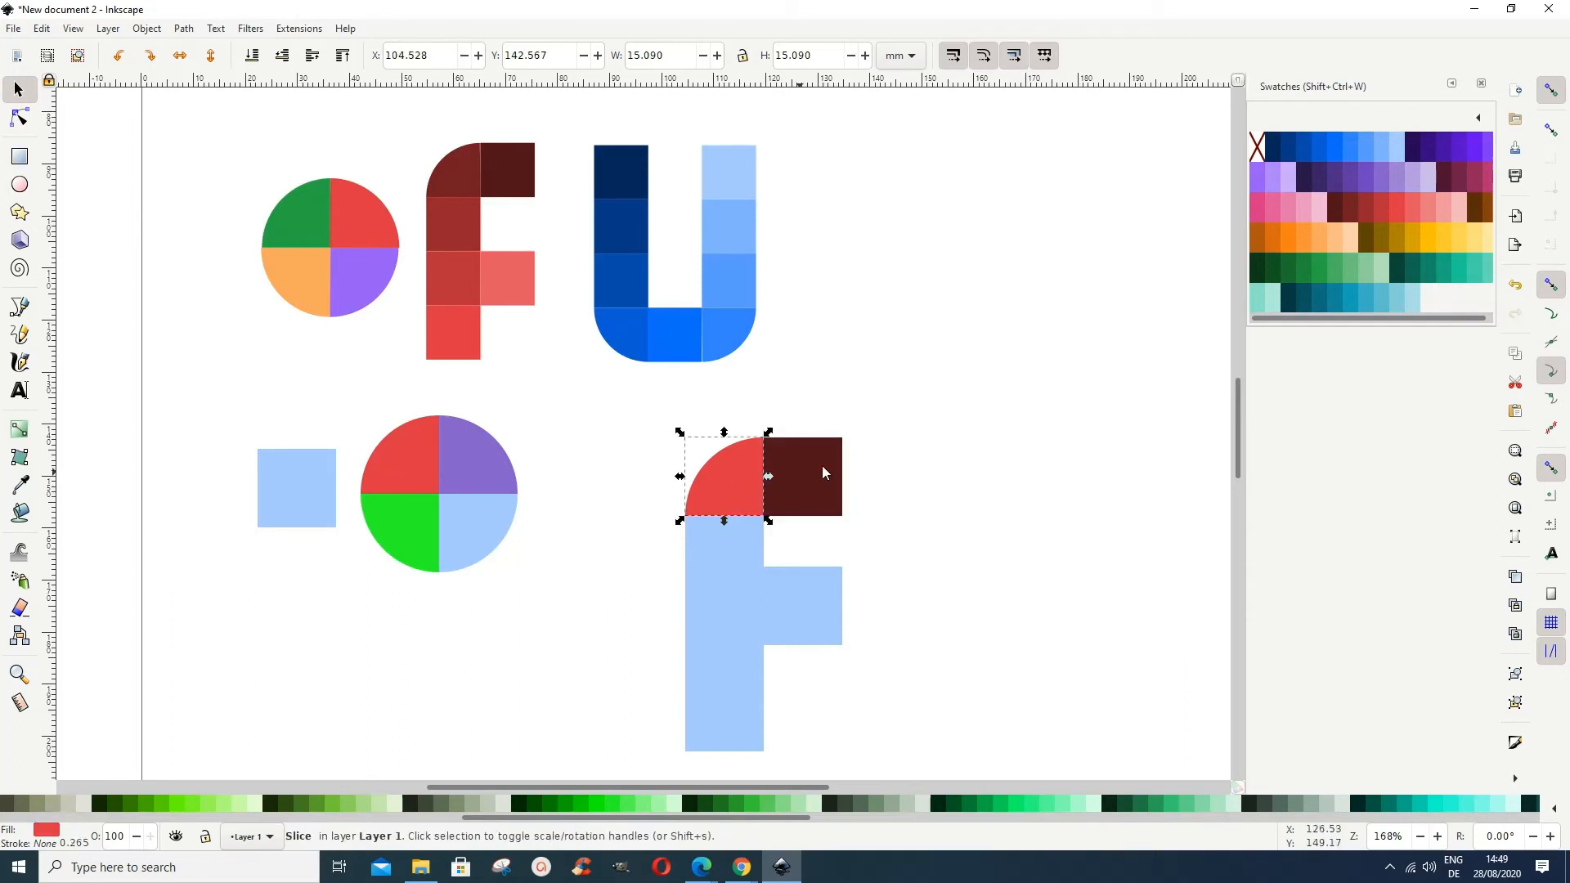
{"action": "left_click", "coordinate": [1350, 219]}
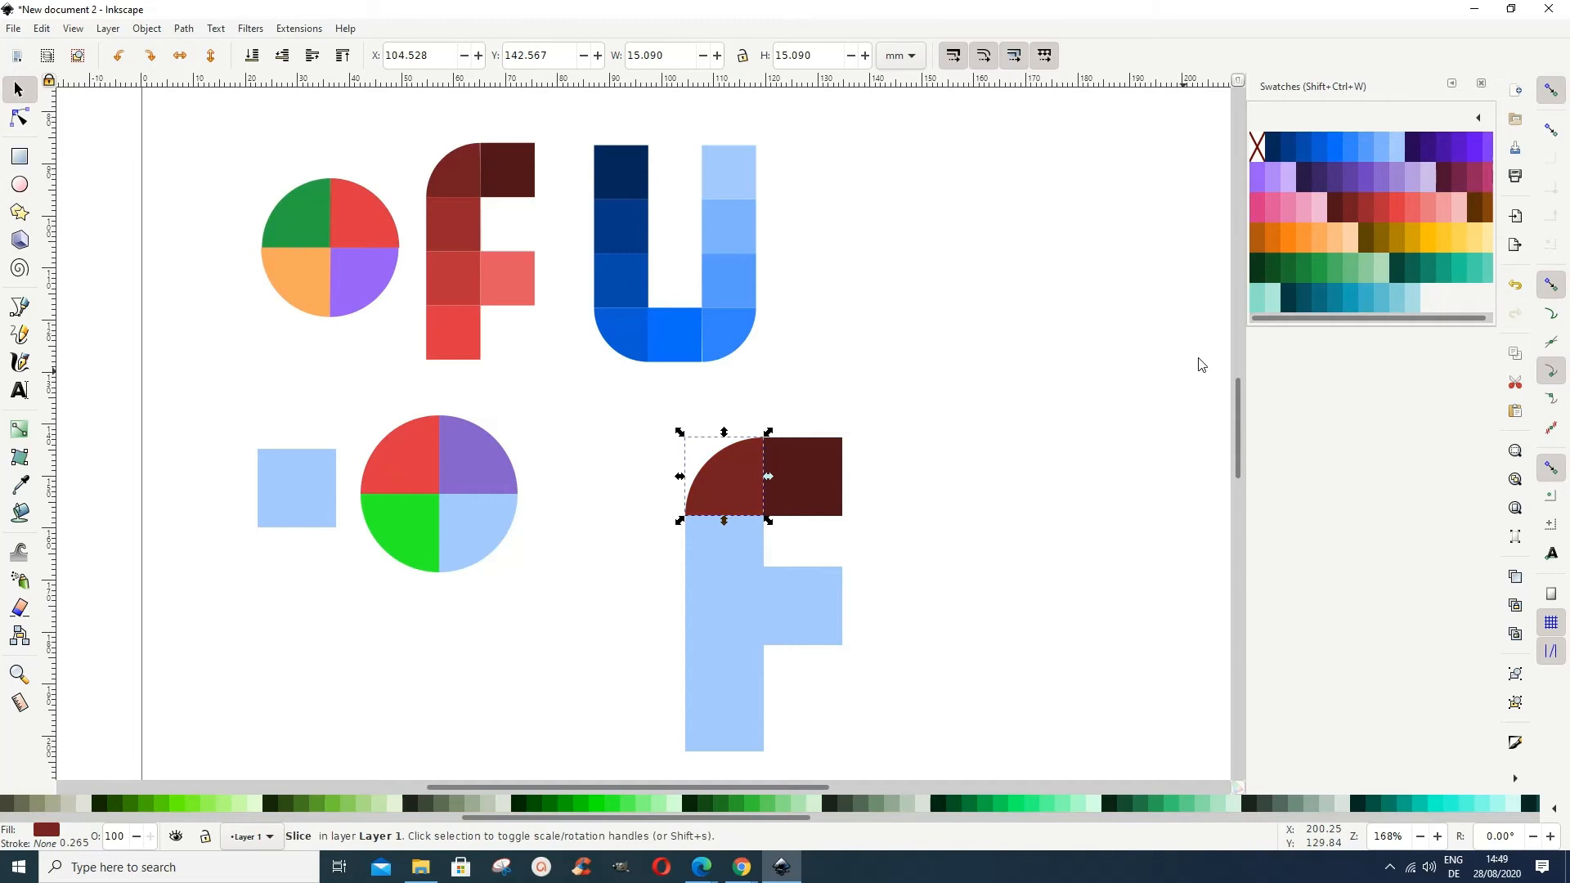
Fill the three stem squares from top to bottom with progressively lighter red swatches, ending in bright red.
{"action": "left_click", "coordinate": [747, 550]}
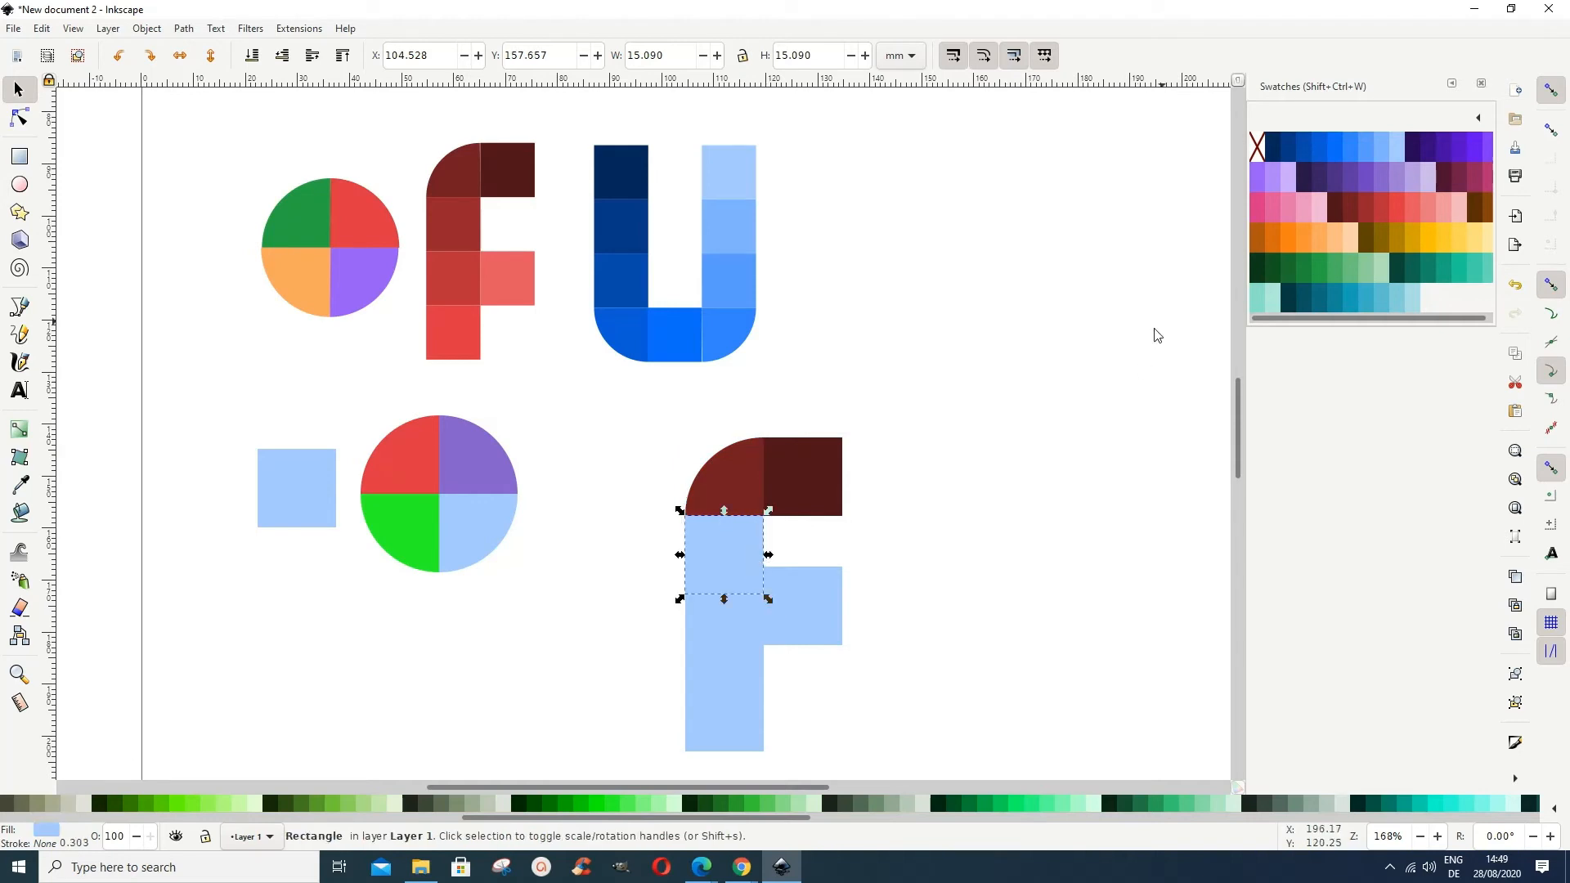
{"action": "left_click", "coordinate": [1371, 212]}
{"action": "left_click", "coordinate": [720, 631]}
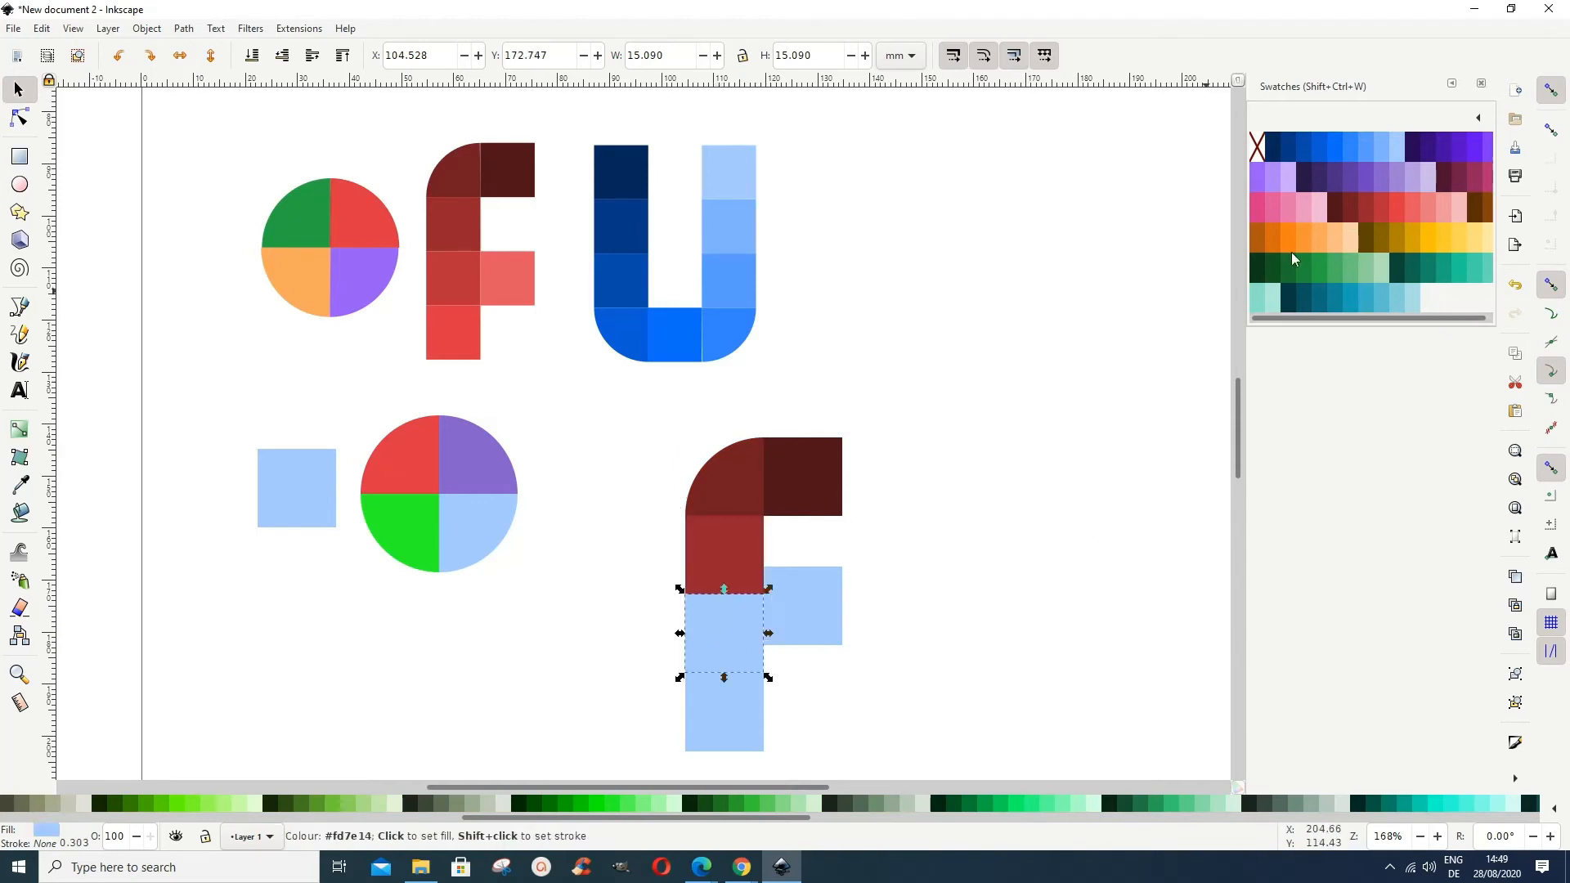
{"action": "left_click", "coordinate": [1375, 209]}
{"action": "left_click", "coordinate": [731, 720]}
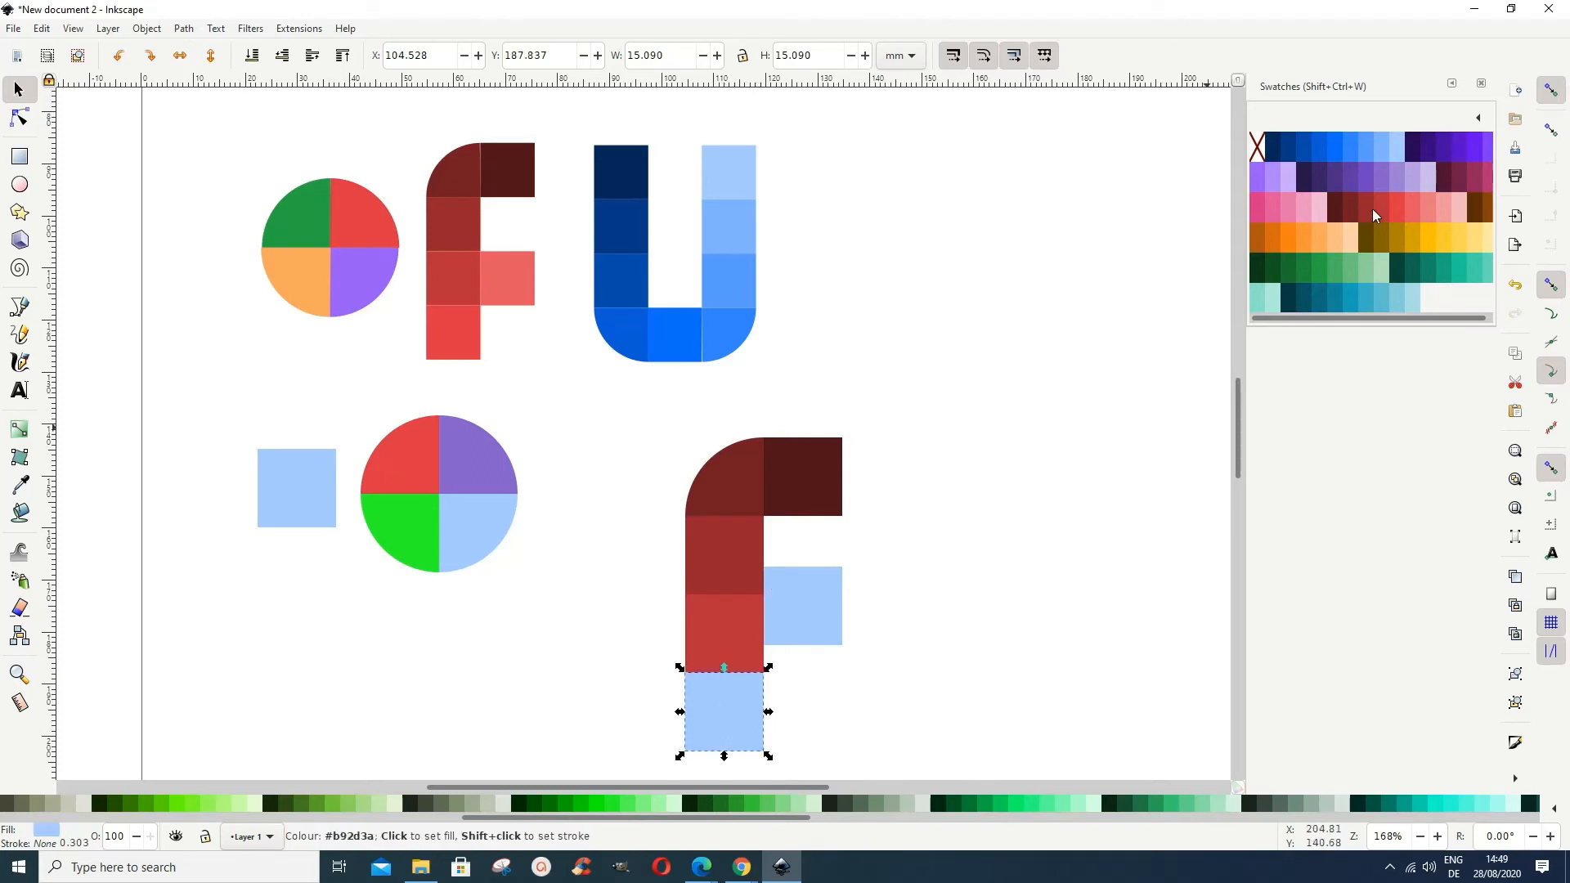
{"action": "left_click", "coordinate": [1395, 209]}
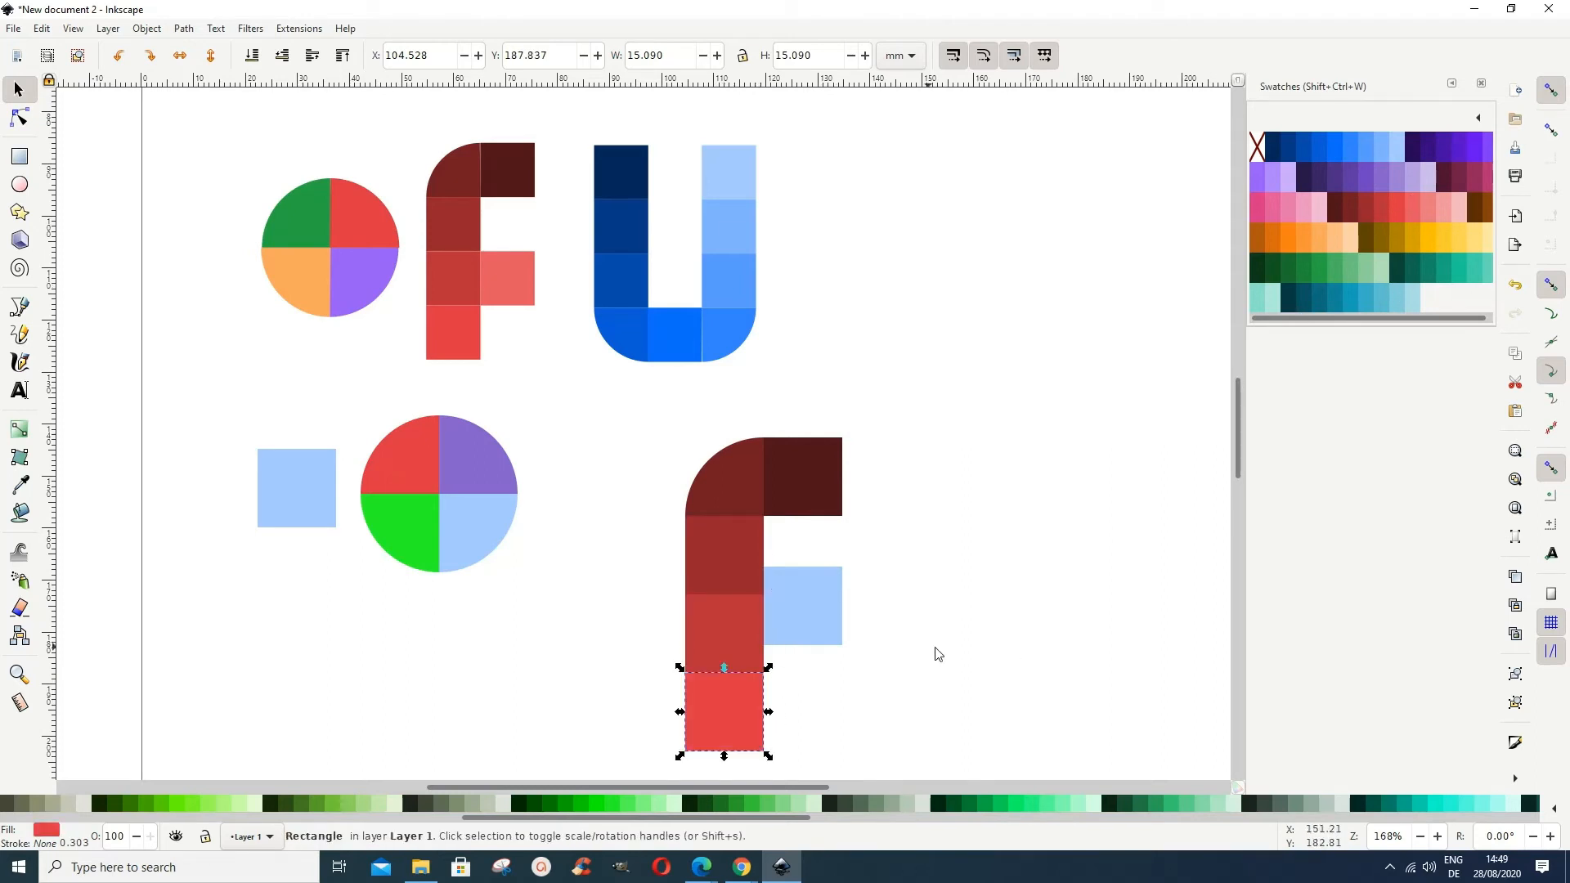
Fill the crossbar square with the light red swatch #e25563 and move it down level with the stem's middle square.
{"action": "left_click", "coordinate": [812, 616]}
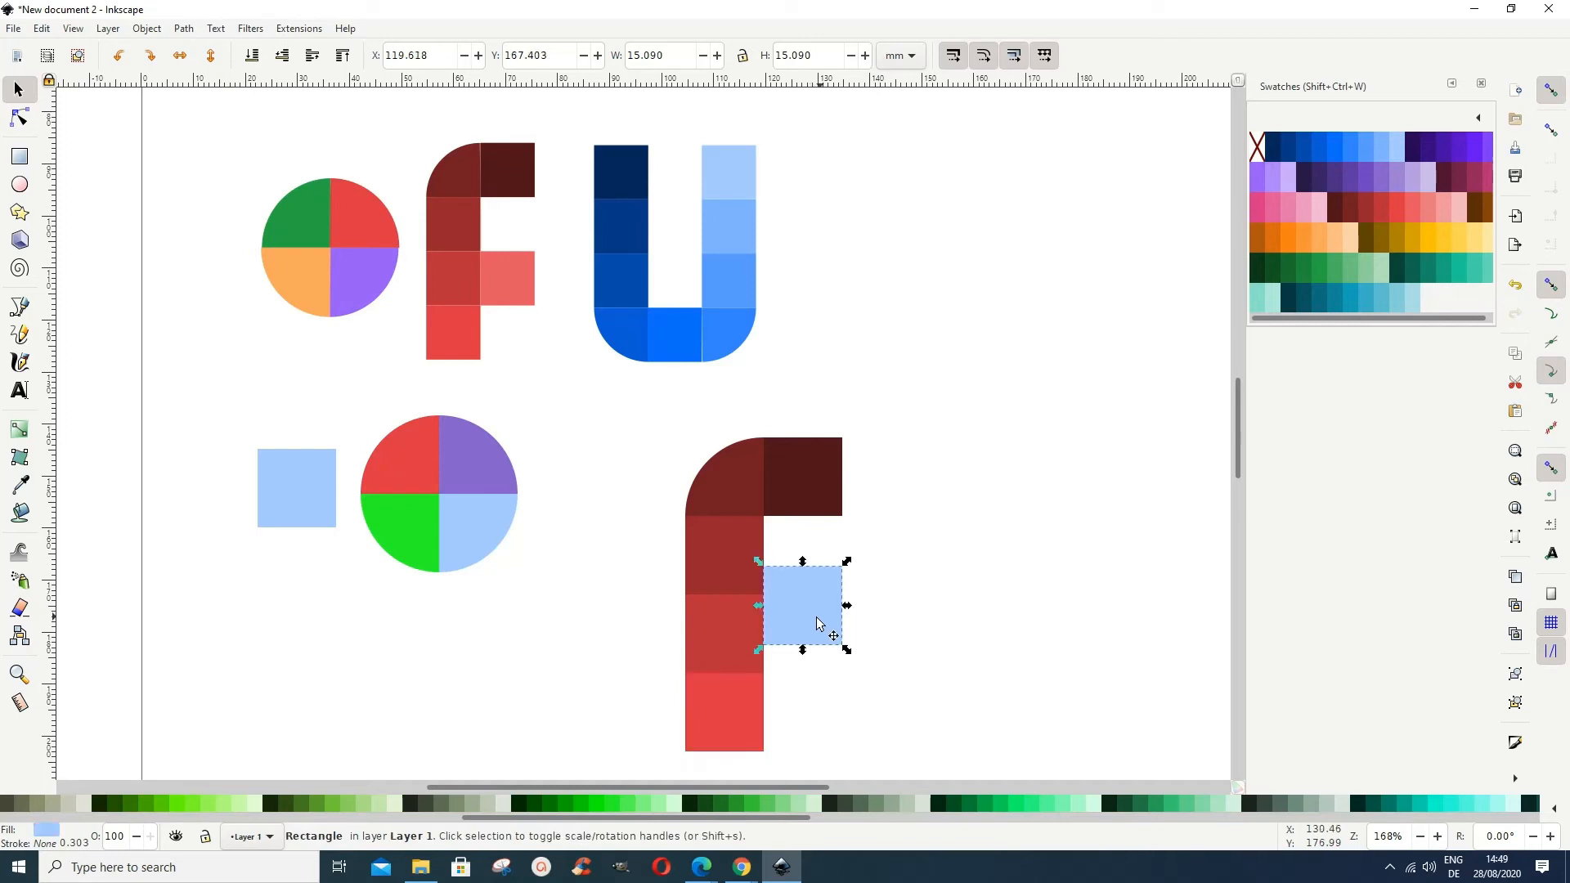
{"action": "left_click", "coordinate": [1402, 214]}
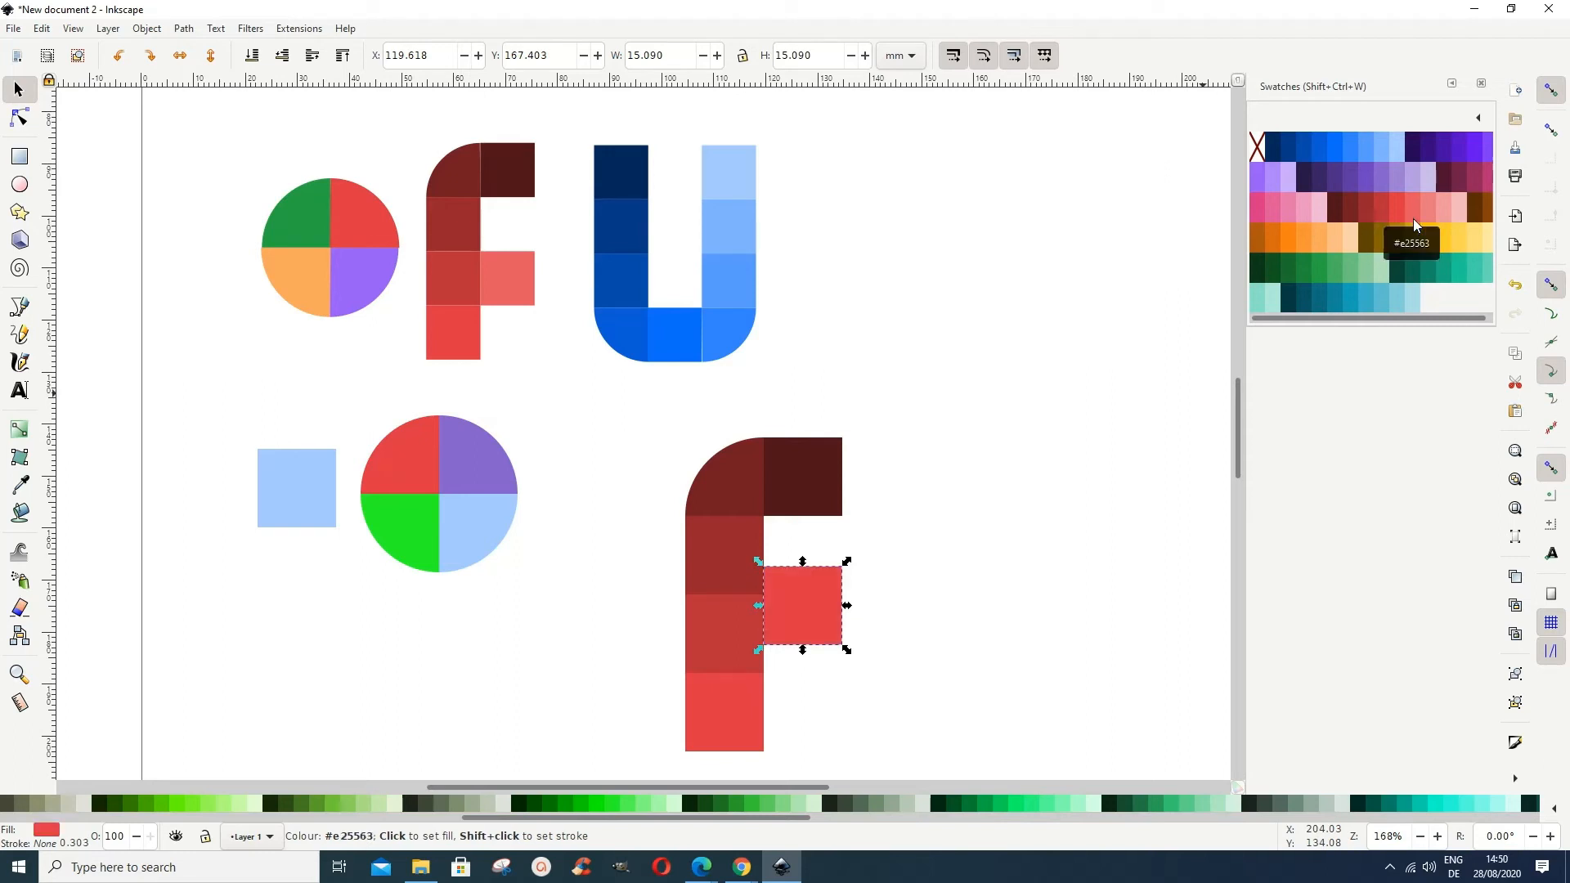
{"action": "left_click", "coordinate": [1412, 218]}
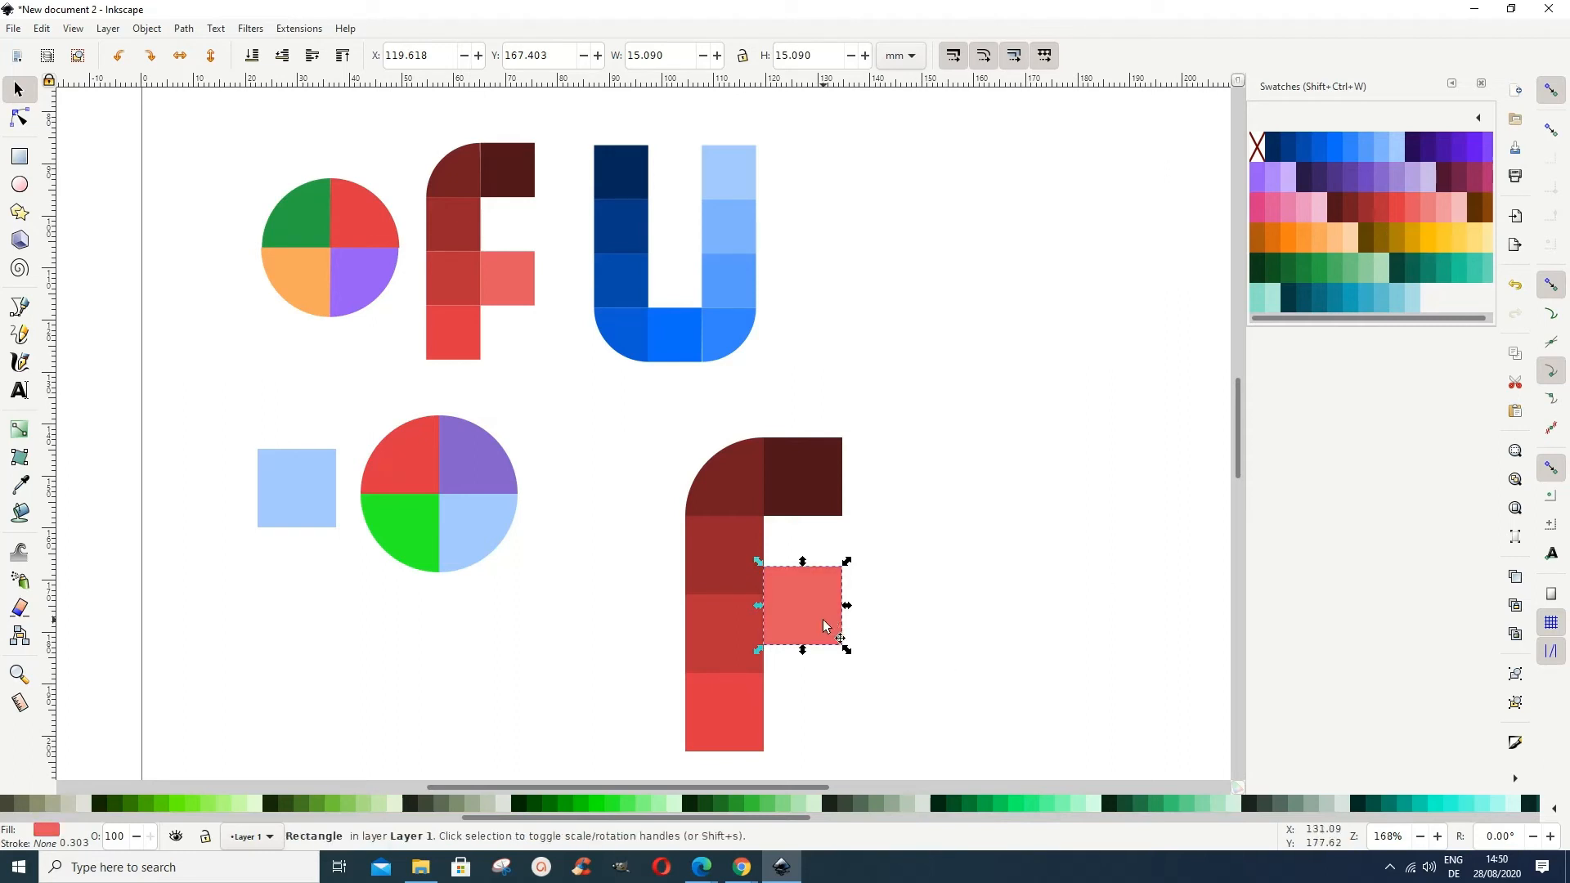
{"action": "left_click_drag", "start_coordinate": [812, 601], "coordinate": [812, 634]}
{"action": "scroll", "coordinate": [1022, 683], "scroll_direction": "down", "scroll_amount": 3}
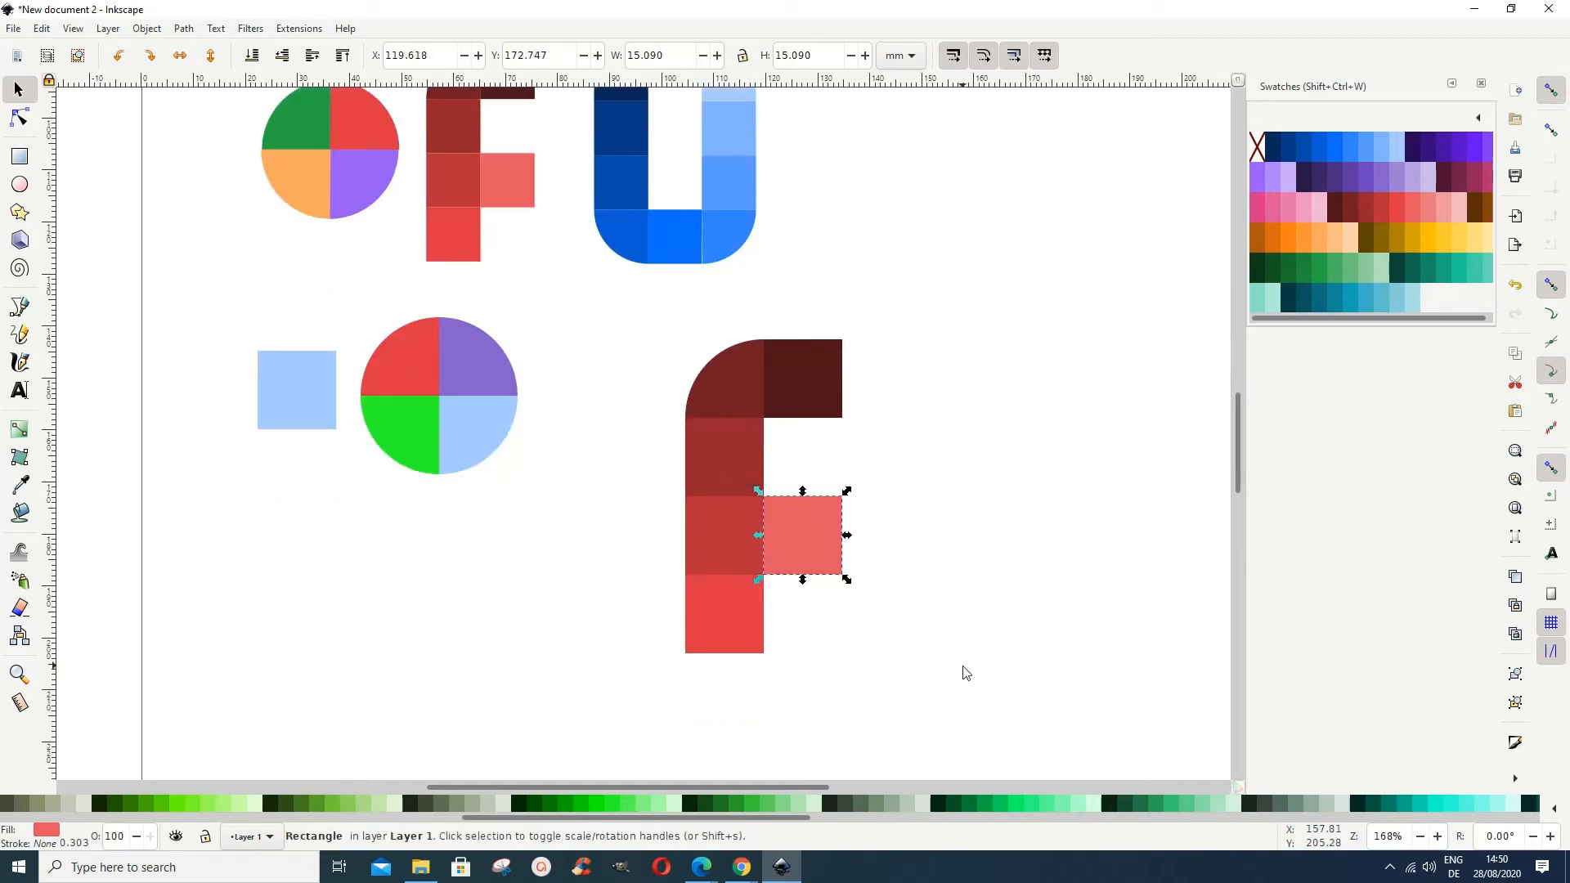
{"action": "left_click", "coordinate": [965, 673]}
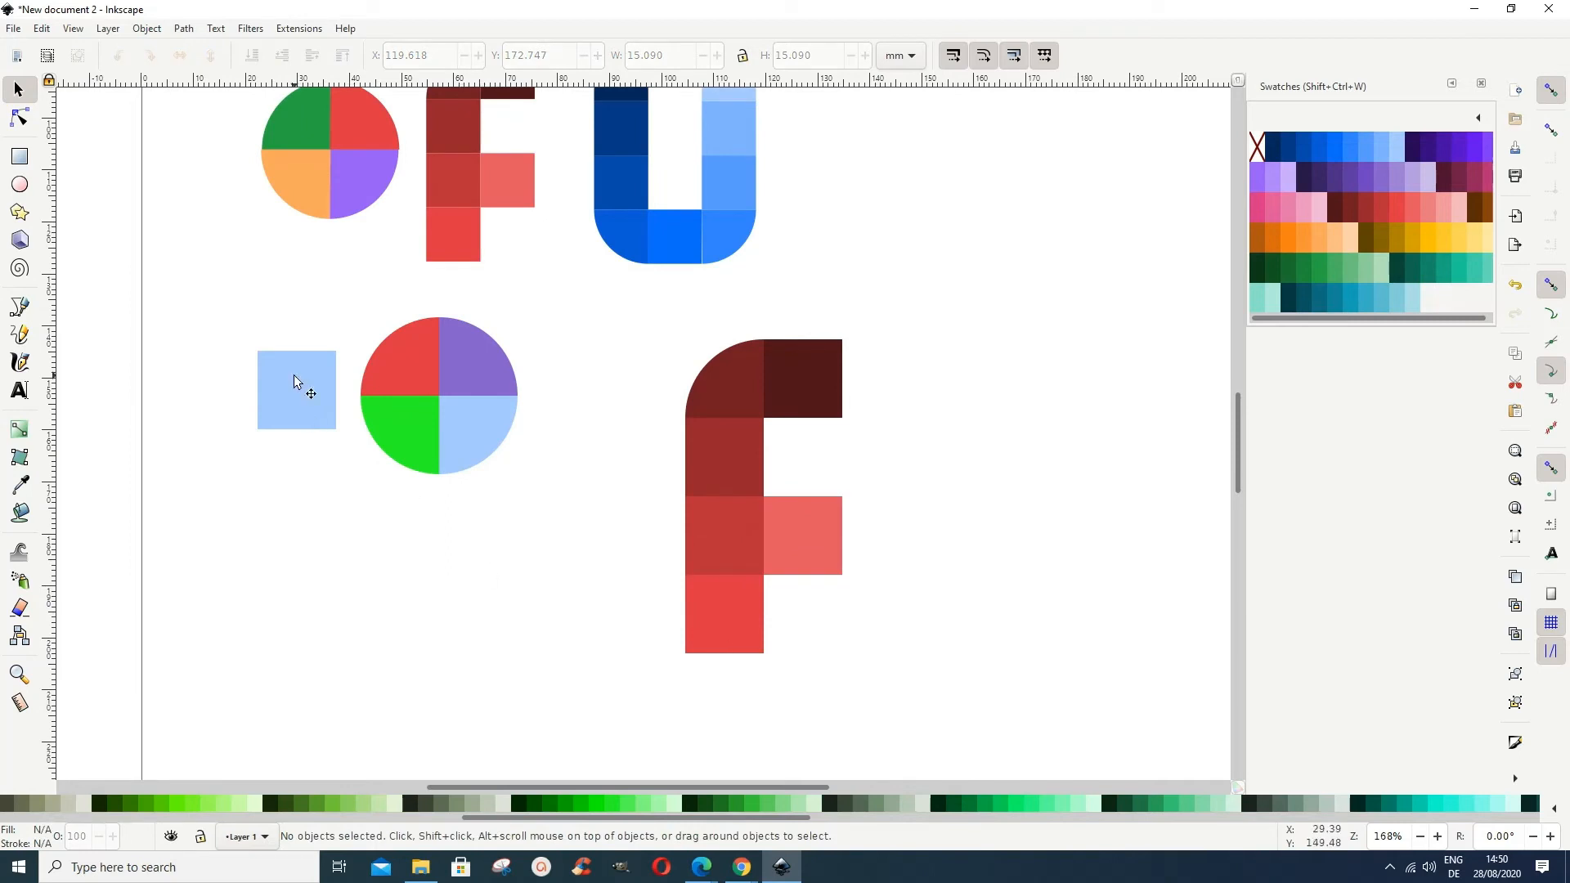
Duplicate the light blue square and stack three copies beside the F as the left stem of a U.
{"action": "scroll", "coordinate": [501, 333], "scroll_direction": "up", "scroll_amount": 2}
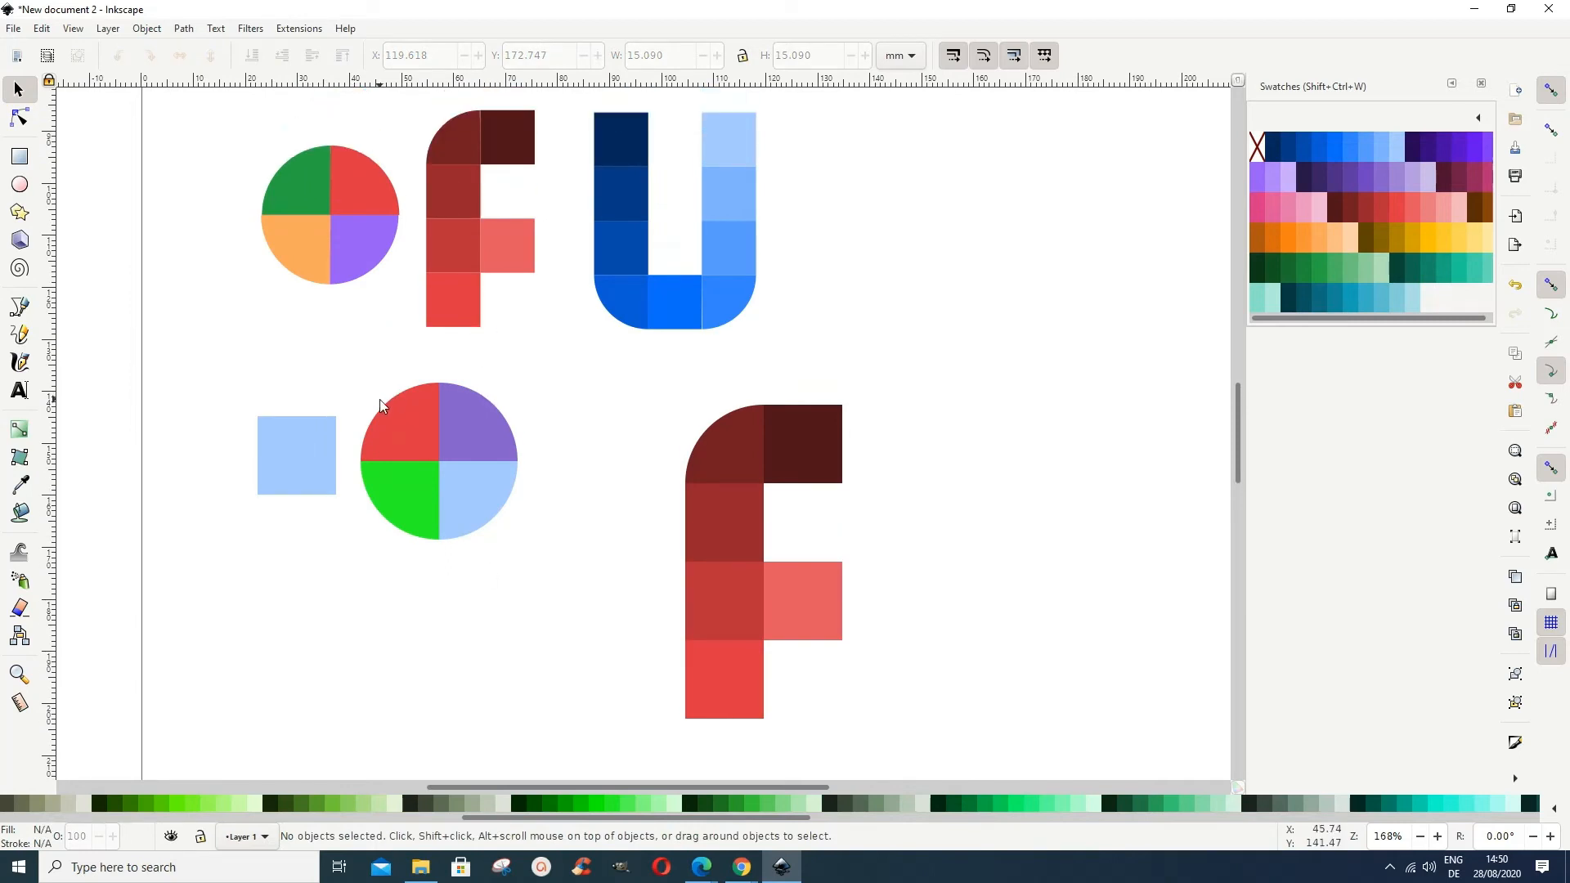
{"action": "left_click", "coordinate": [296, 463]}
{"action": "right_click", "coordinate": [299, 464]}
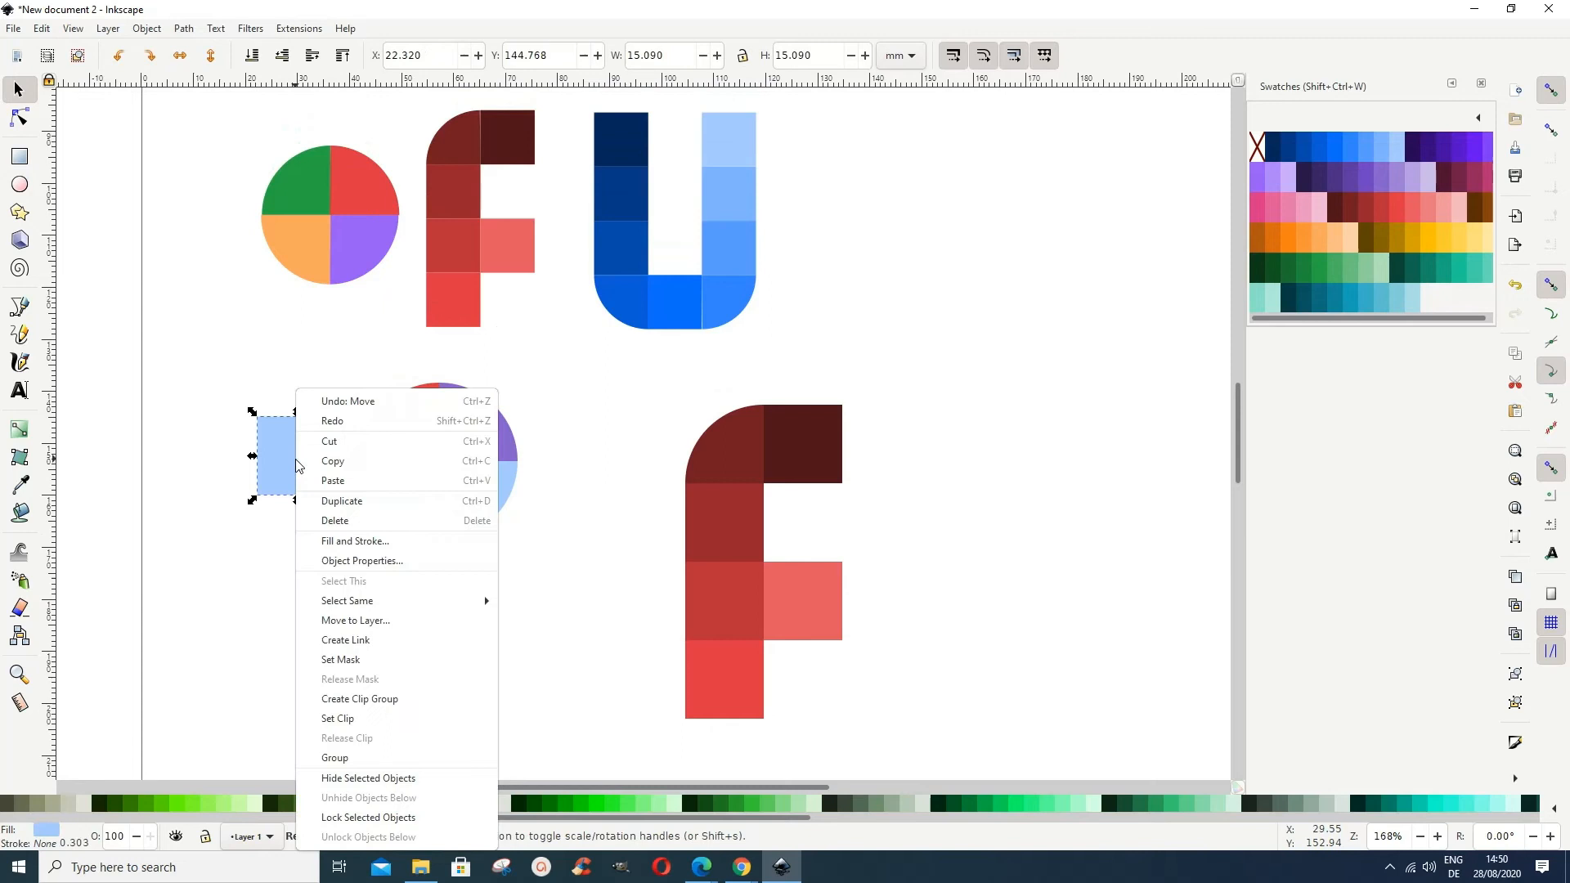
{"action": "left_click", "coordinate": [348, 513]}
{"action": "left_click_drag", "start_coordinate": [312, 473], "coordinate": [967, 625]}
{"action": "right_click", "coordinate": [987, 460]}
{"action": "left_click", "coordinate": [1014, 500]}
{"action": "right_click", "coordinate": [979, 542]}
{"action": "left_click", "coordinate": [1018, 188]}
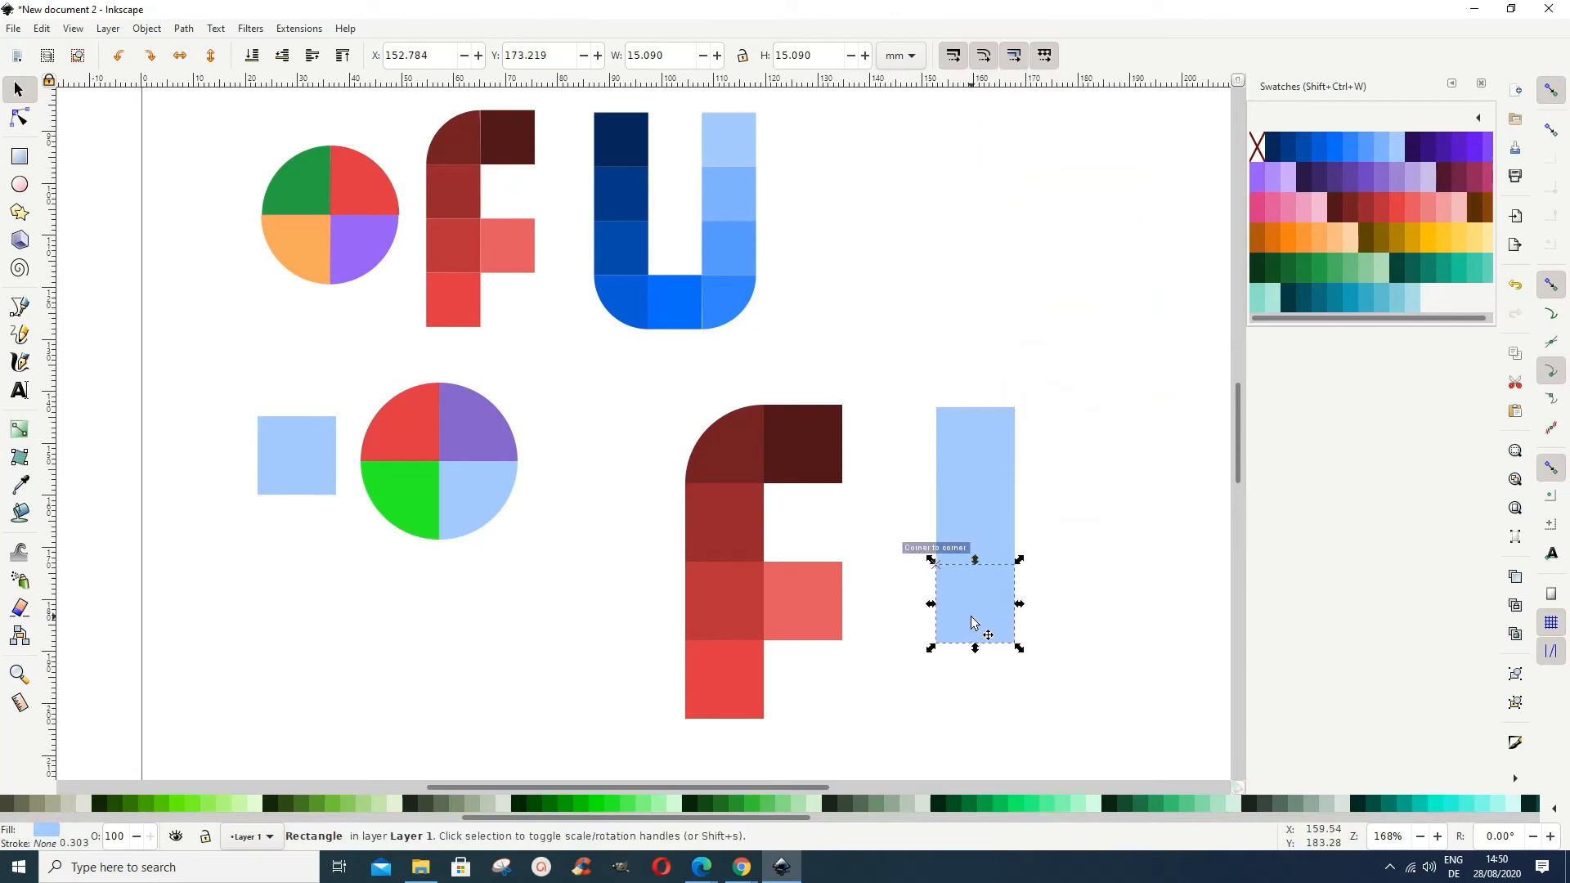
{"action": "right_click", "coordinate": [973, 622]}
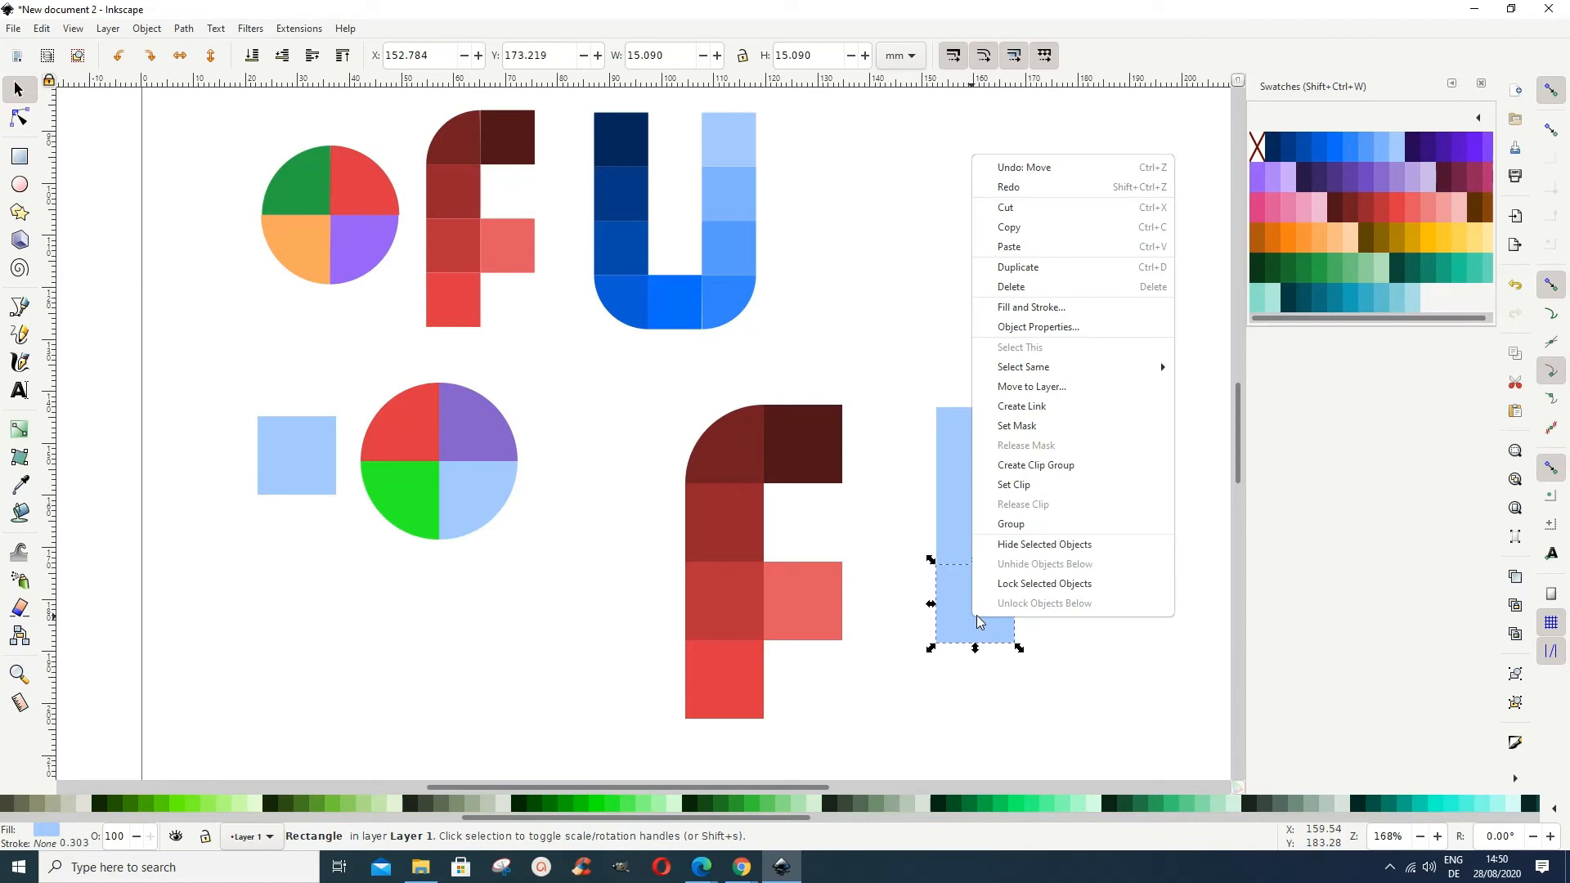
{"action": "left_click", "coordinate": [1098, 678]}
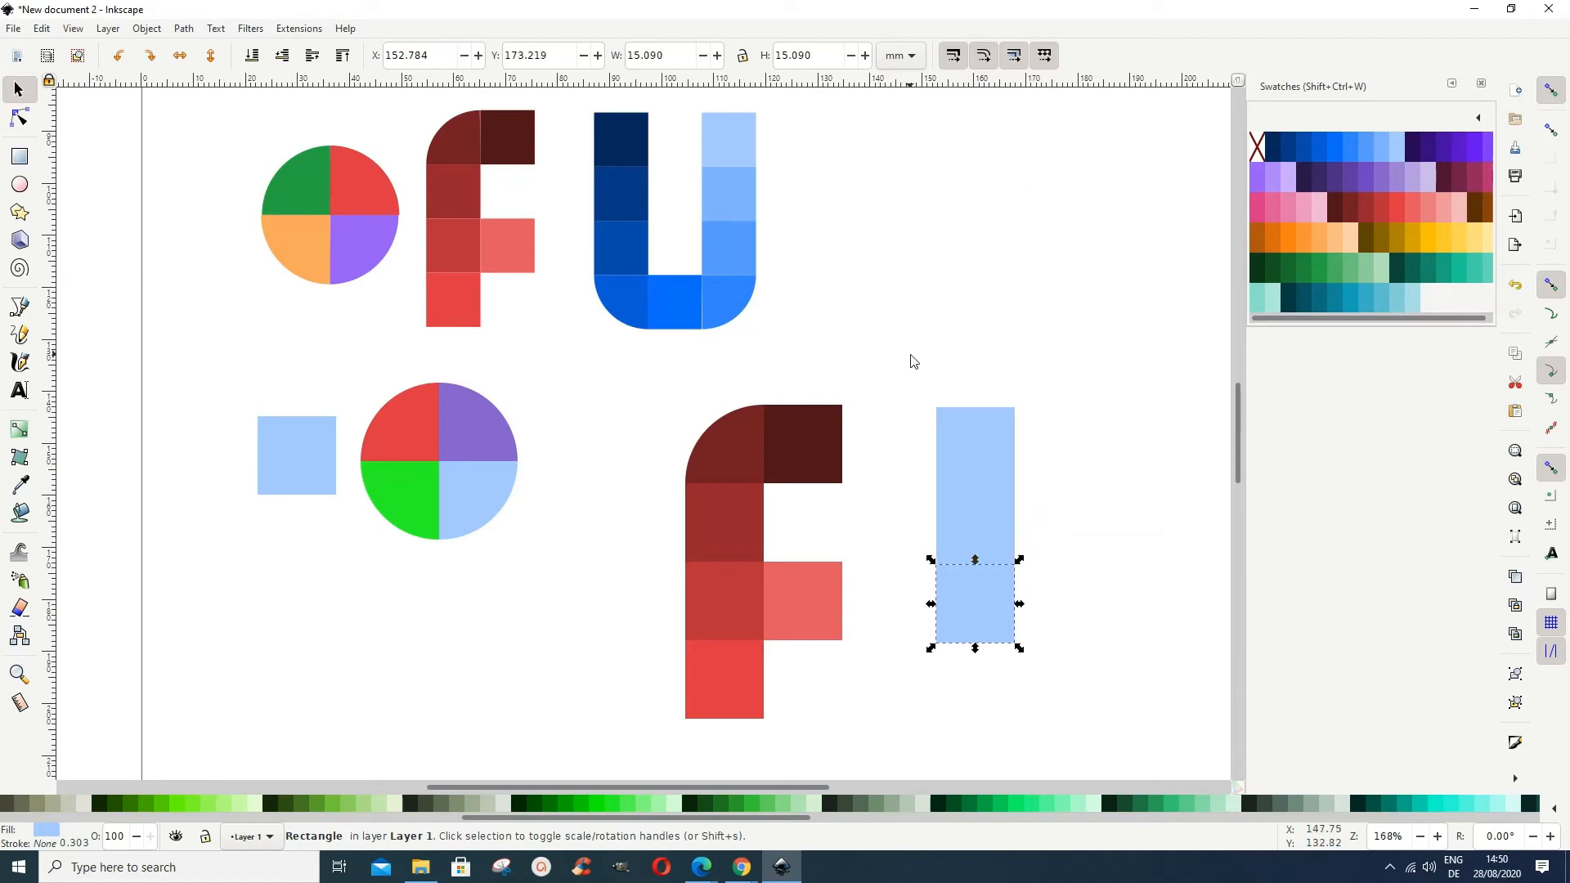
Duplicate the three stacked squares together and place the copies to their right as the U's second stem.
{"action": "left_click_drag", "start_coordinate": [914, 360], "coordinate": [1053, 687]}
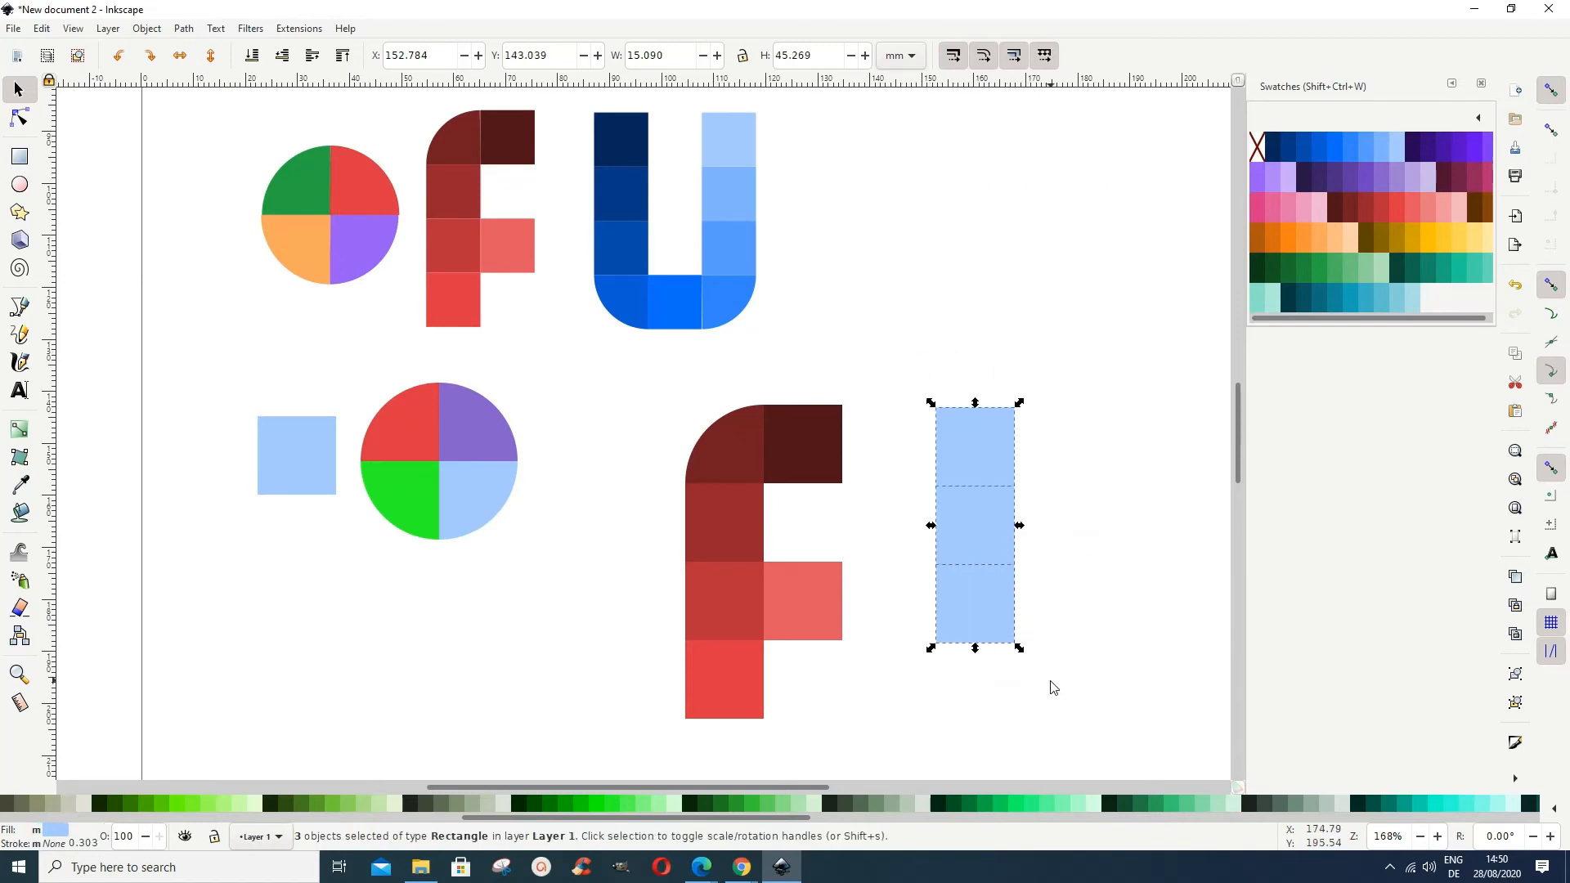
{"action": "right_click", "coordinate": [979, 530]}
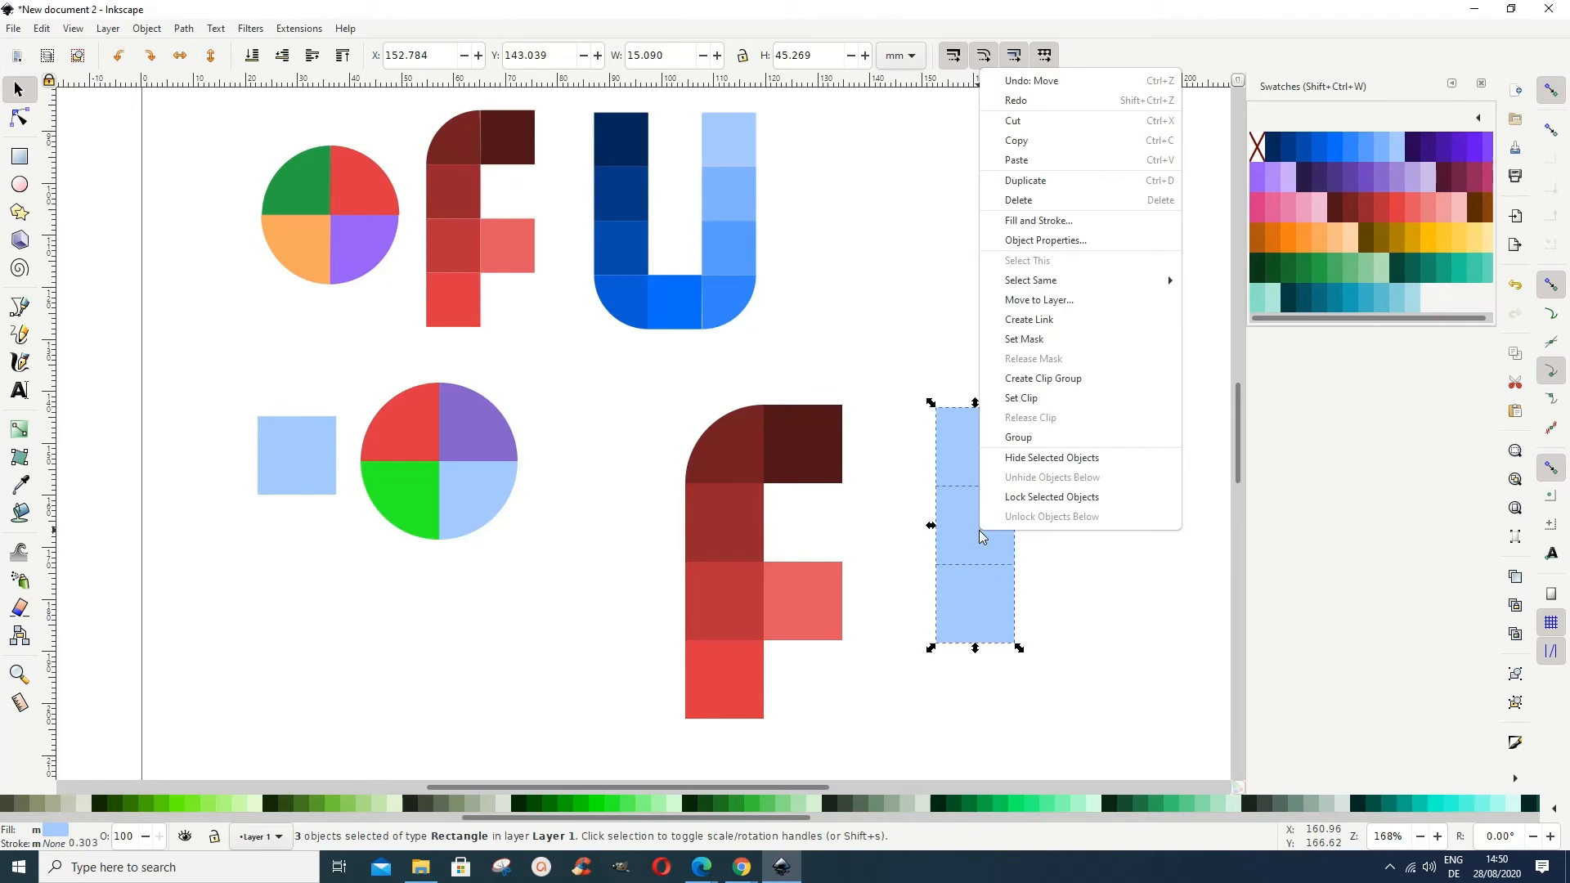
{"action": "left_click", "coordinate": [1019, 186]}
{"action": "left_click_drag", "start_coordinate": [979, 551], "coordinate": [1146, 551]}
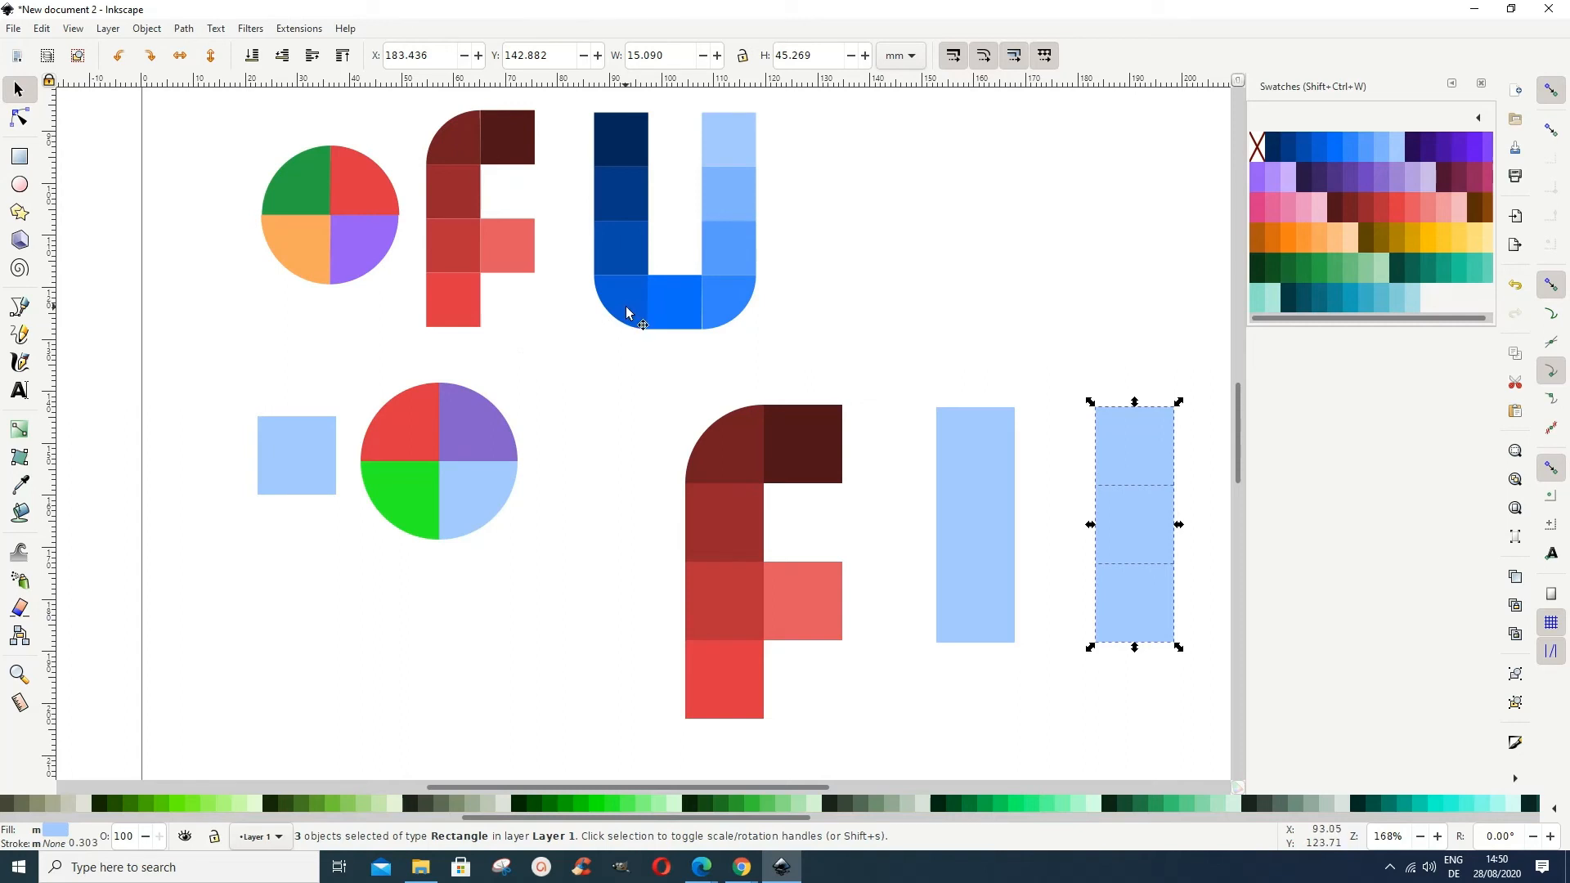
Duplicate the circle's green quarter slice and snap the copy beneath the left stem as the U's bottom-left corner.
{"action": "left_click", "coordinate": [402, 497]}
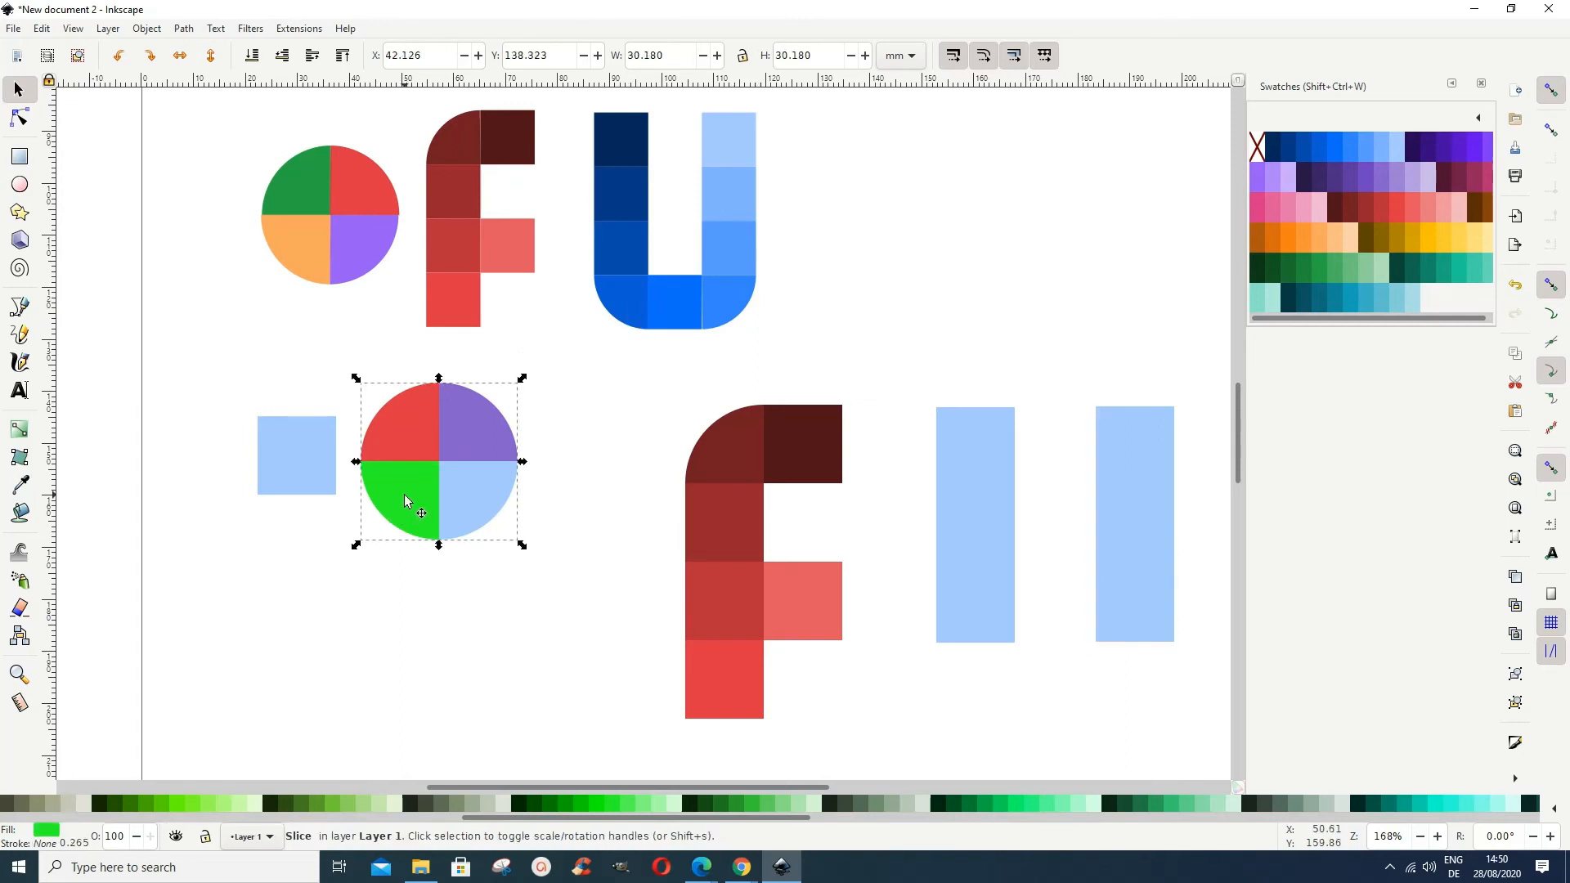
{"action": "right_click", "coordinate": [408, 500]}
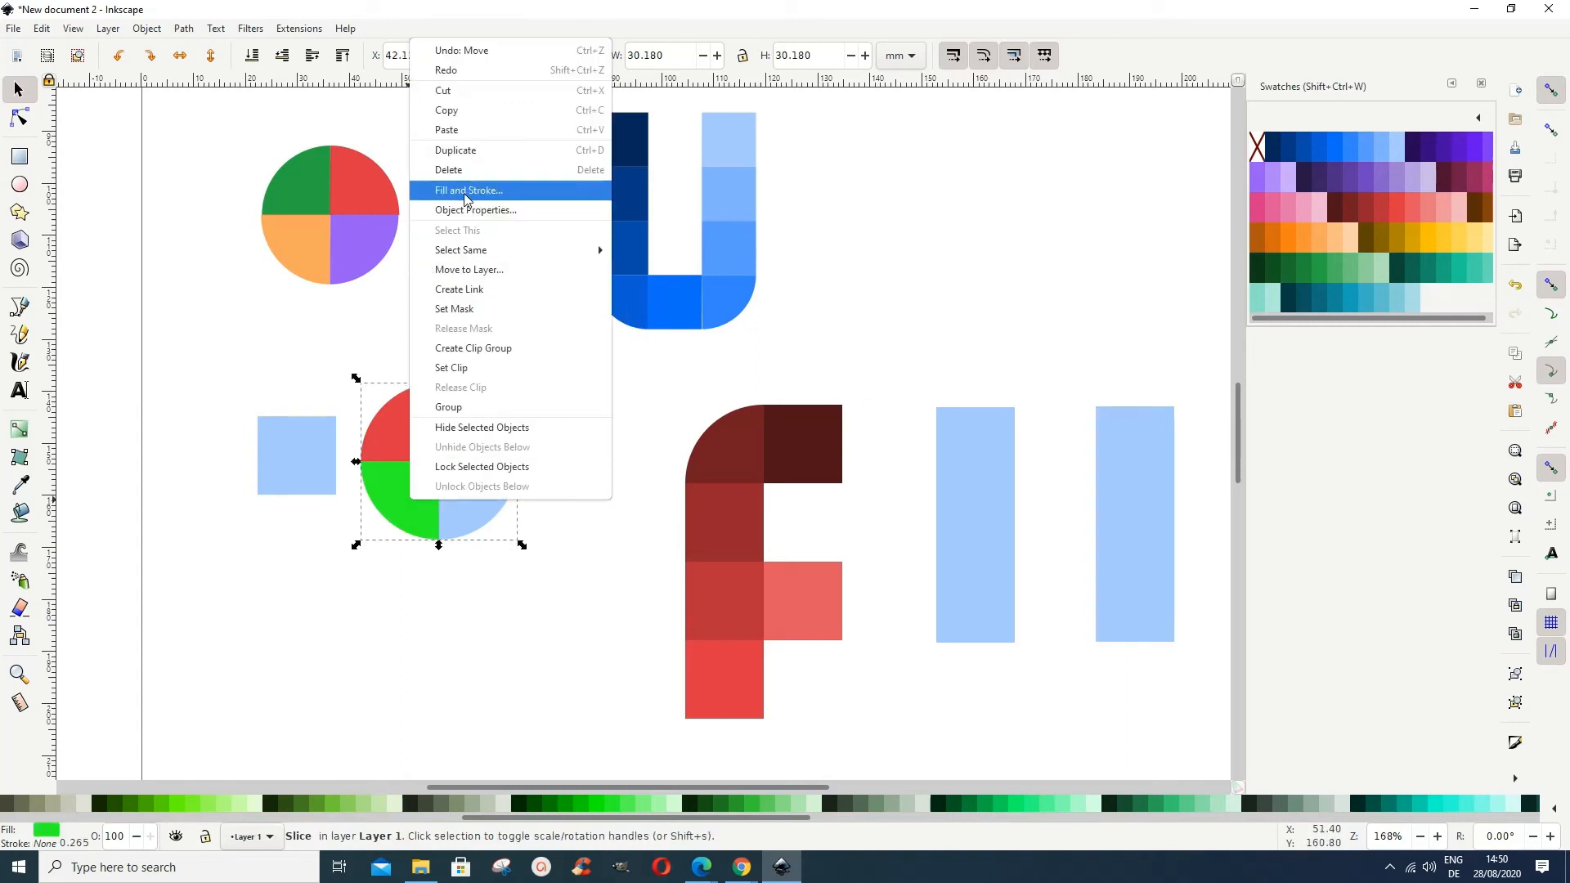
{"action": "left_click", "coordinate": [460, 151]}
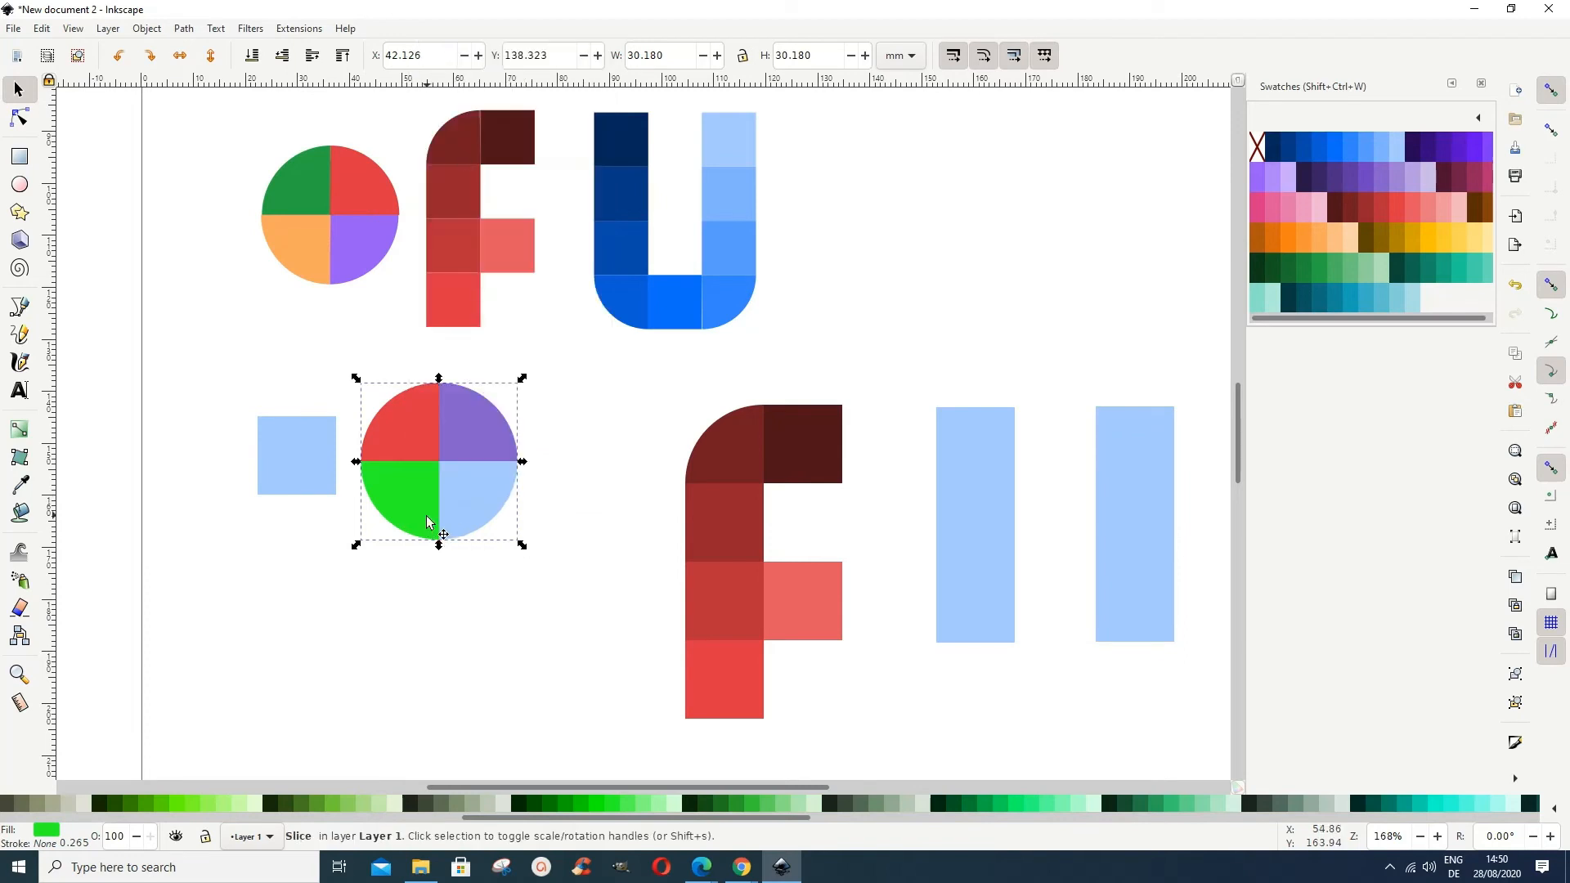
{"action": "left_click_drag", "start_coordinate": [426, 524], "coordinate": [997, 703]}
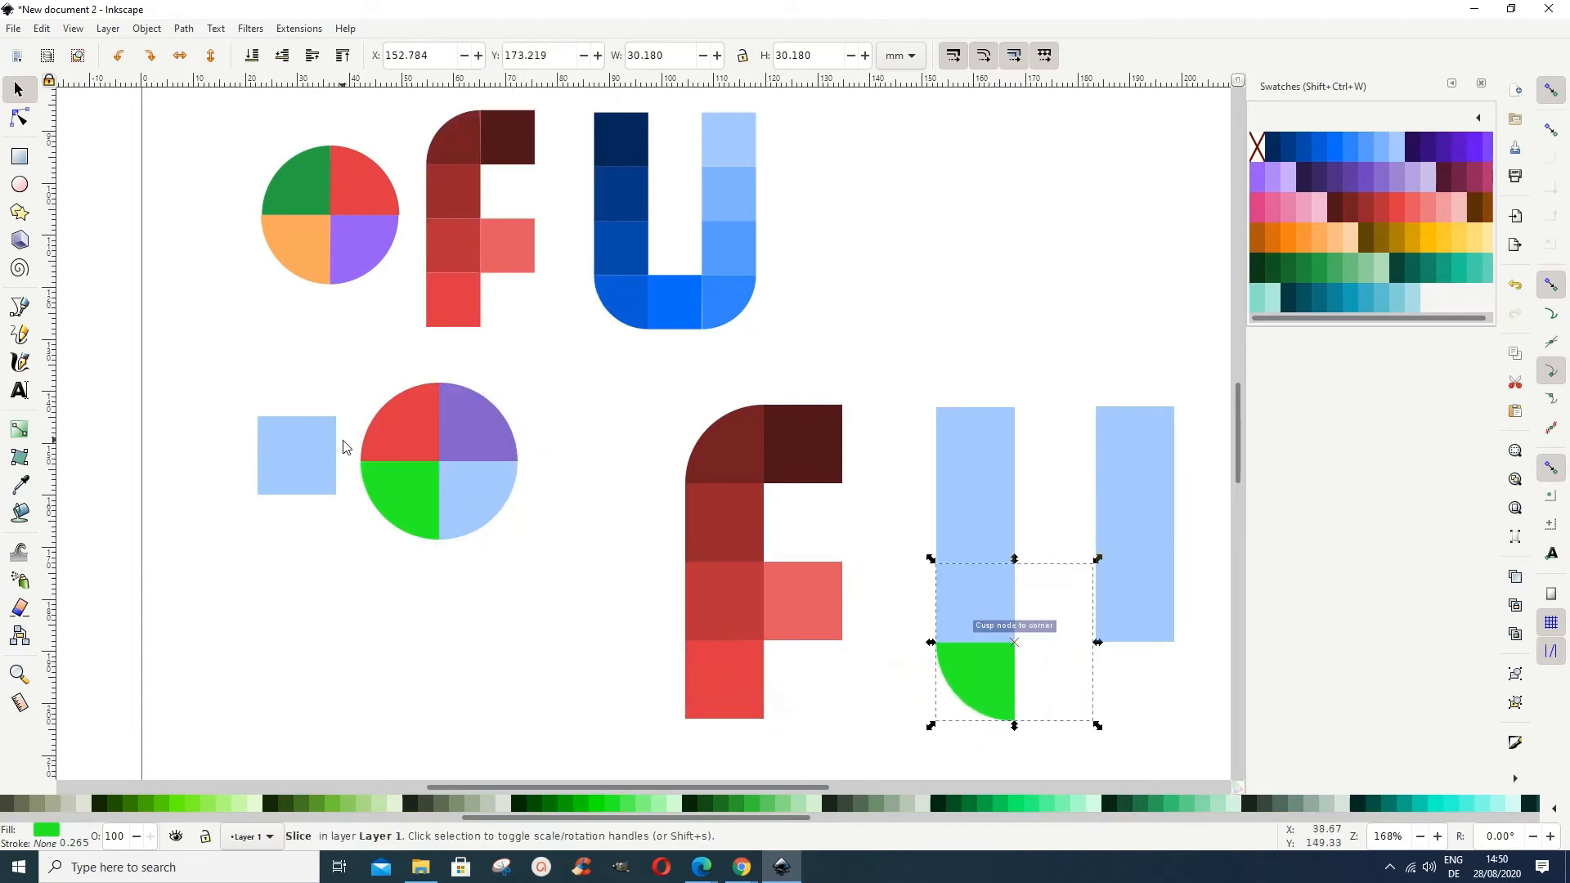
Duplicate the loose square, snap the copy beside the green corner as the U's base, and align the right stem with the base's edge.
{"action": "left_click", "coordinate": [302, 451]}
{"action": "right_click", "coordinate": [294, 452]}
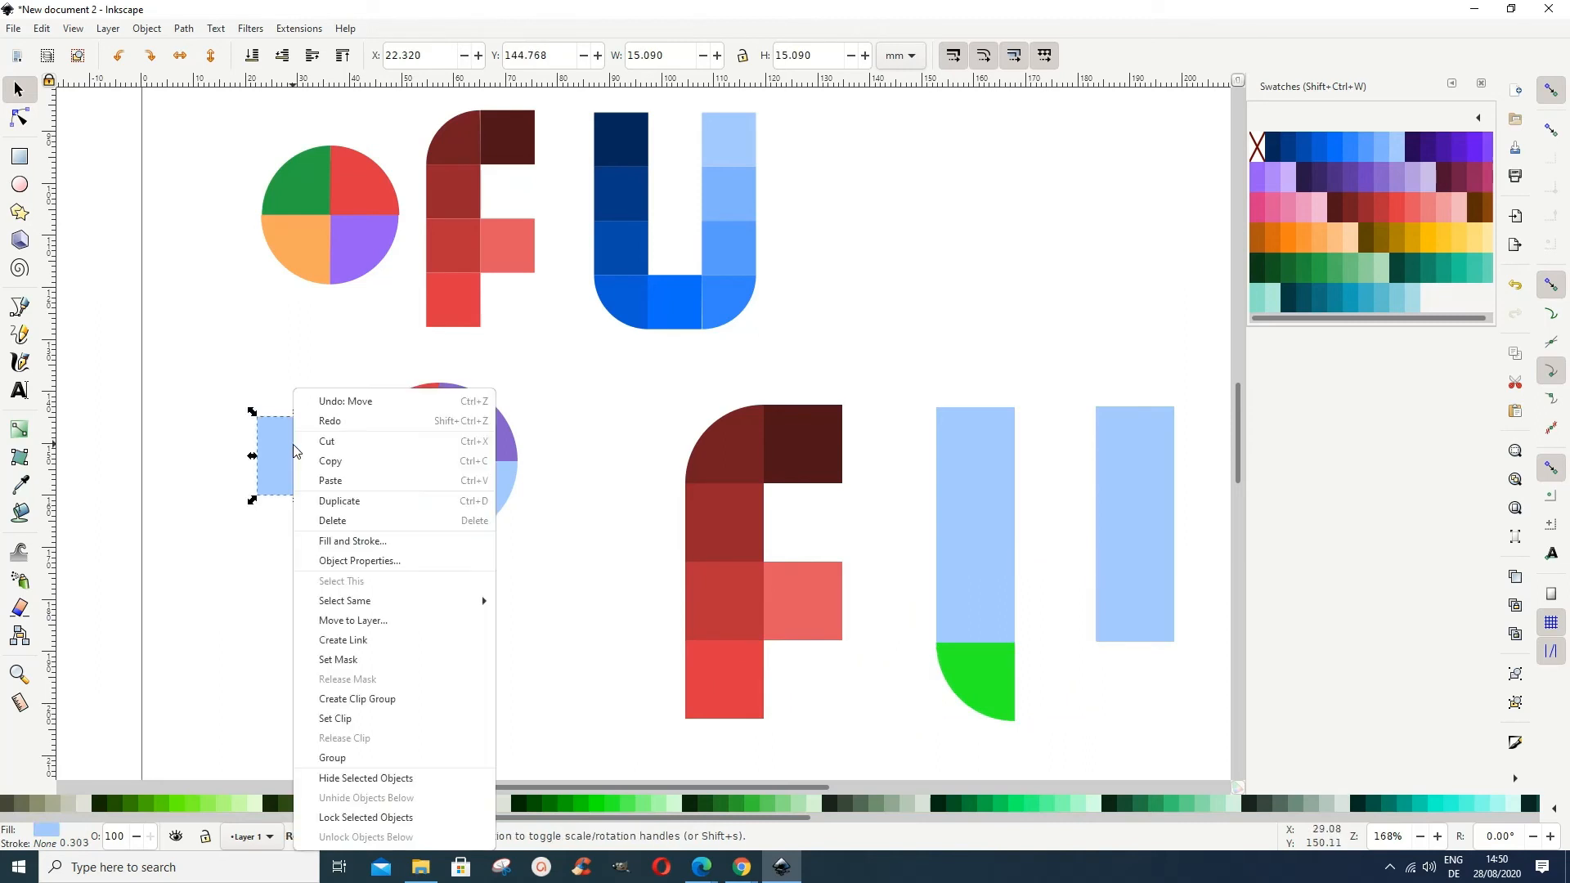
{"action": "left_click", "coordinate": [330, 502]}
{"action": "left_click_drag", "start_coordinate": [308, 473], "coordinate": [1074, 695]}
{"action": "left_click_drag", "start_coordinate": [1067, 697], "coordinate": [1065, 705]}
{"action": "left_click_drag", "start_coordinate": [1127, 616], "coordinate": [1133, 470]}
Duplicate the loose light blue square and set both squares apart in the empty area near the lower circle.
{"action": "right_click", "coordinate": [320, 468]}
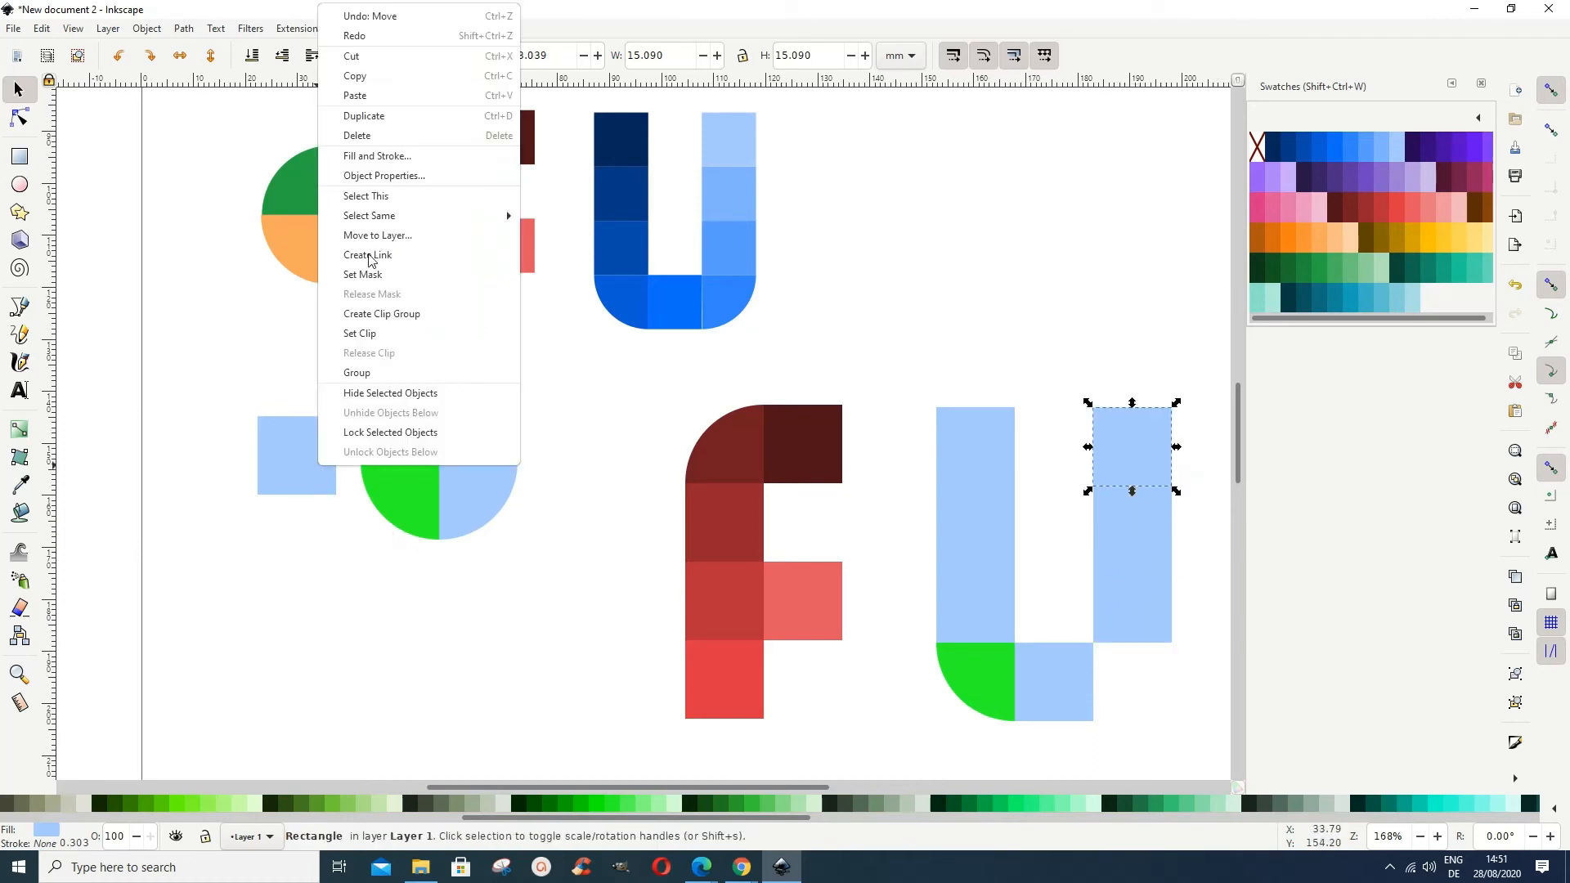
{"action": "left_click", "coordinate": [381, 116]}
{"action": "left_click_drag", "start_coordinate": [288, 432], "coordinate": [261, 536]}
{"action": "right_click", "coordinate": [369, 613]}
{"action": "left_click", "coordinate": [429, 260]}
{"action": "left_click", "coordinate": [911, 742]}
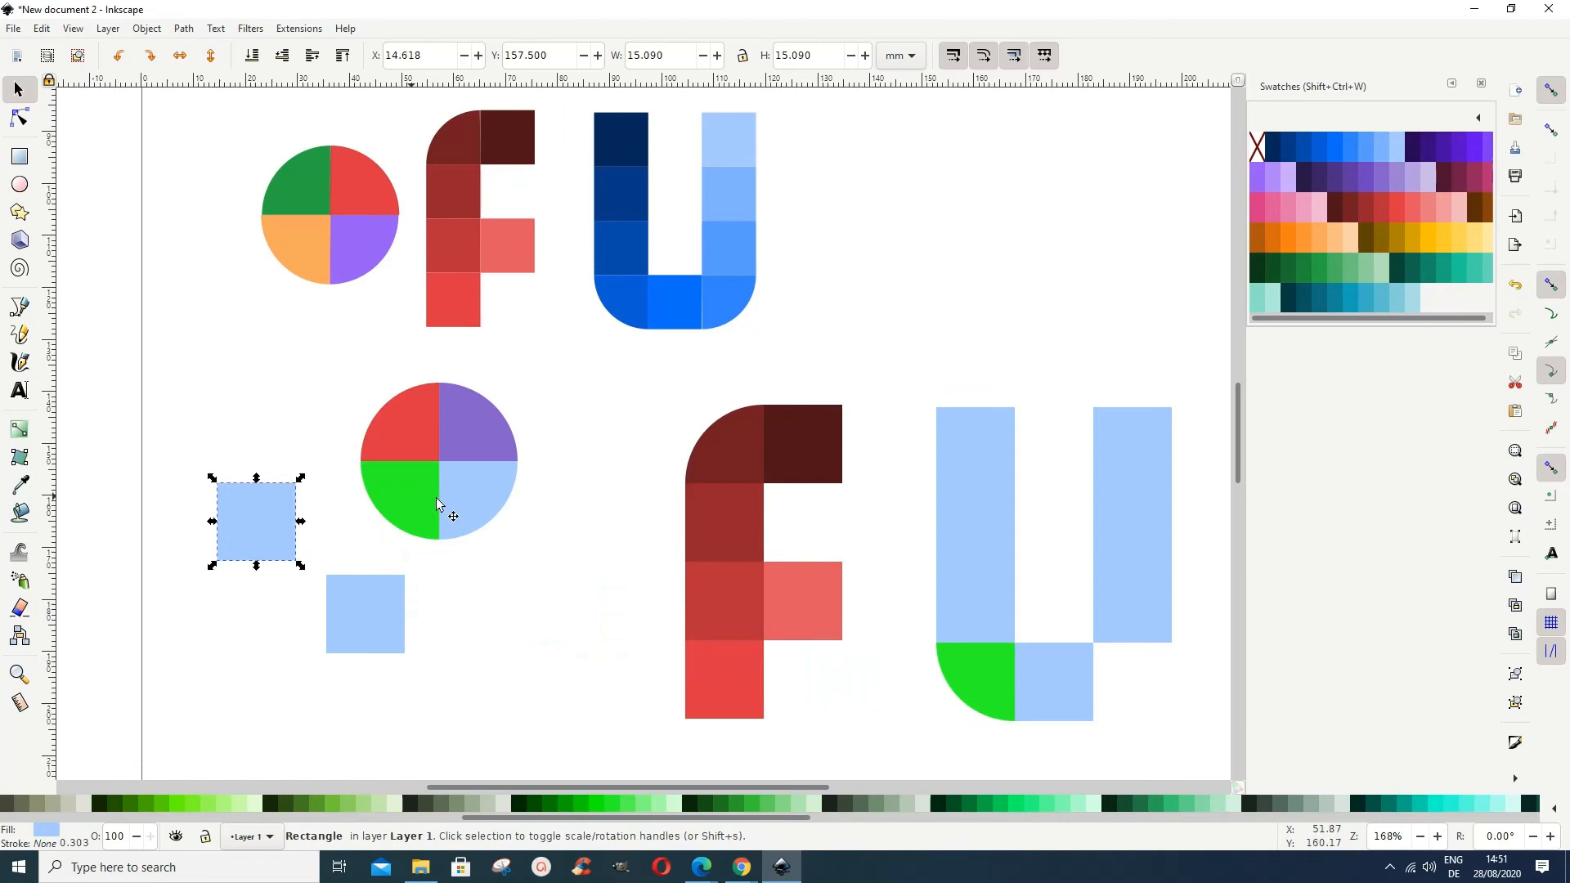
Duplicate the circle's light blue quarter slice and snap the copy beneath the right stem as the U's bottom-right corner.
{"action": "left_click", "coordinate": [477, 511]}
{"action": "right_click", "coordinate": [477, 507]}
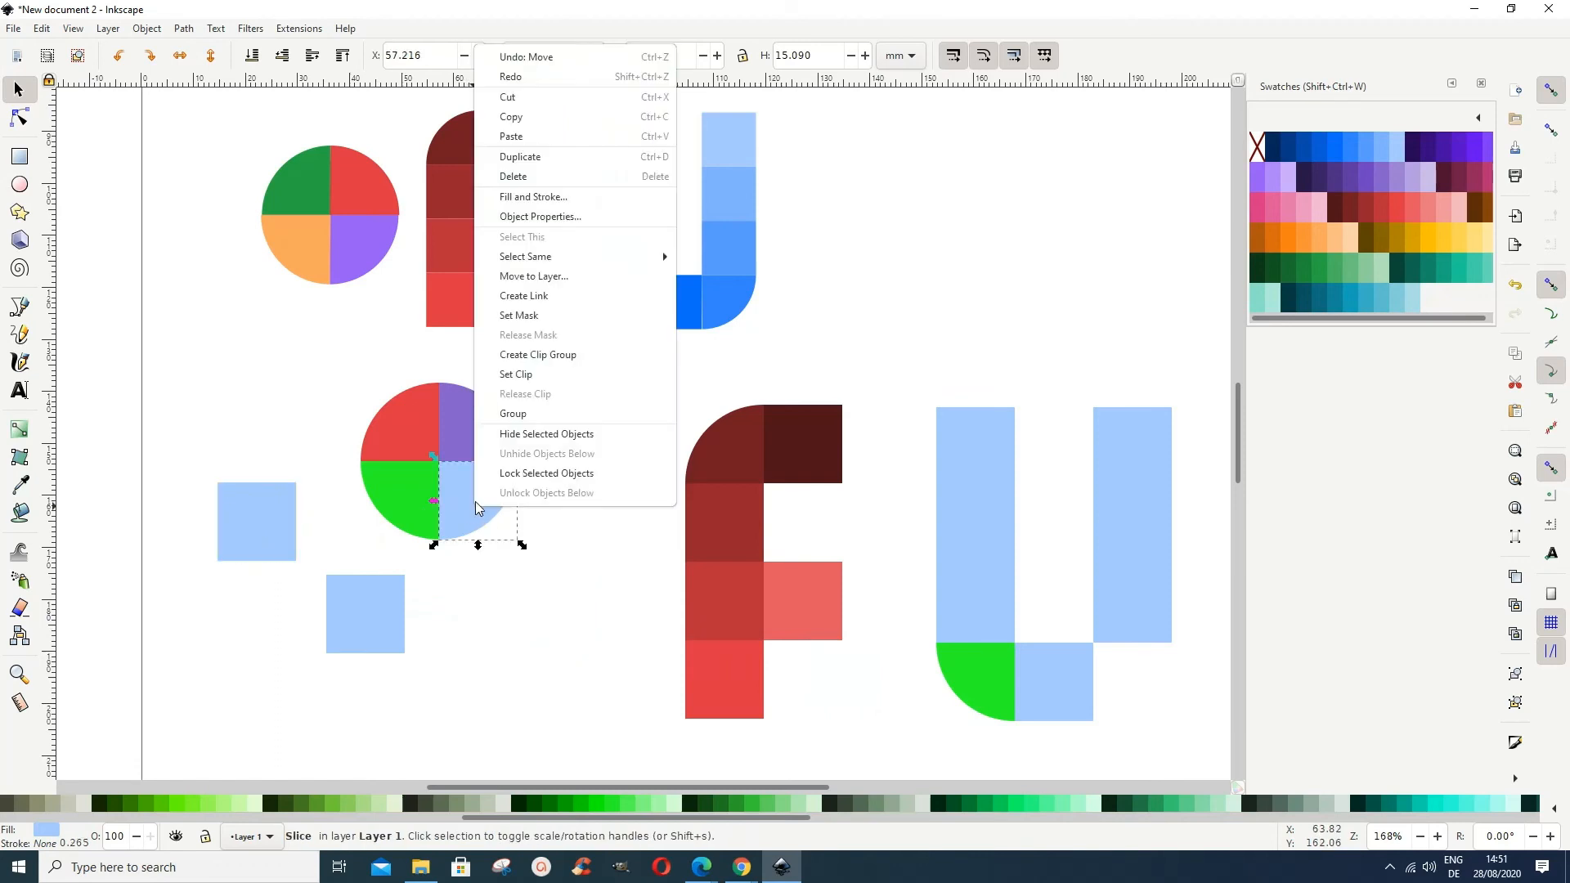
{"action": "left_click", "coordinate": [532, 157]}
{"action": "left_click_drag", "start_coordinate": [489, 498], "coordinate": [1136, 672]}
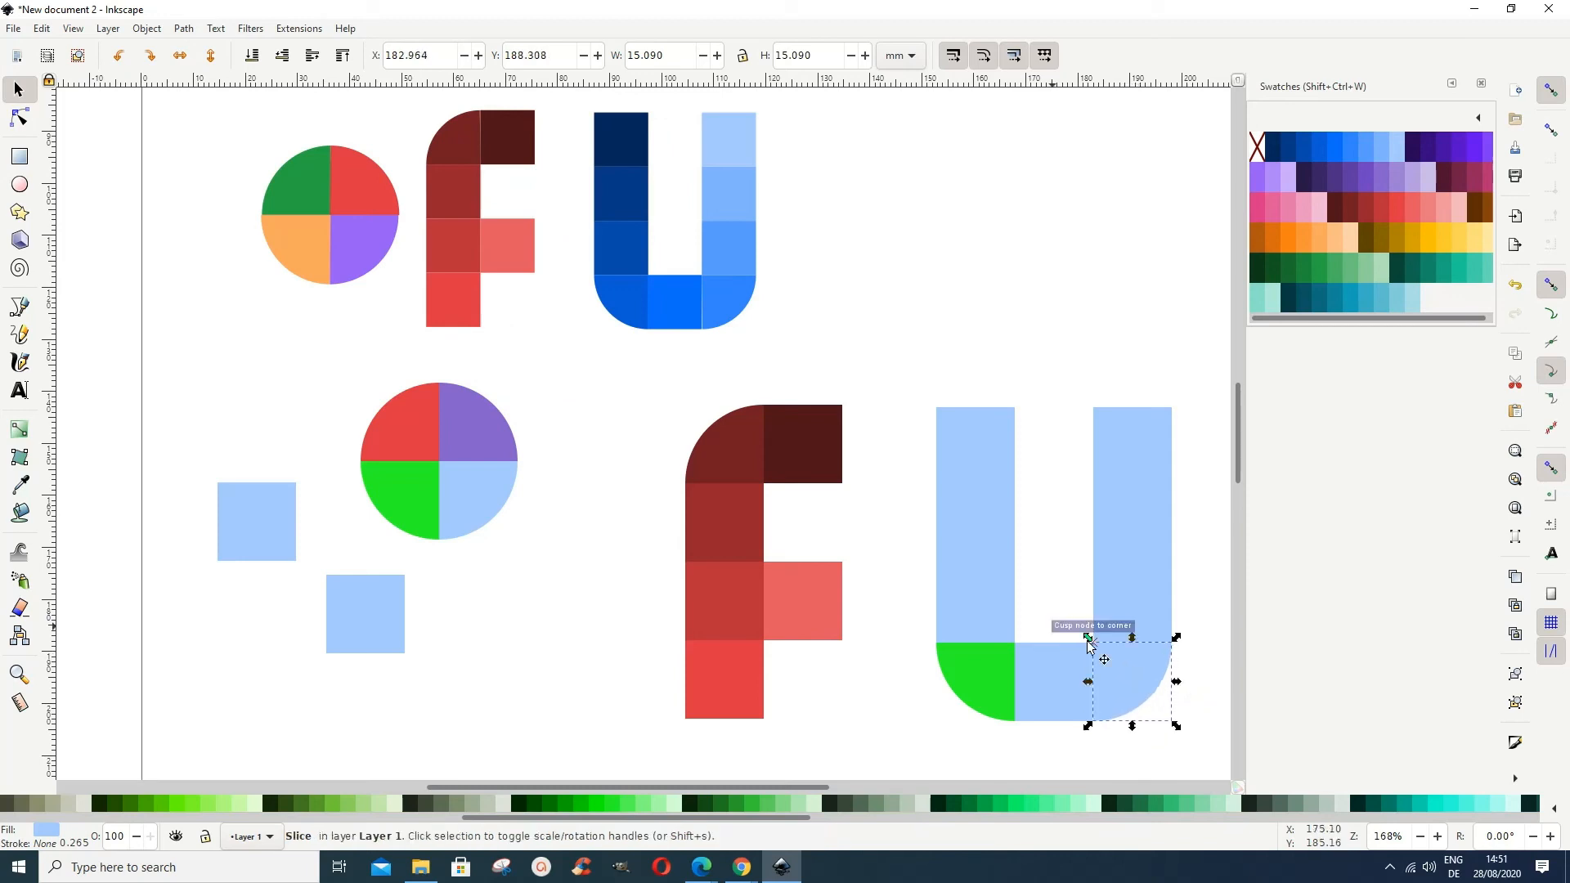
Fill the U's left stem squares from top to bottom with dark blue #05285b, #073984 and the next lighter blue swatch.
{"action": "left_click", "coordinate": [966, 442]}
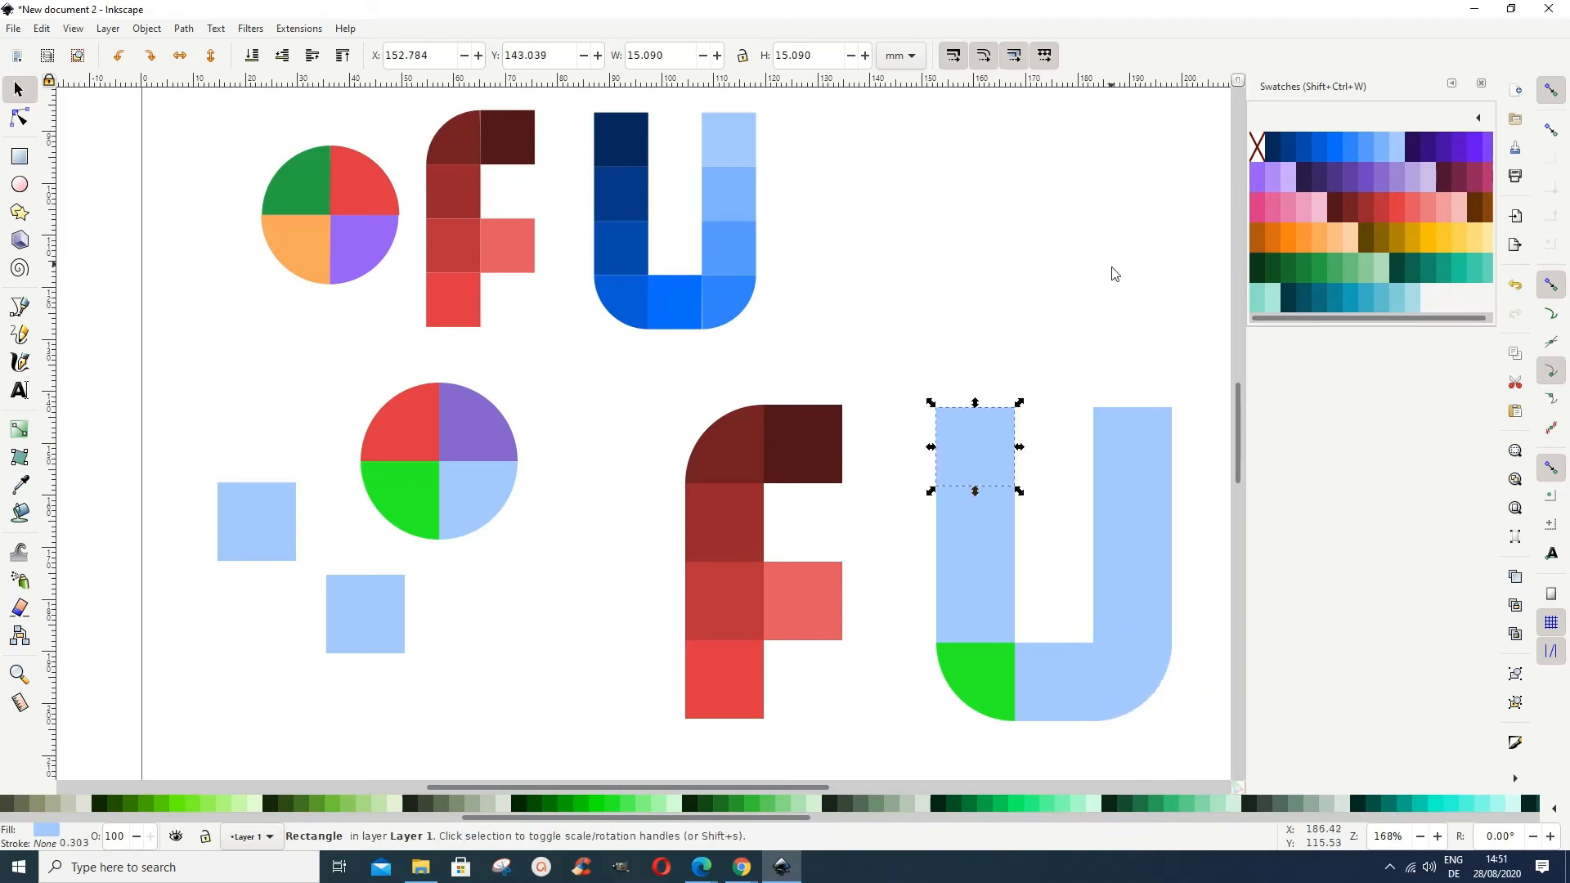
{"action": "left_click", "coordinate": [1270, 162]}
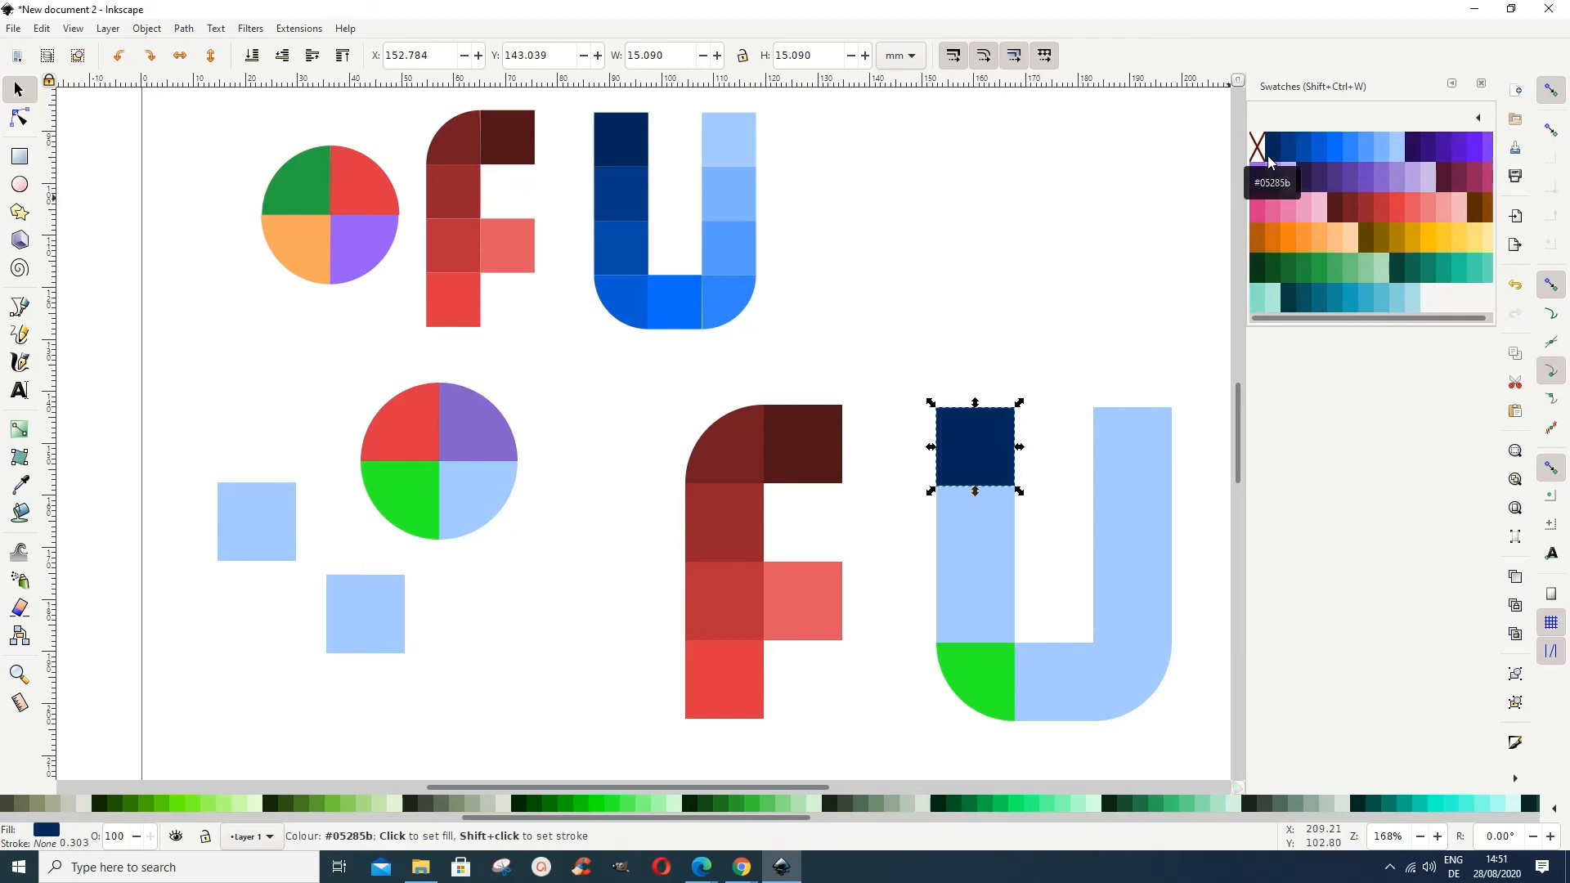
{"action": "left_click", "coordinate": [1006, 540]}
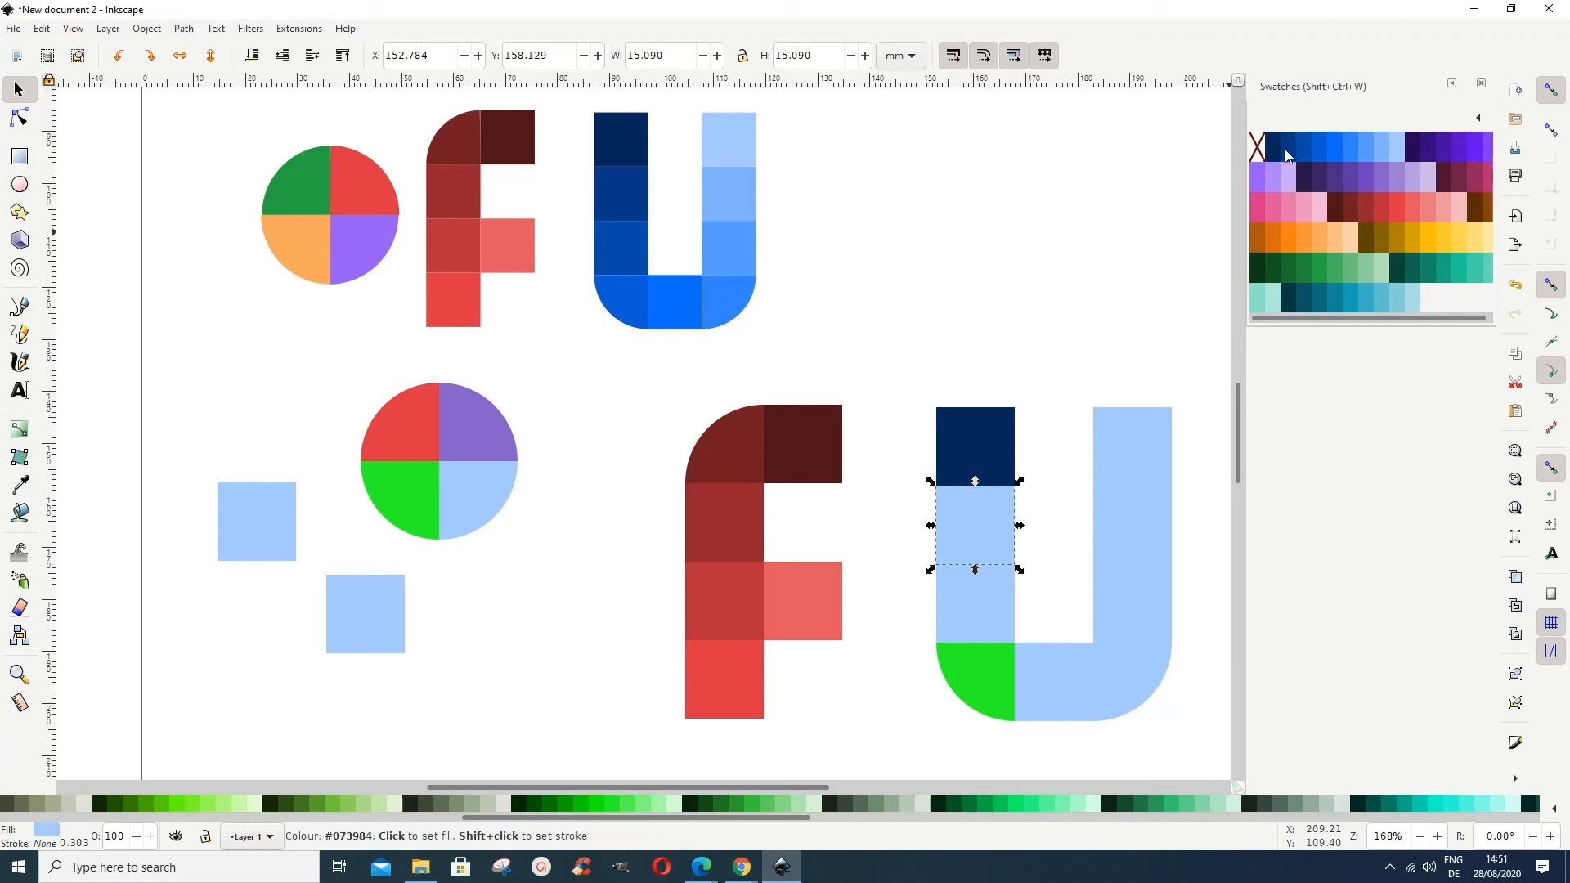
{"action": "left_click", "coordinate": [1285, 149]}
{"action": "left_click", "coordinate": [999, 603]}
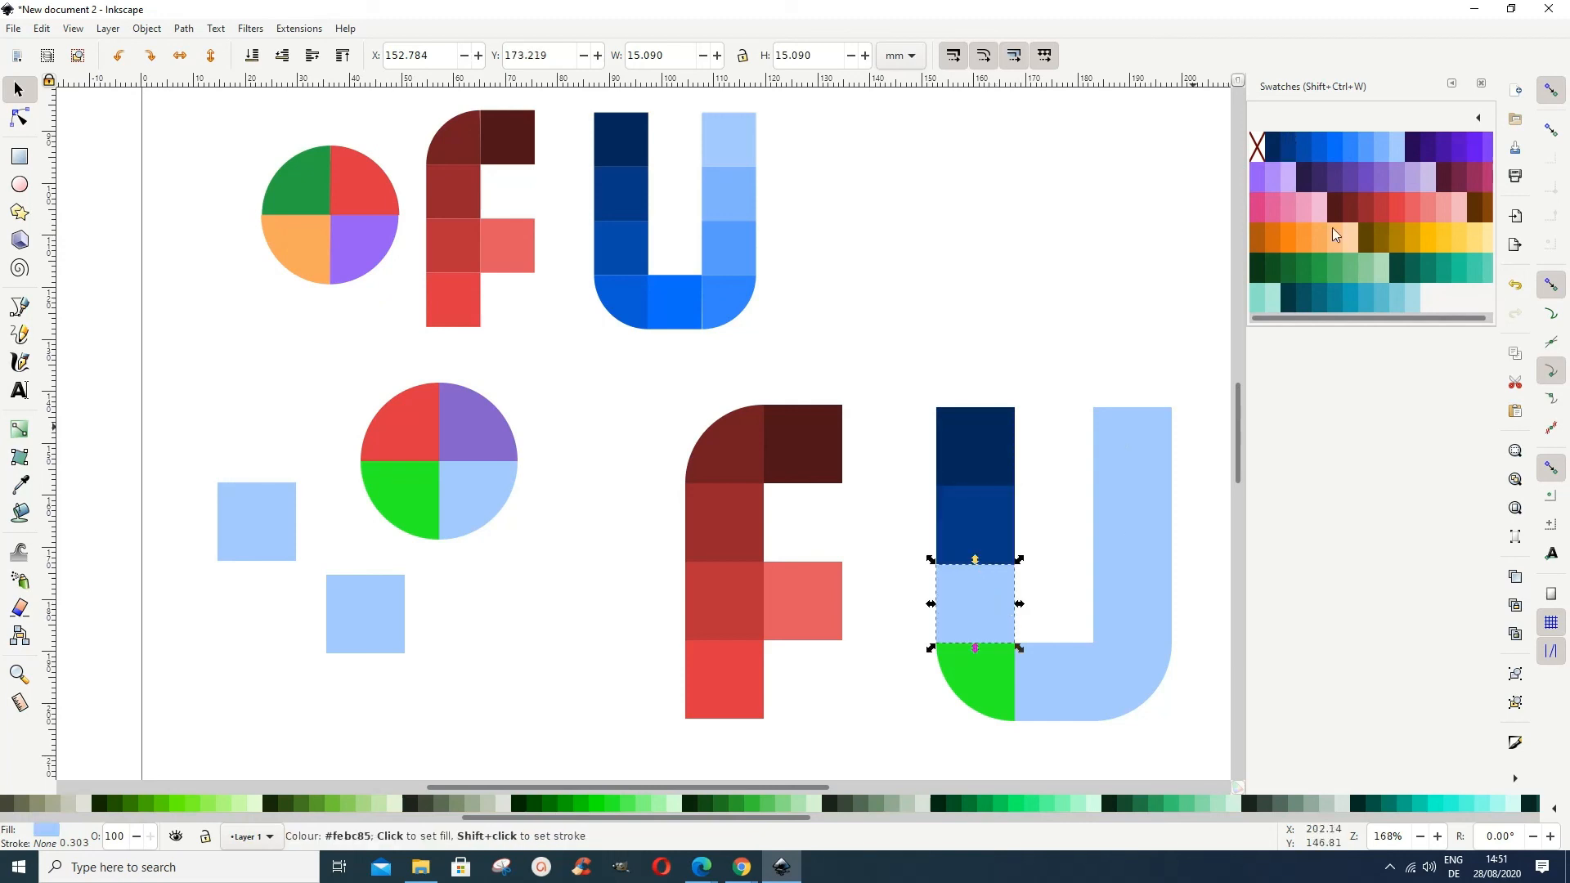
{"action": "left_click", "coordinate": [1305, 154]}
Fill the U's left corner slice with #0b5cd5, the base square with the next lighter blue, and the right corner slice with #5a9cfe.
{"action": "left_click", "coordinate": [992, 690]}
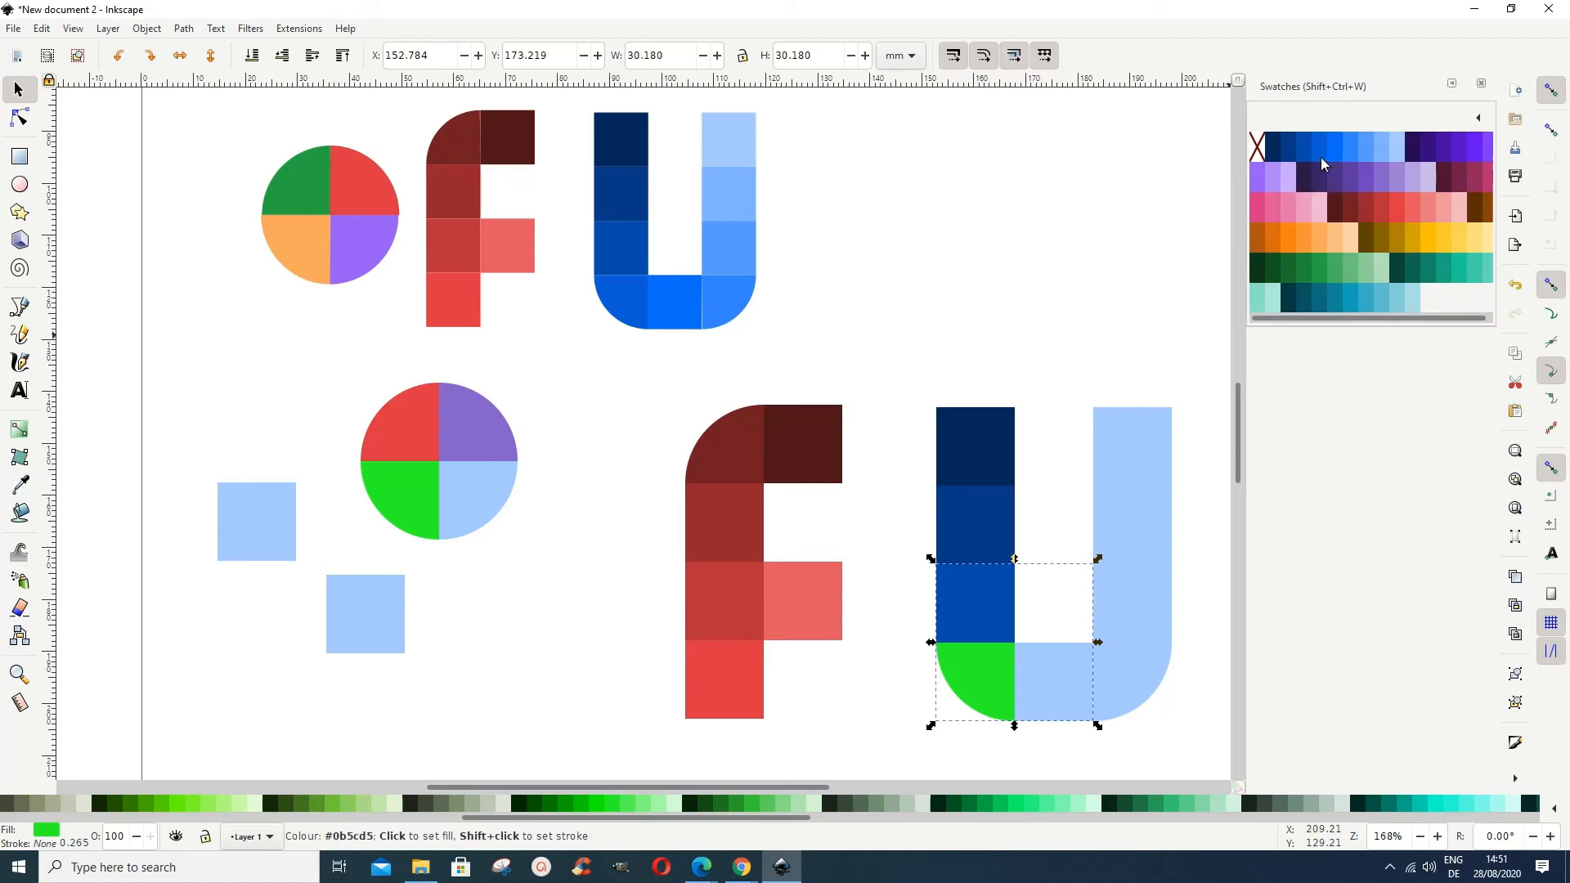
{"action": "left_click", "coordinate": [1321, 157]}
{"action": "left_click", "coordinate": [1061, 710]}
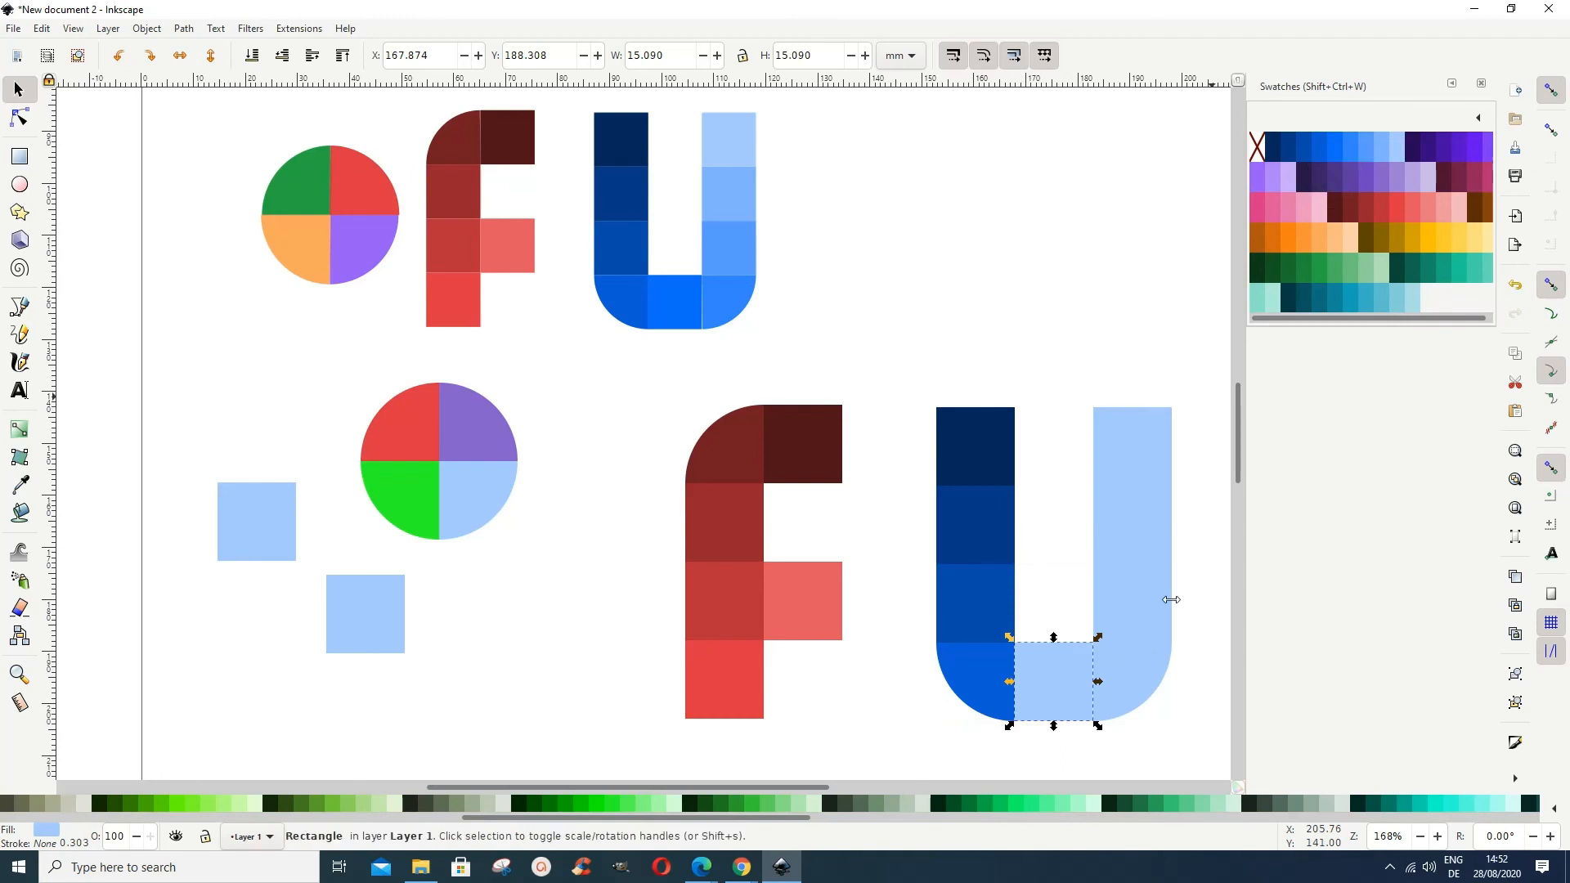
{"action": "left_click", "coordinate": [1054, 700]}
{"action": "left_click", "coordinate": [1337, 154]}
{"action": "left_click", "coordinate": [1130, 687]}
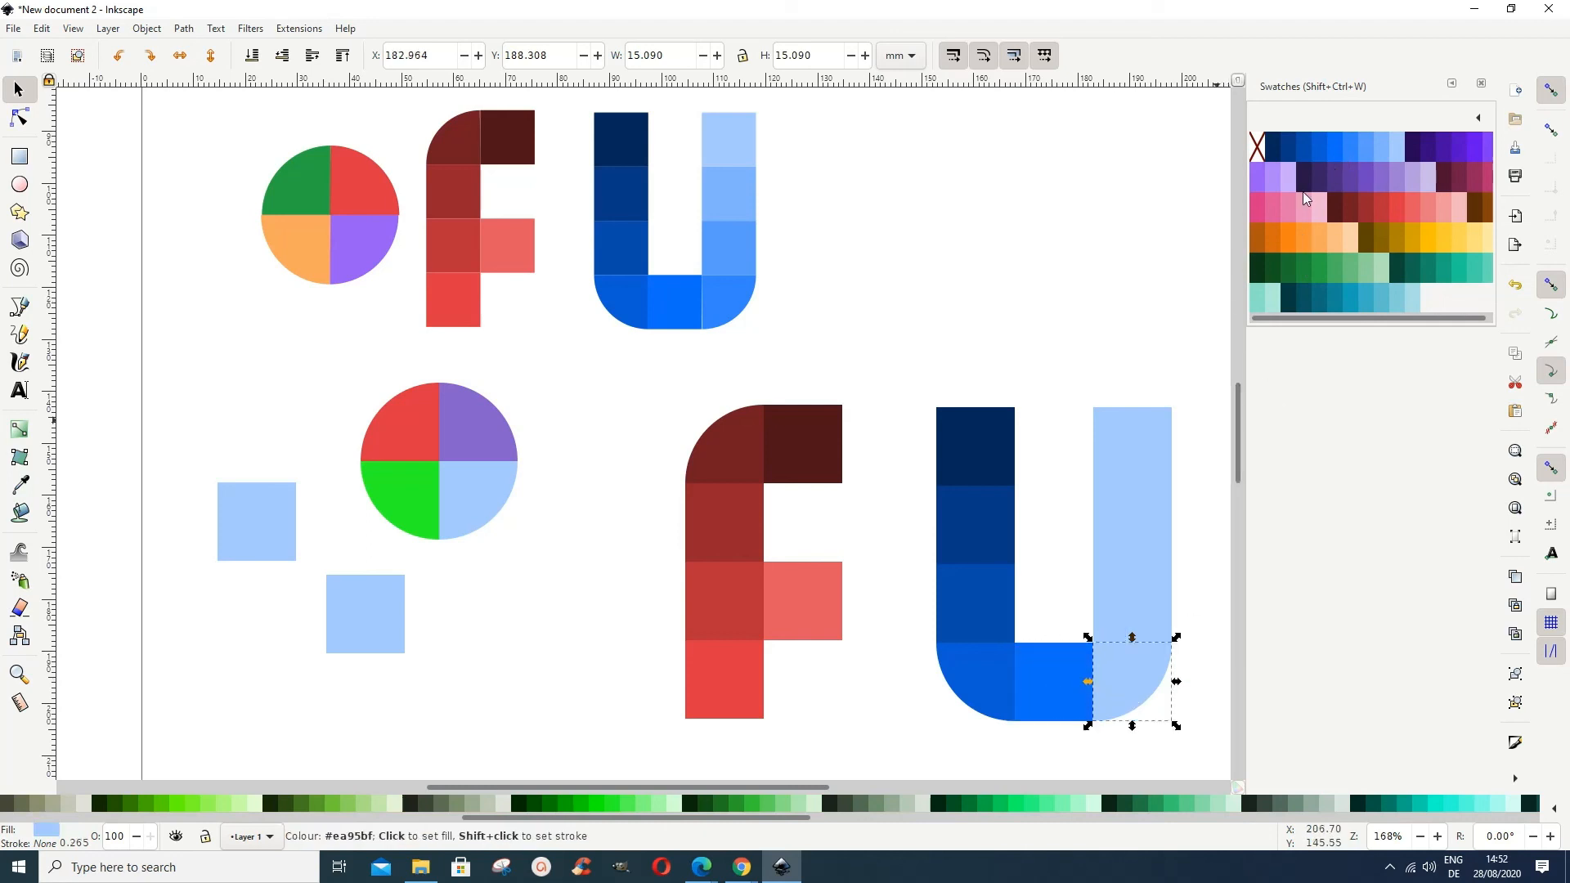
{"action": "left_click", "coordinate": [1364, 153]}
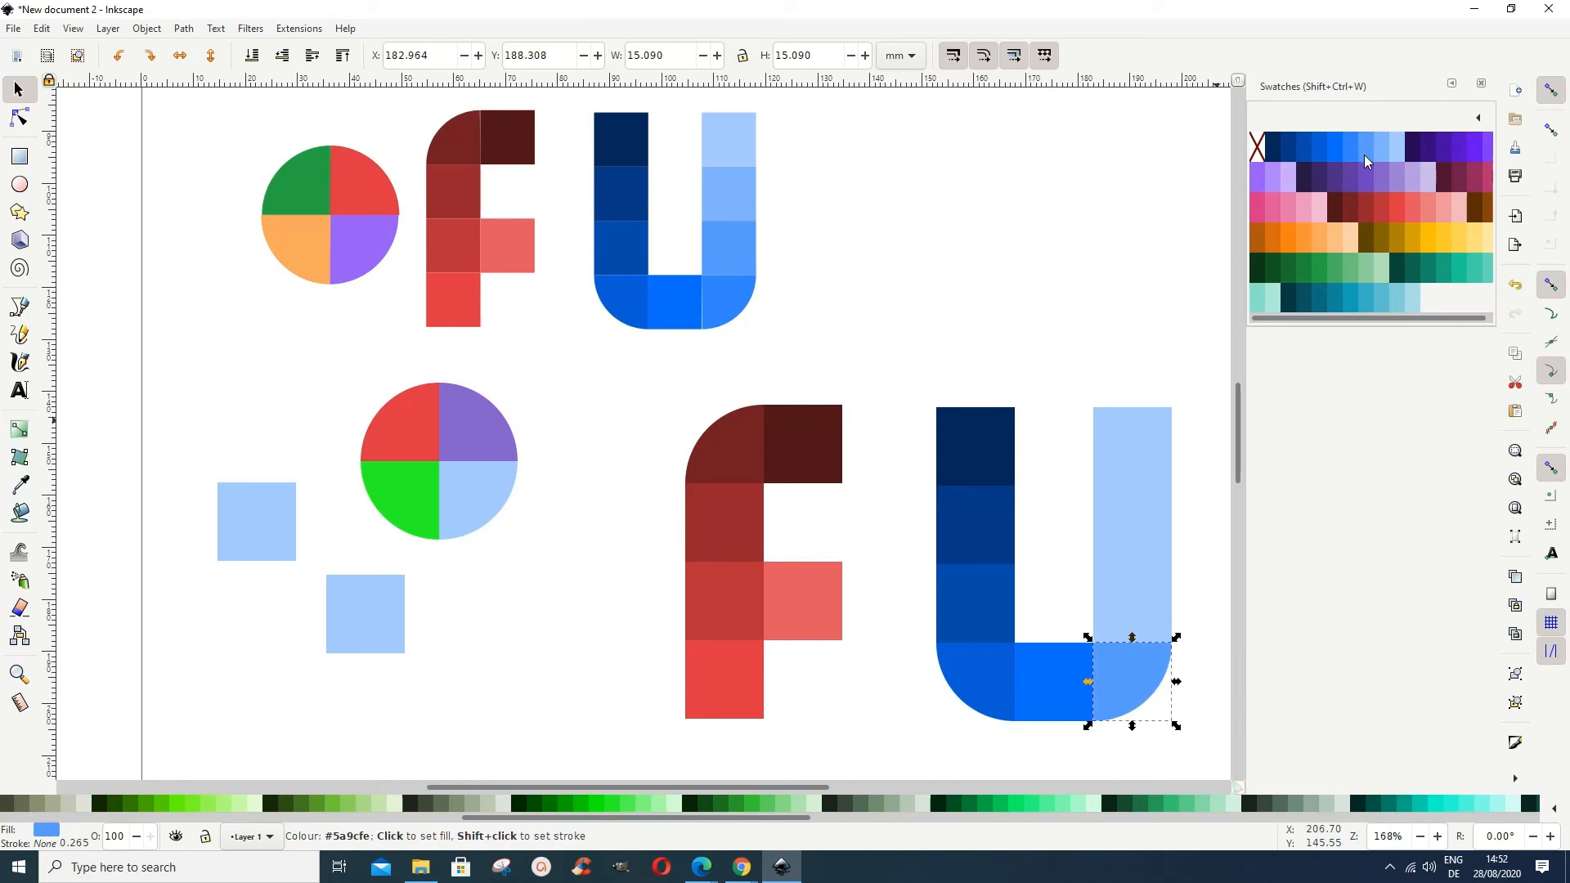
Fill the right stem's middle square with the light blue swatch following #5a9cfe and its lowest square with #5a9cfe.
{"action": "left_click", "coordinate": [1141, 611]}
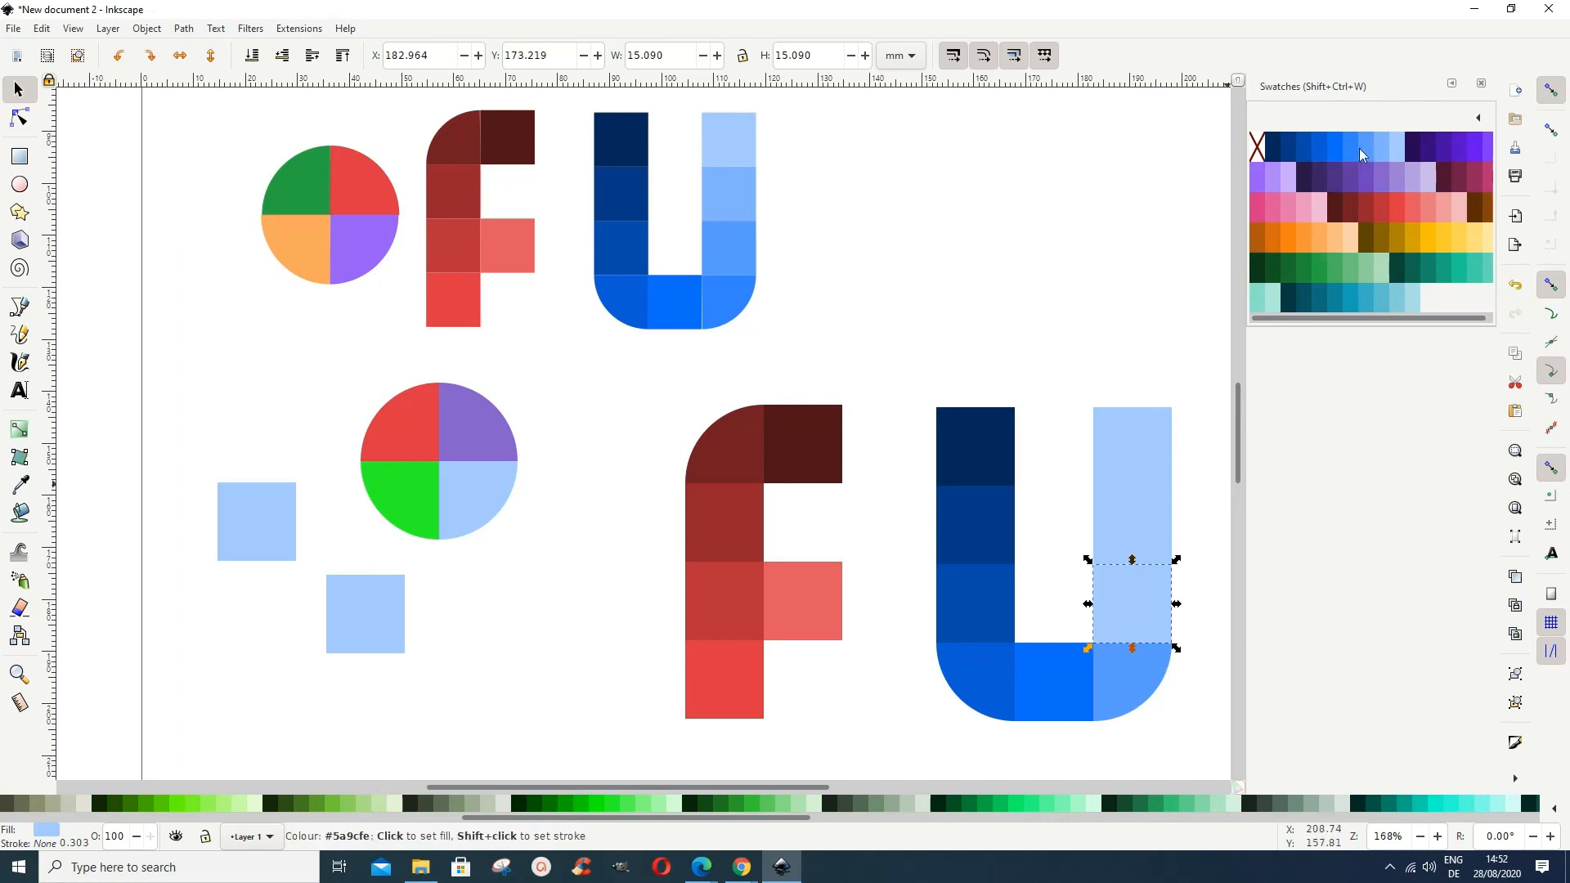
{"action": "left_click", "coordinate": [1160, 429]}
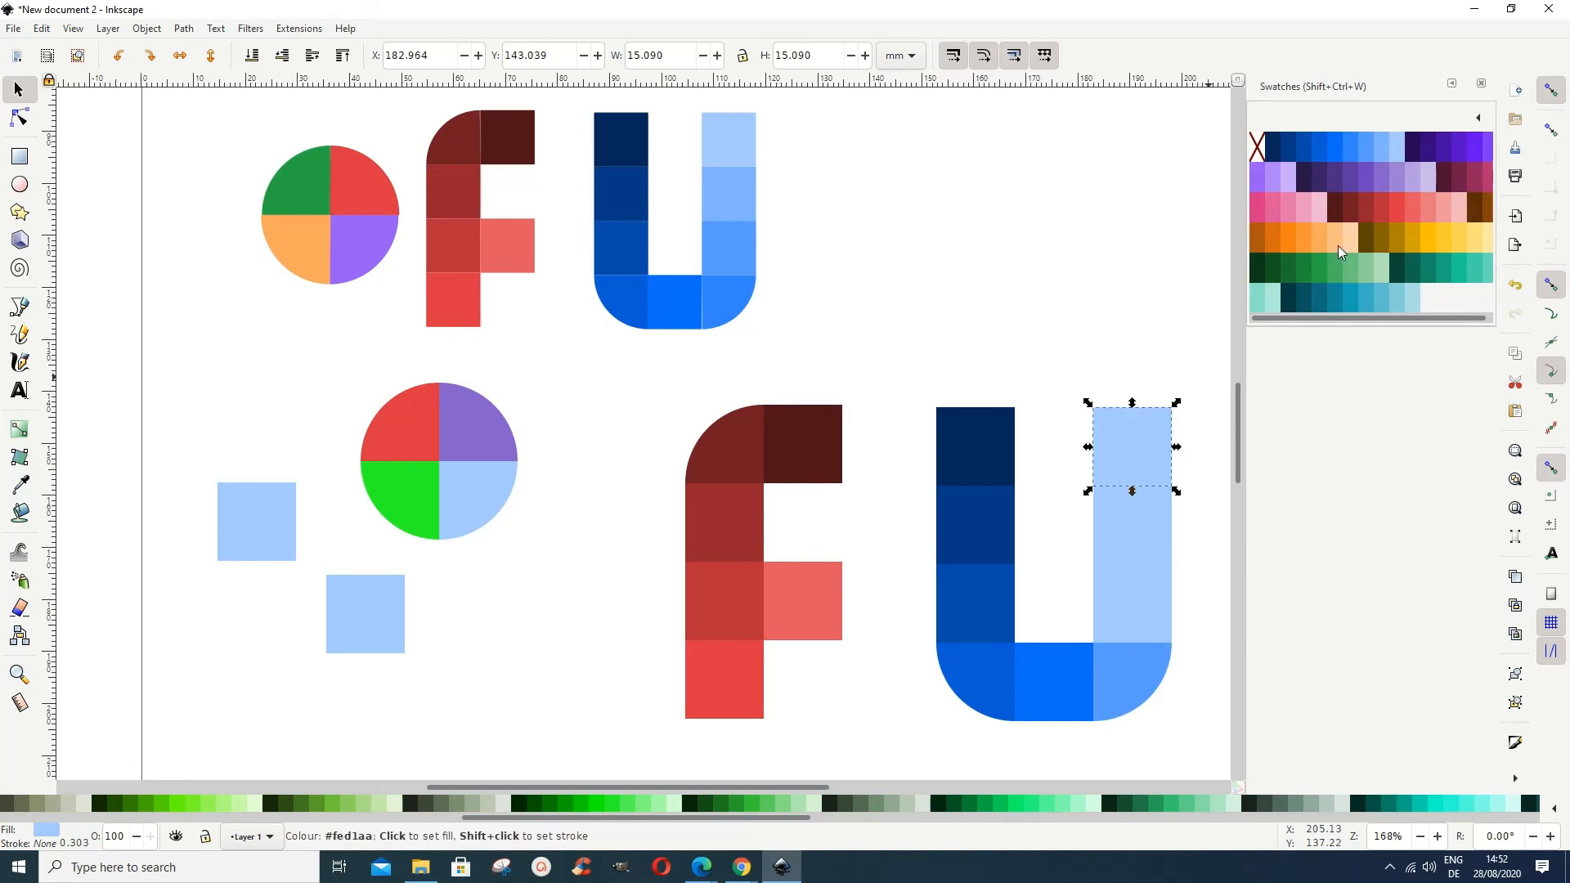
{"action": "left_click", "coordinate": [1126, 515]}
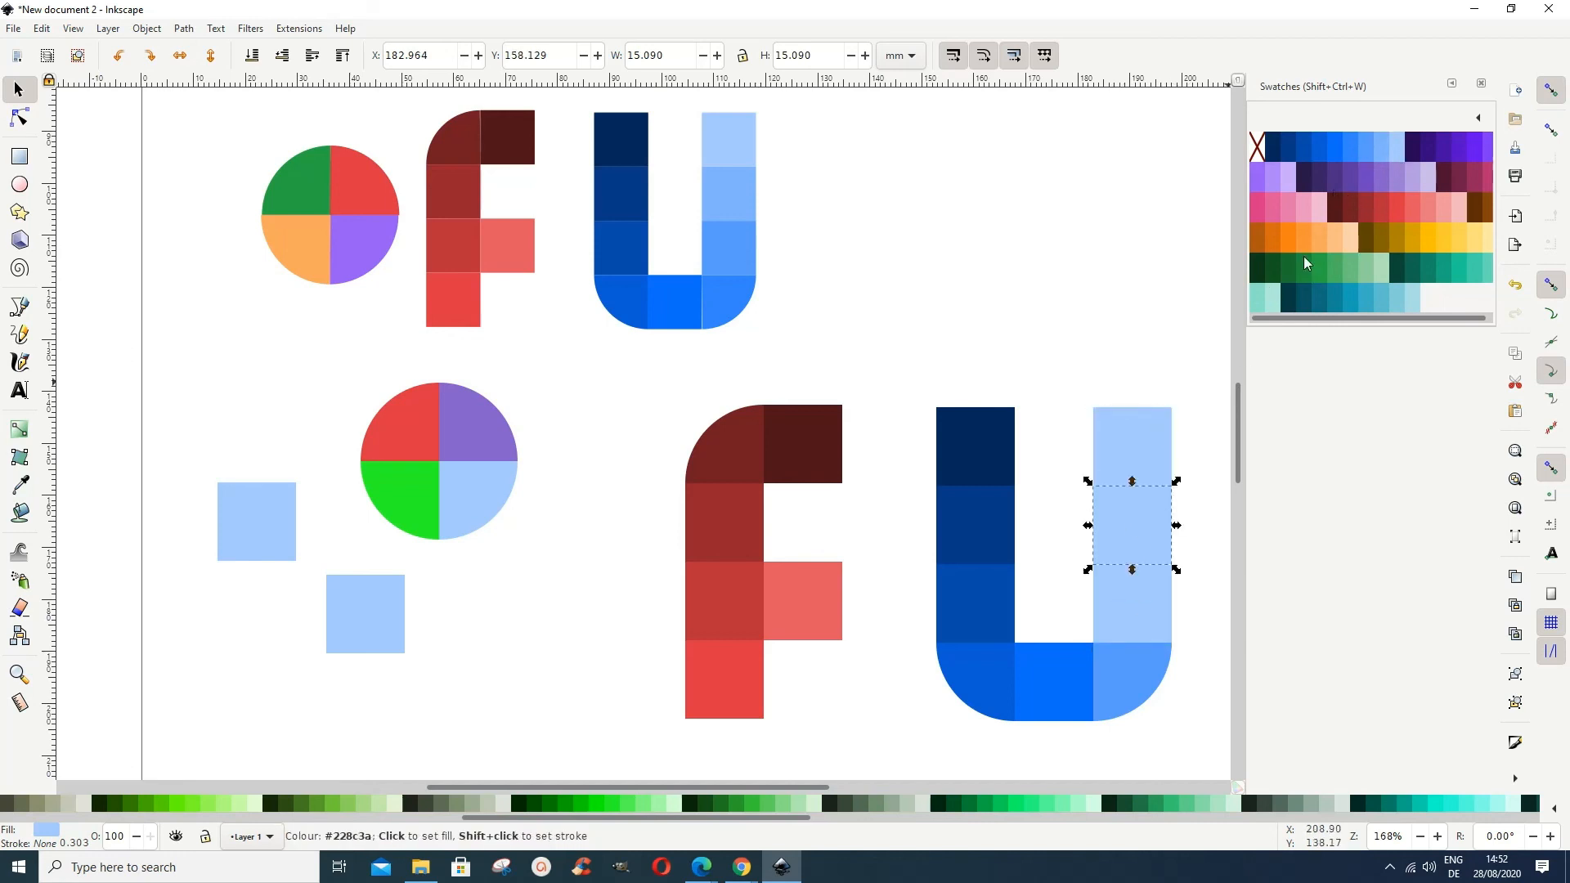
{"action": "left_click", "coordinate": [1381, 142]}
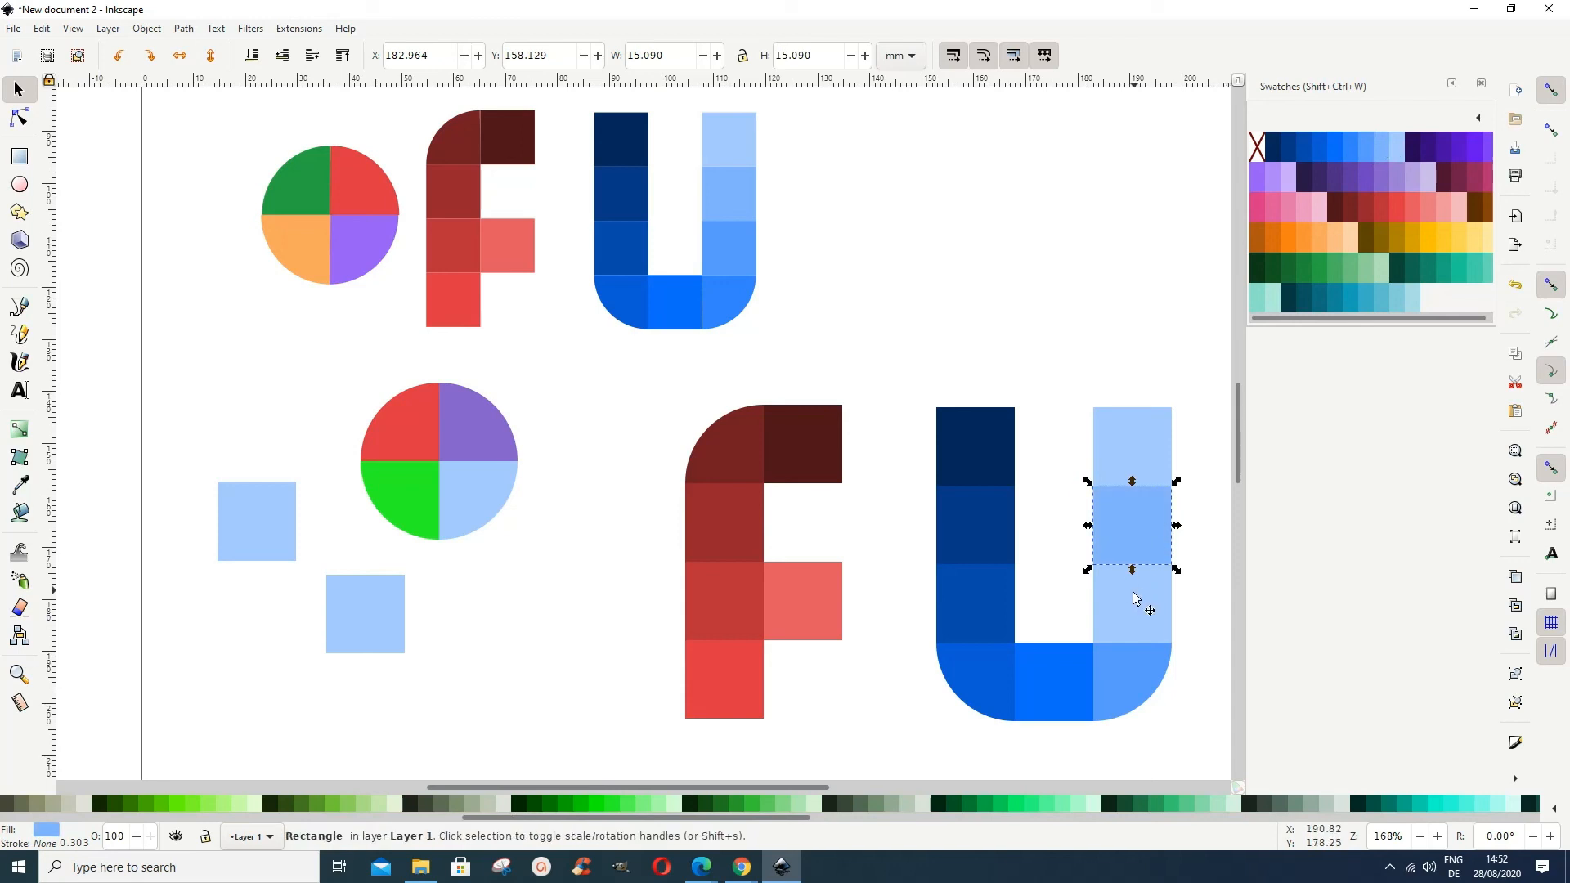
{"action": "left_click", "coordinate": [1135, 605]}
{"action": "left_click", "coordinate": [1367, 152]}
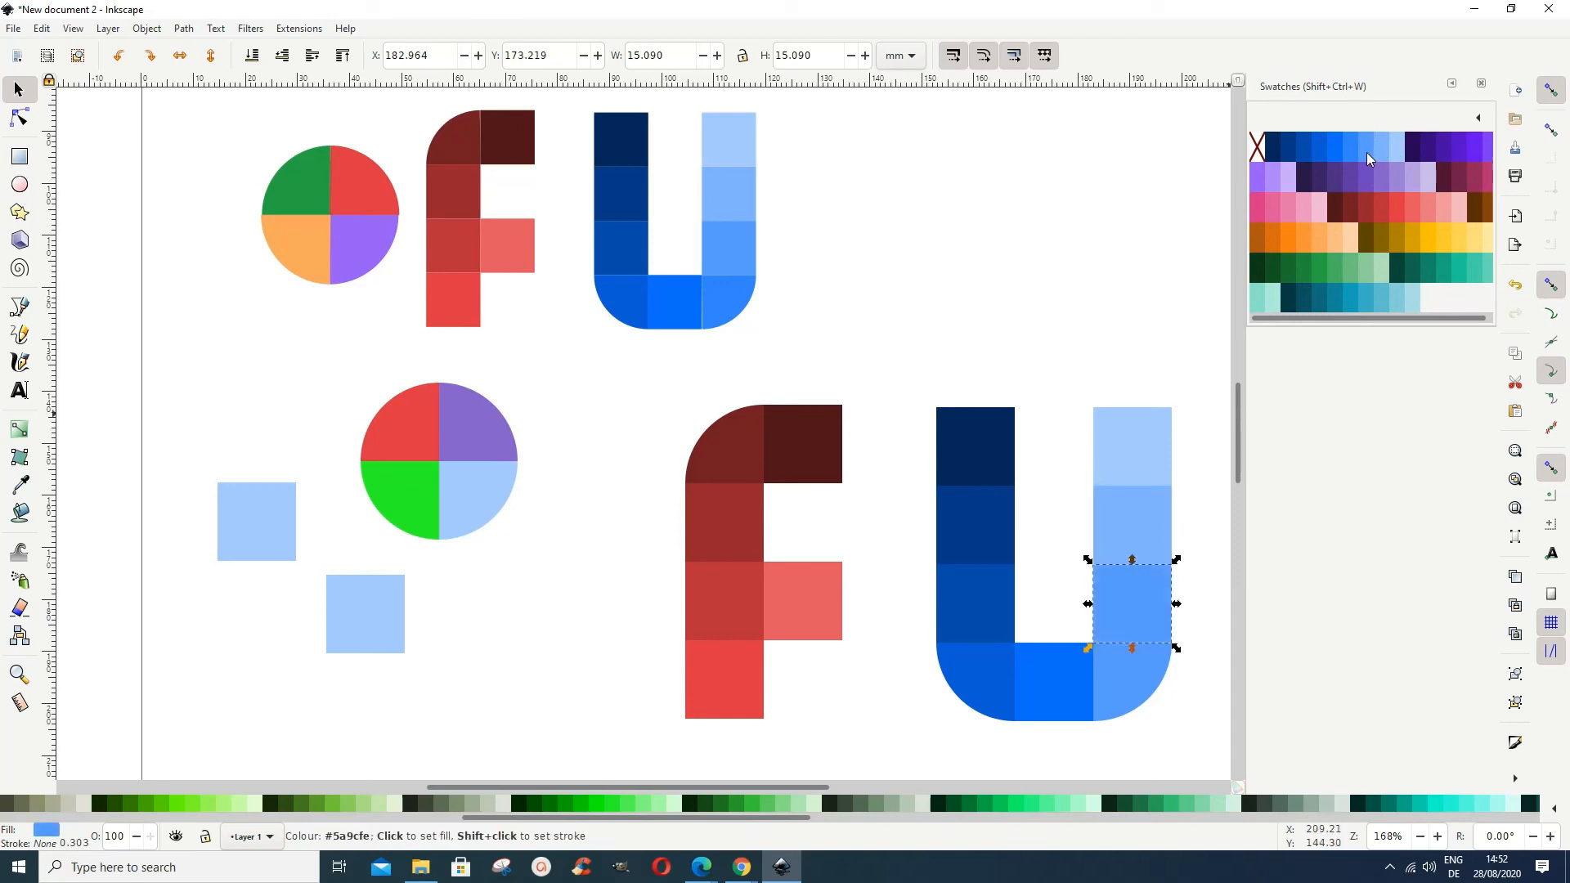
Refill the U's right corner slice with the blue swatch one shade darker than #5a9cfe and deselect it.
{"action": "left_click", "coordinate": [1184, 706]}
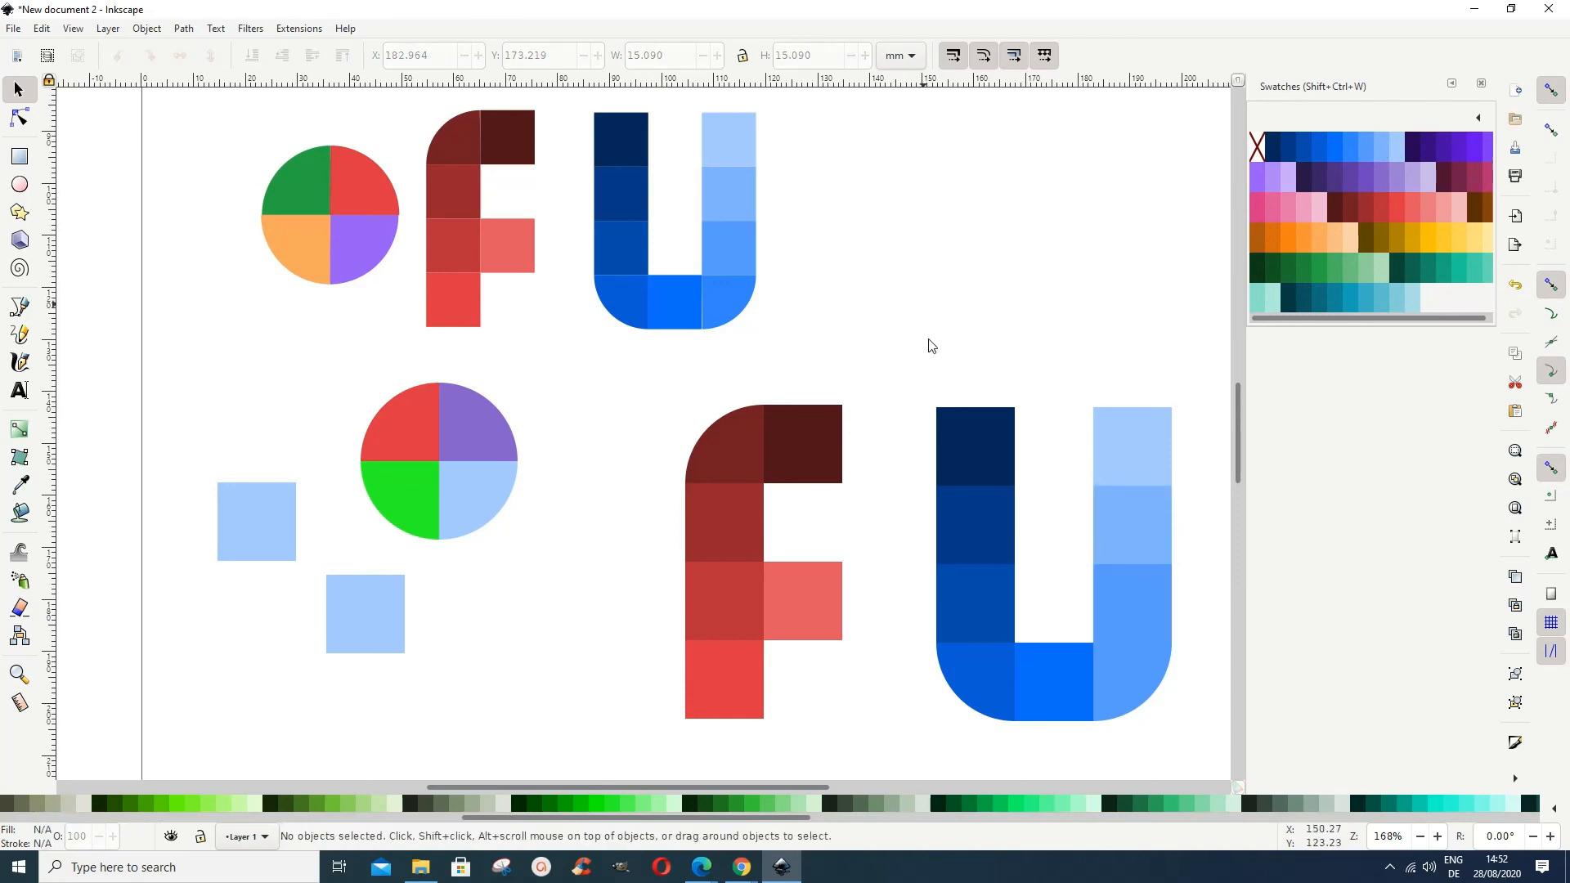
{"action": "left_click", "coordinate": [1125, 675]}
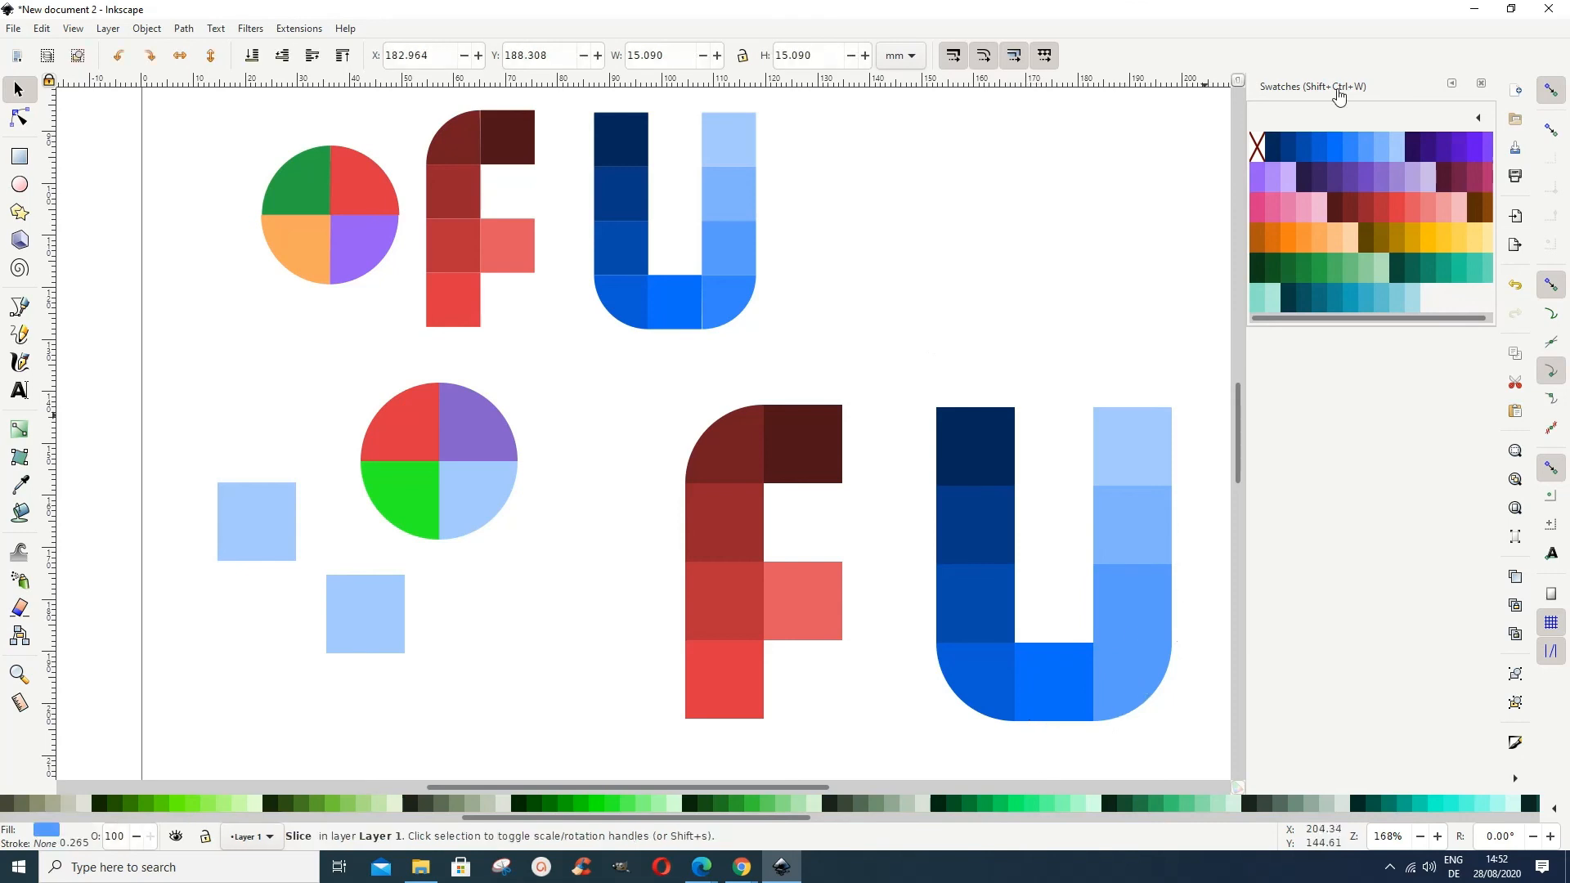
{"action": "left_click", "coordinate": [1352, 152]}
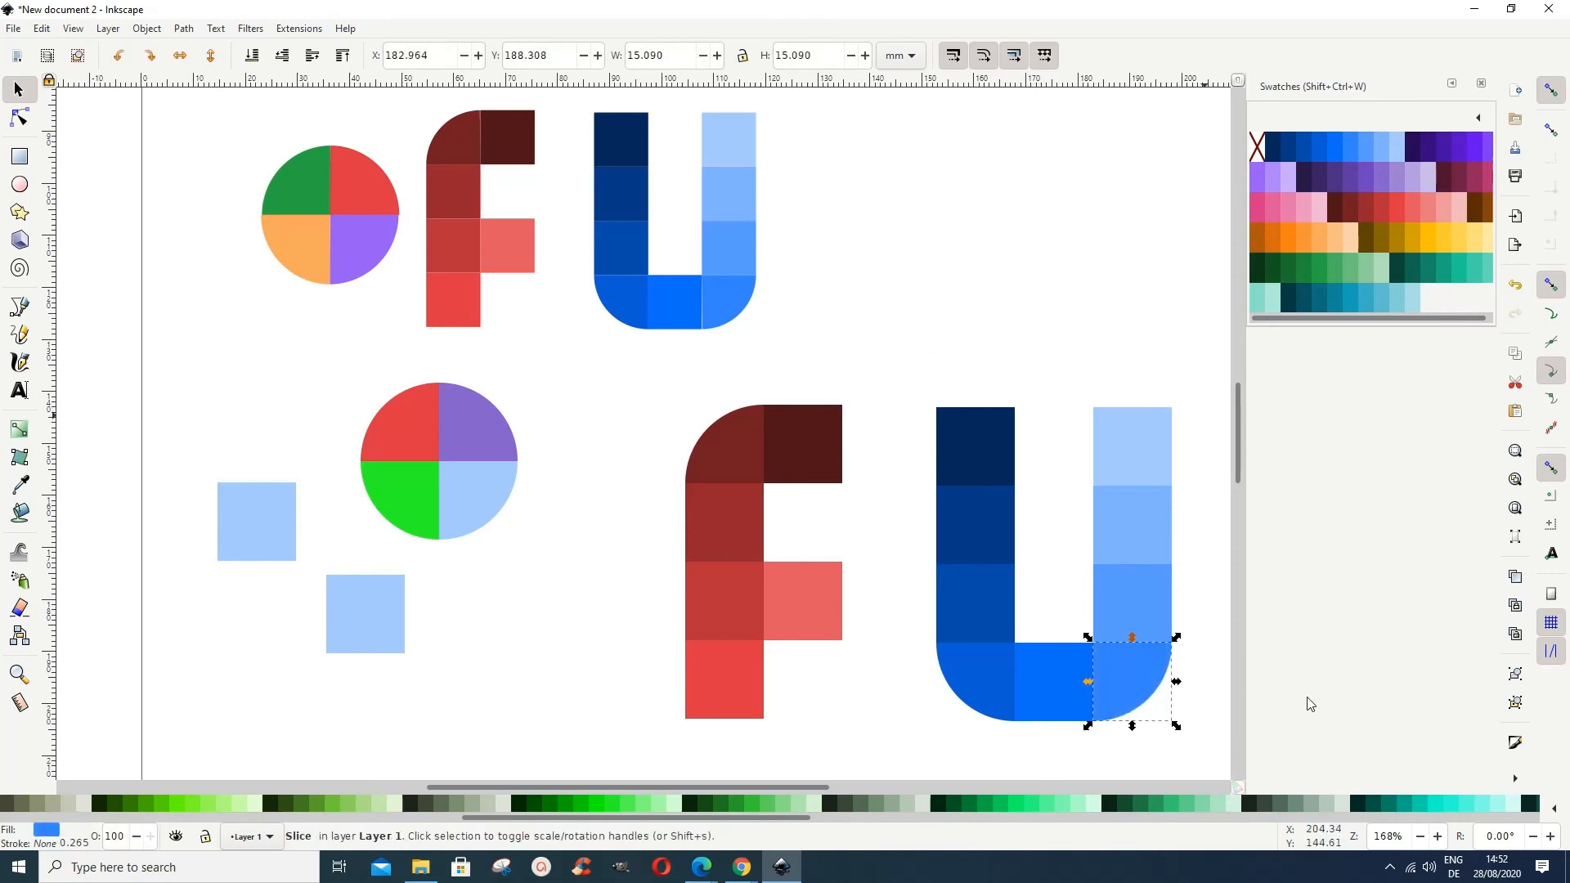
{"action": "left_click", "coordinate": [1213, 736]}
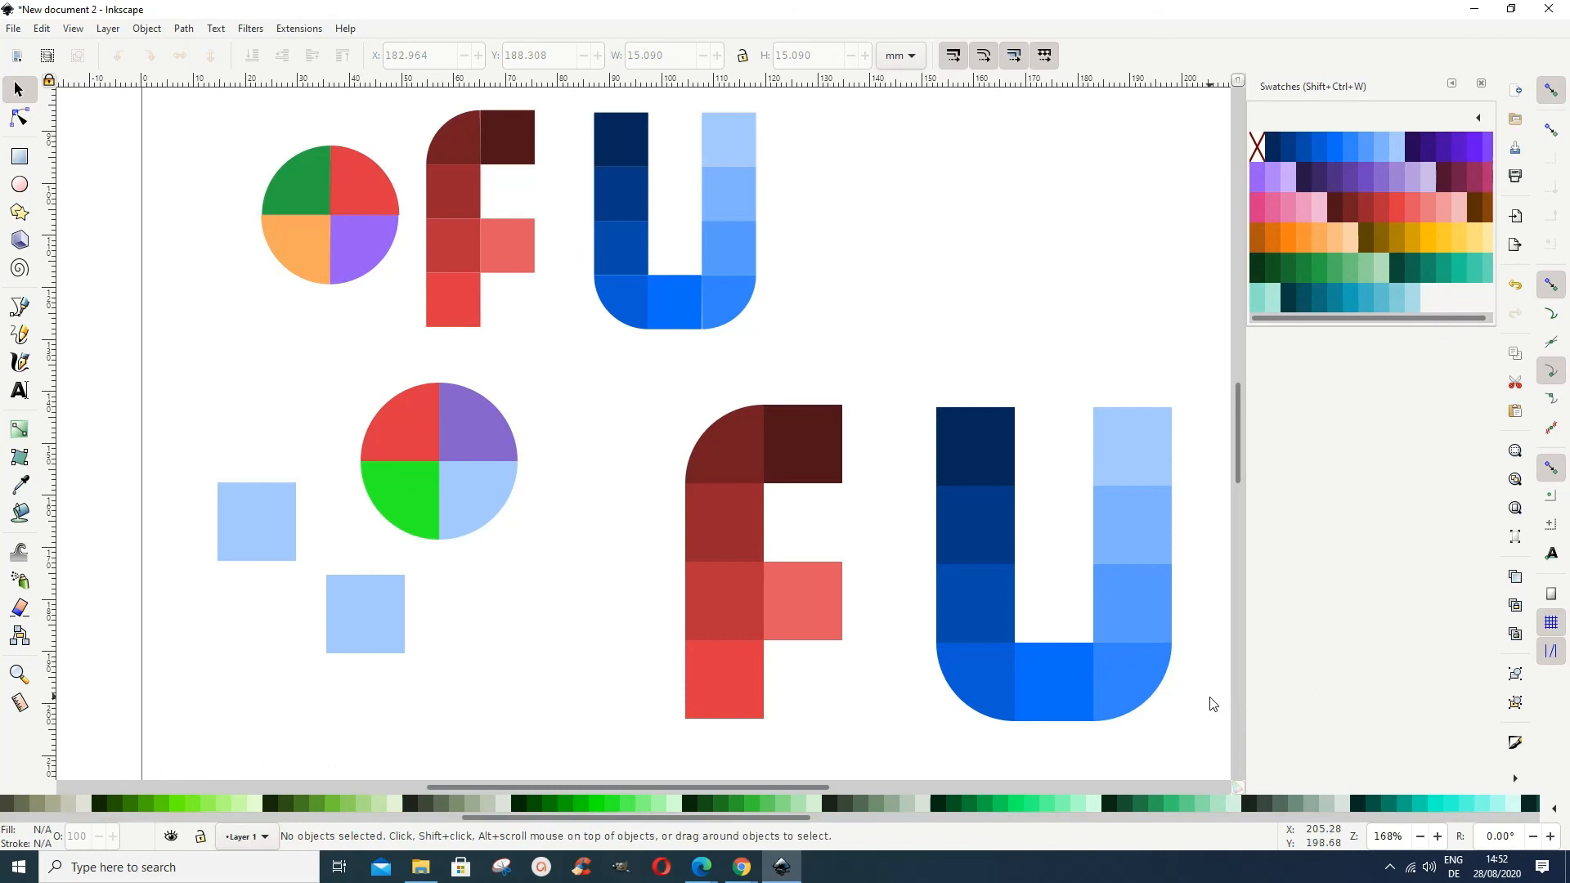
{"action": "scroll", "coordinate": [1211, 710], "scroll_direction": "down", "scroll_amount": 2}
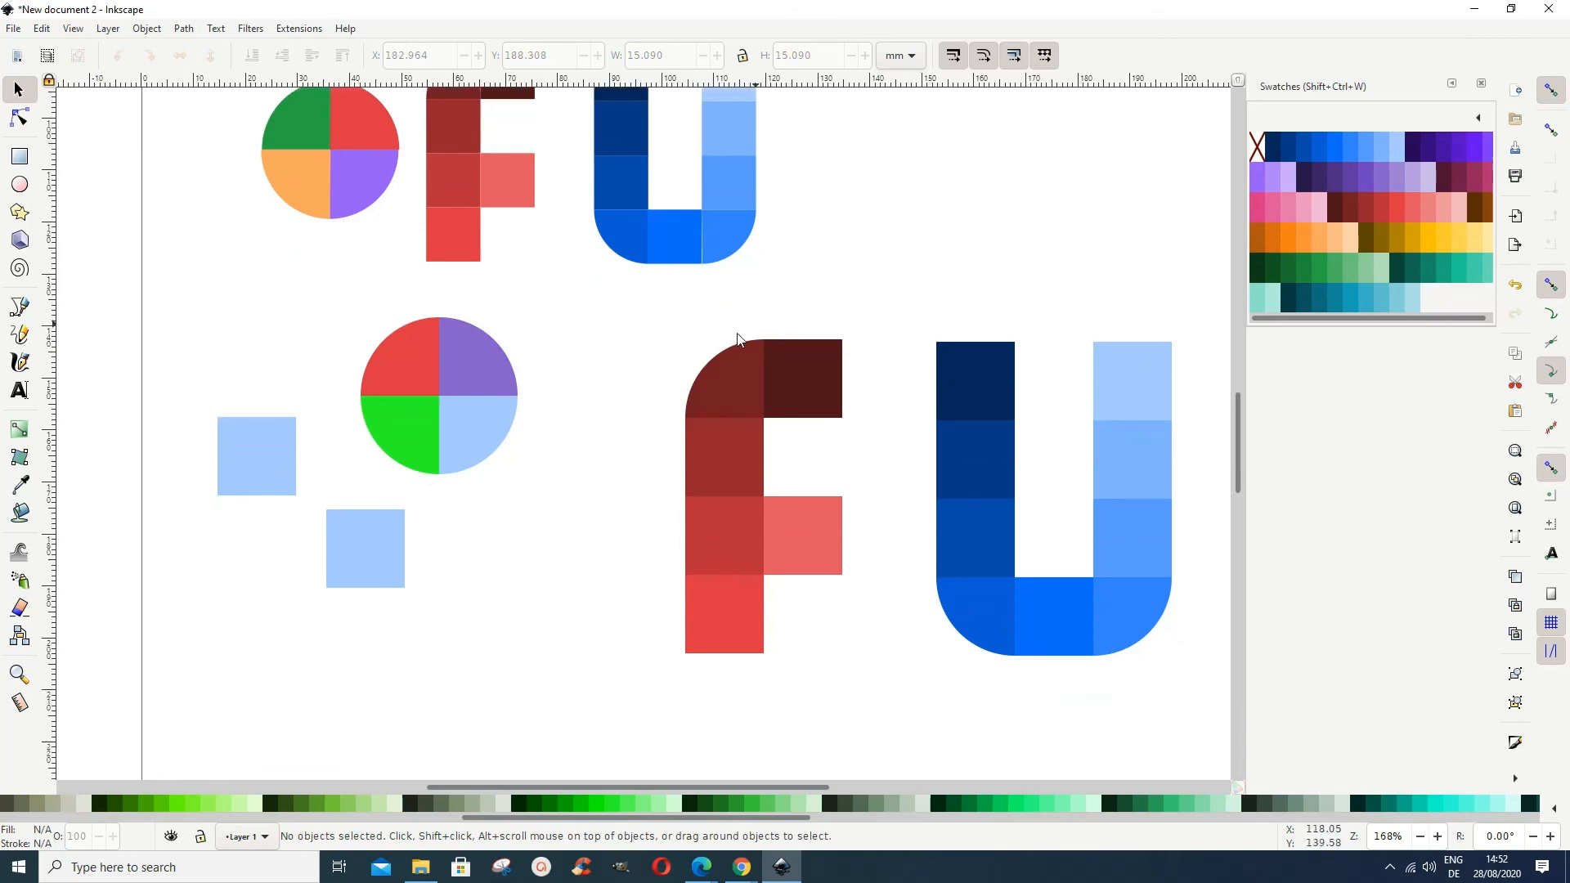